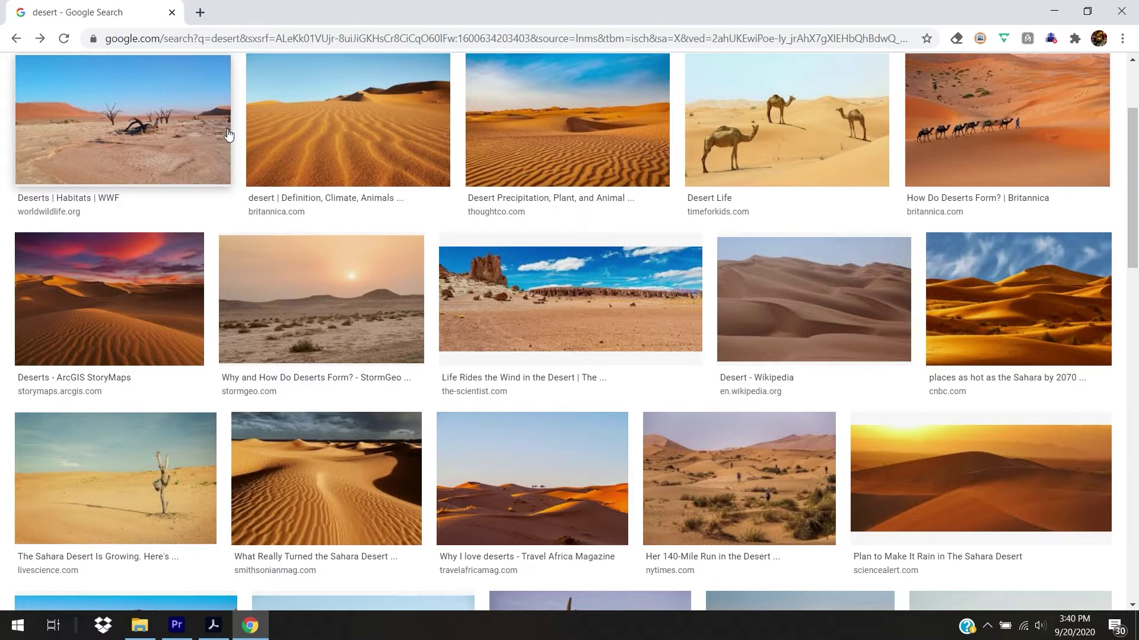
# Step: Open the Desert Life camel photo from the image results, copy it, and switch to Adobe Photoshop 2020
pyautogui.click(810, 115)
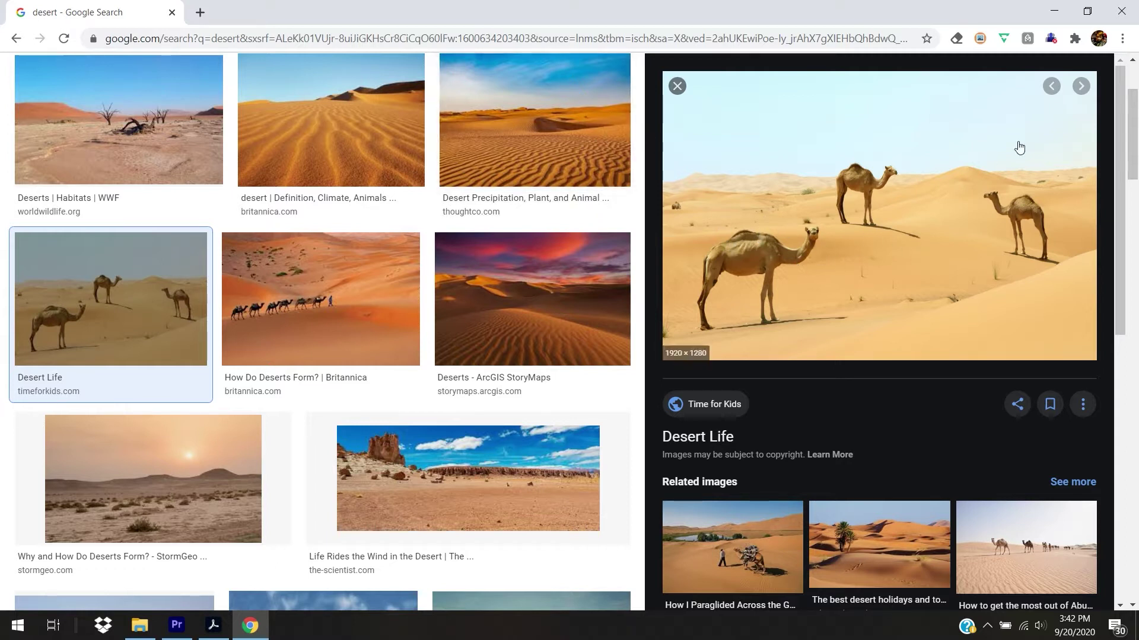
pyautogui.rightClick(891, 270)
pyautogui.press('super')
pyautogui.write('photo')
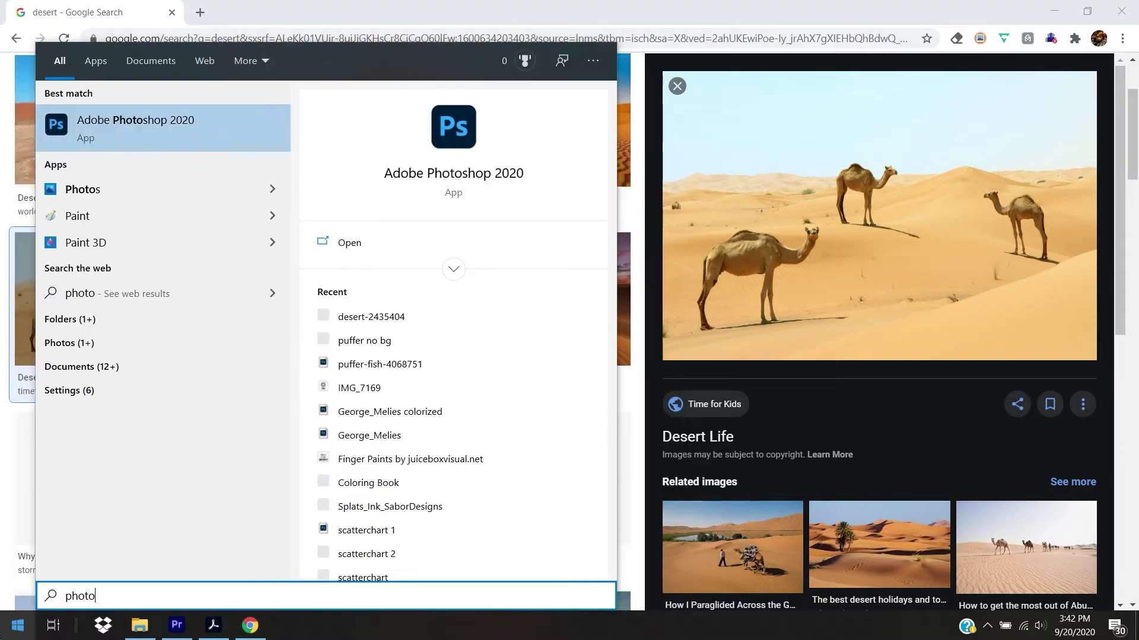
pyautogui.press('Return')
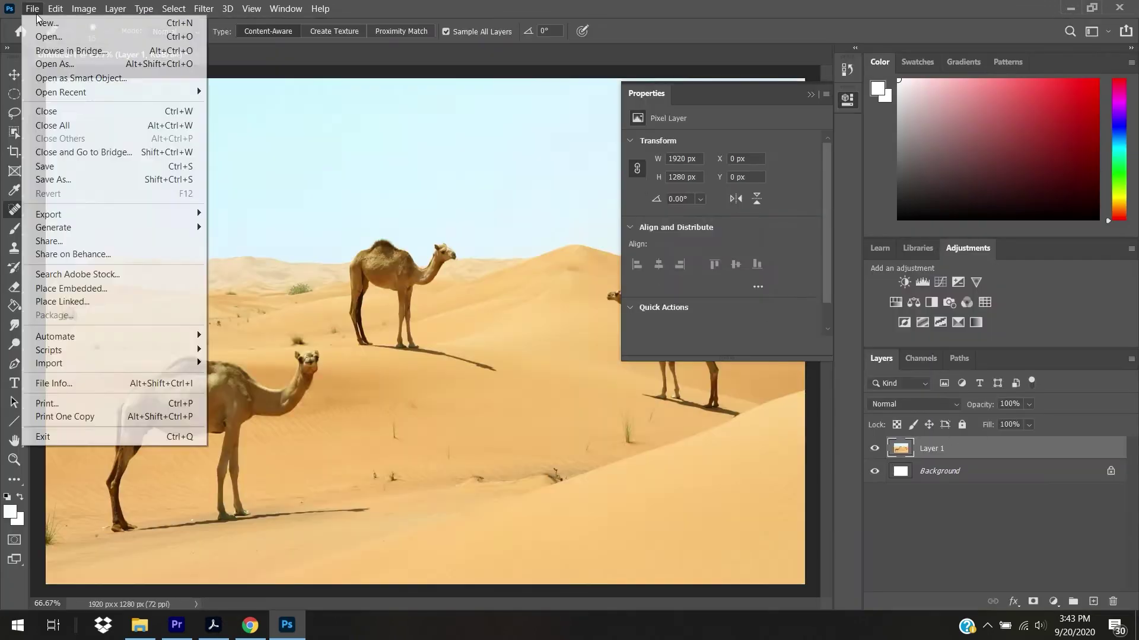
# Step: Save the desert document as a PSD file named "5 part composite"
pyautogui.click(53, 181)
pyautogui.click(67, 342)
pyautogui.doubleClick(214, 122)
pyautogui.doubleClick(205, 153)
pyautogui.click(241, 398)
pyautogui.click(242, 398)
pyautogui.write('5part composite')
pyautogui.click(152, 401)
pyautogui.press('BackSpace')
pyautogui.write('p')
pyautogui.press('Return')
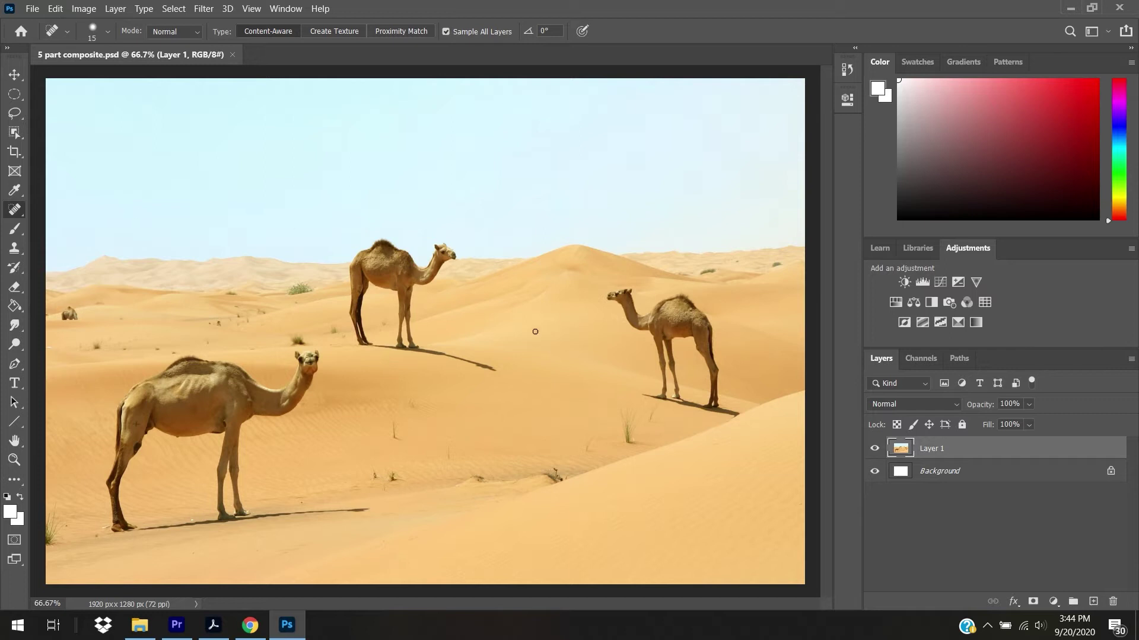
# Step: Switch back to Chrome and search Google Images for "selfie"
pyautogui.click(261, 630)
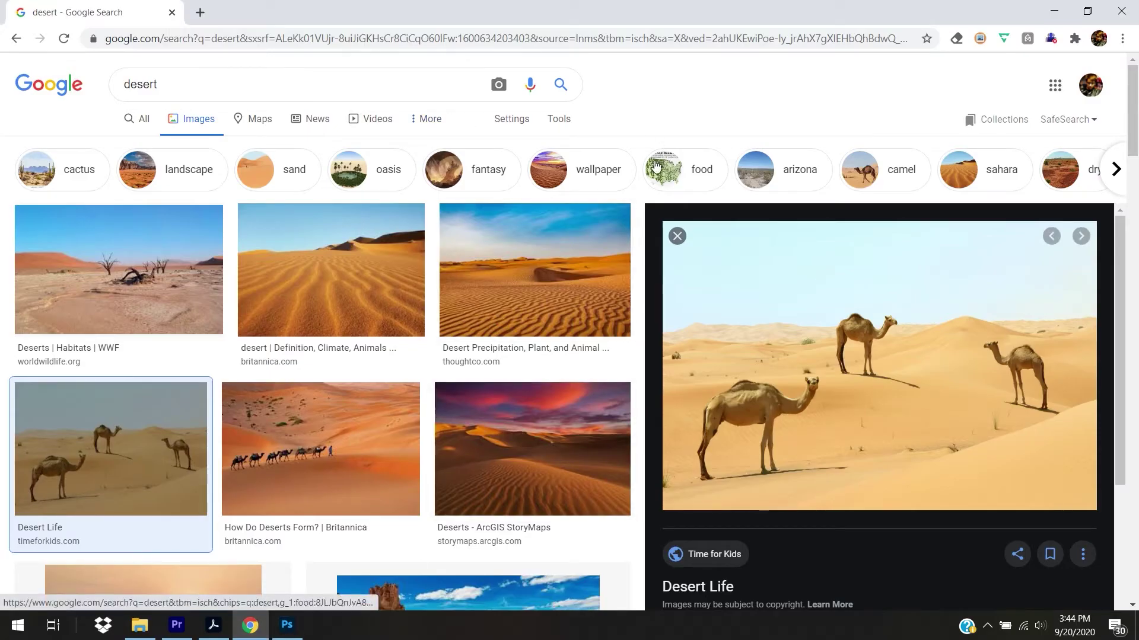
pyautogui.click(383, 83)
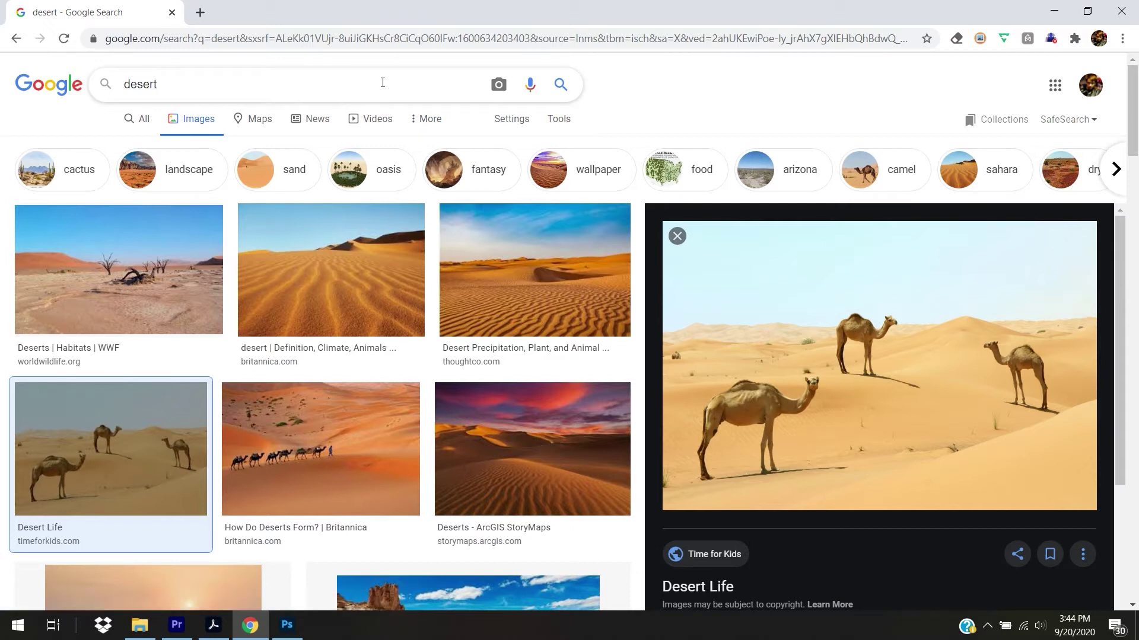
pyautogui.press('BackSpace')
pyautogui.press('BackSpace')
pyautogui.press('BackSpace')
pyautogui.press('BackSpace')
pyautogui.press('BackSpace')
pyautogui.write('selfie')
pyautogui.press('Return')
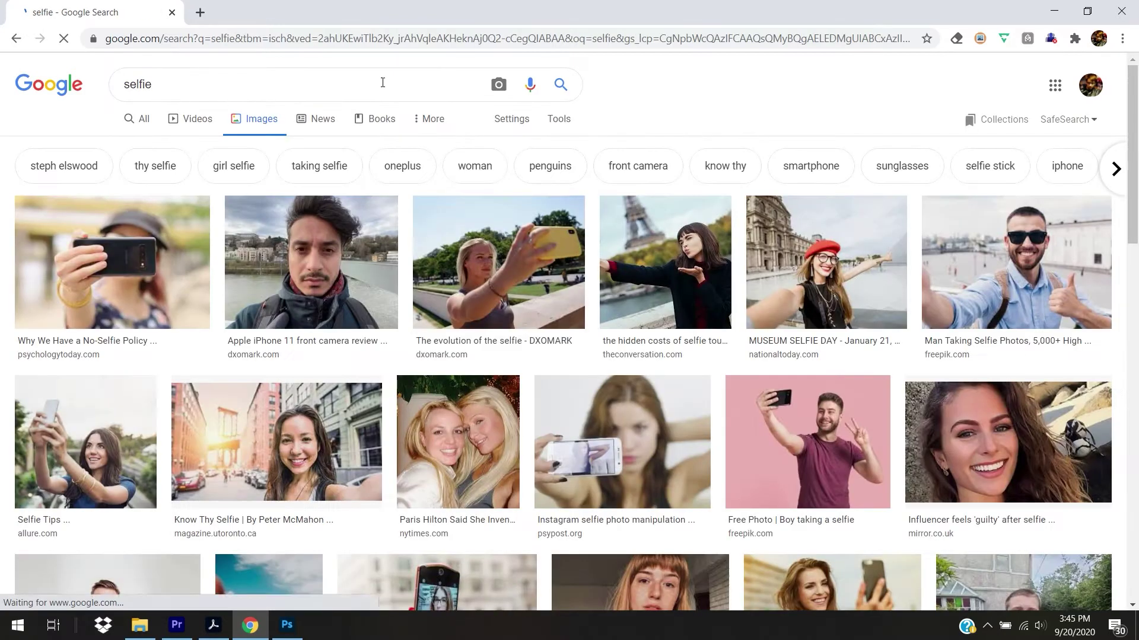
# Step: Open the "Boy taking a selfie" photo on the pink background and copy the image
pyautogui.scroll(-1, 1134, 145)
pyautogui.moveTo(1134, 145); pyautogui.dragTo(1136, 203)
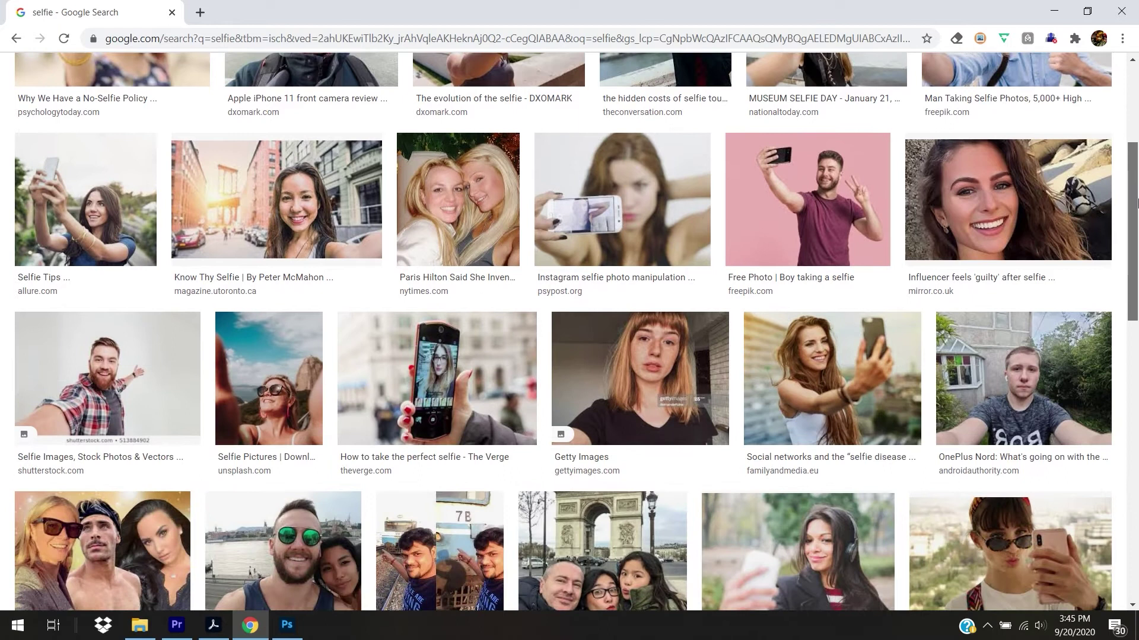
pyautogui.click(854, 225)
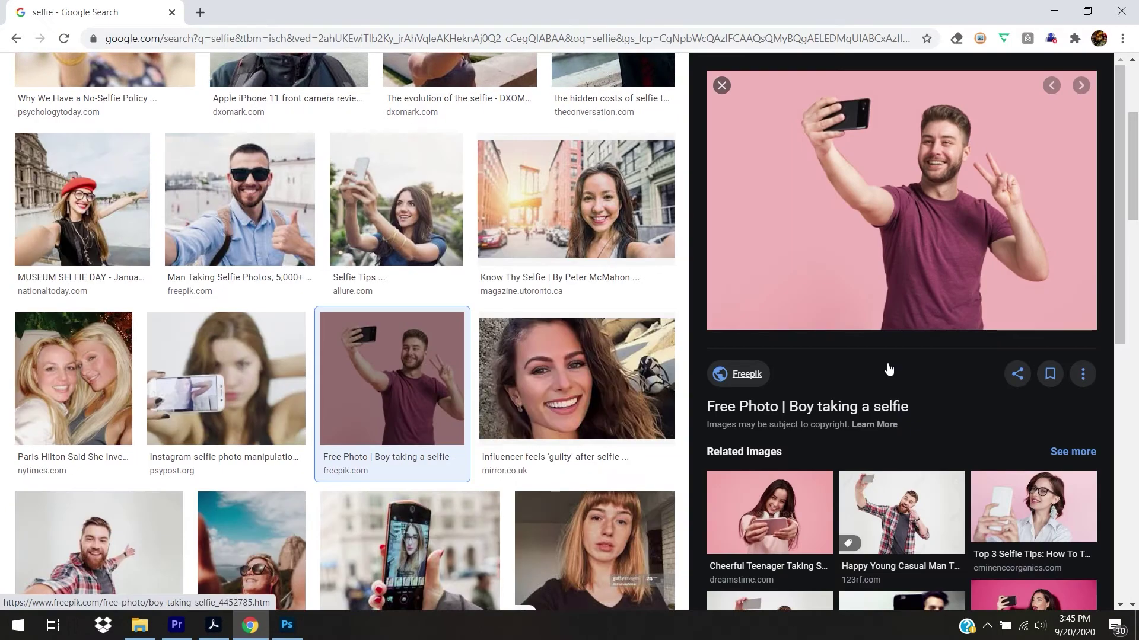
pyautogui.moveTo(1132, 205); pyautogui.dragTo(1122, 501)
pyautogui.scroll(15, 973, 359)
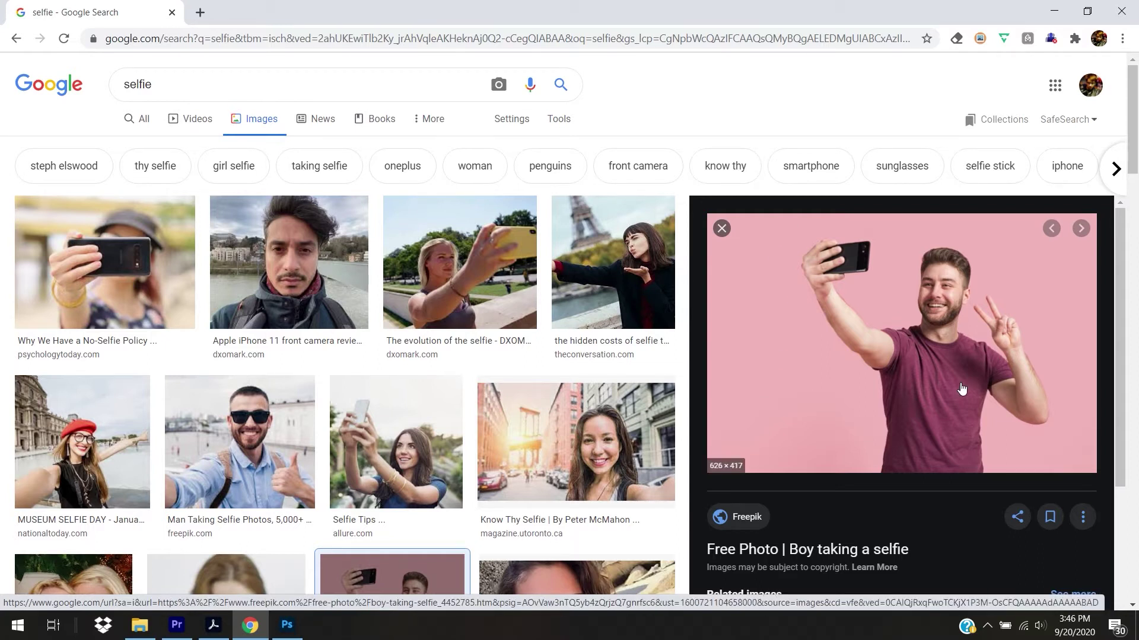
pyautogui.rightClick(906, 351)
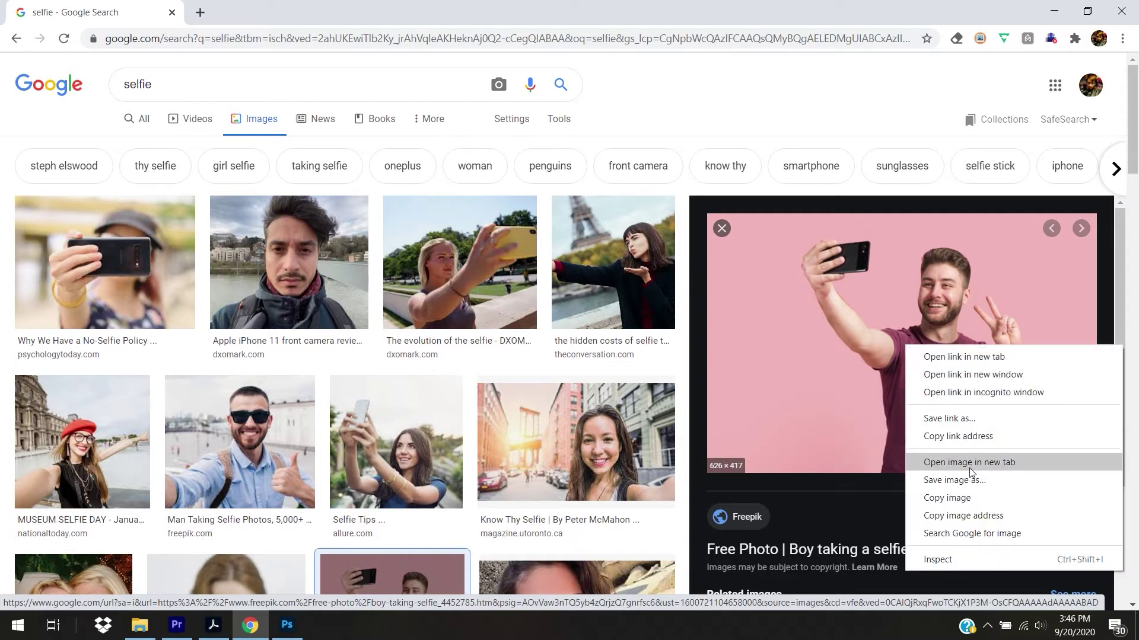
pyautogui.click(978, 502)
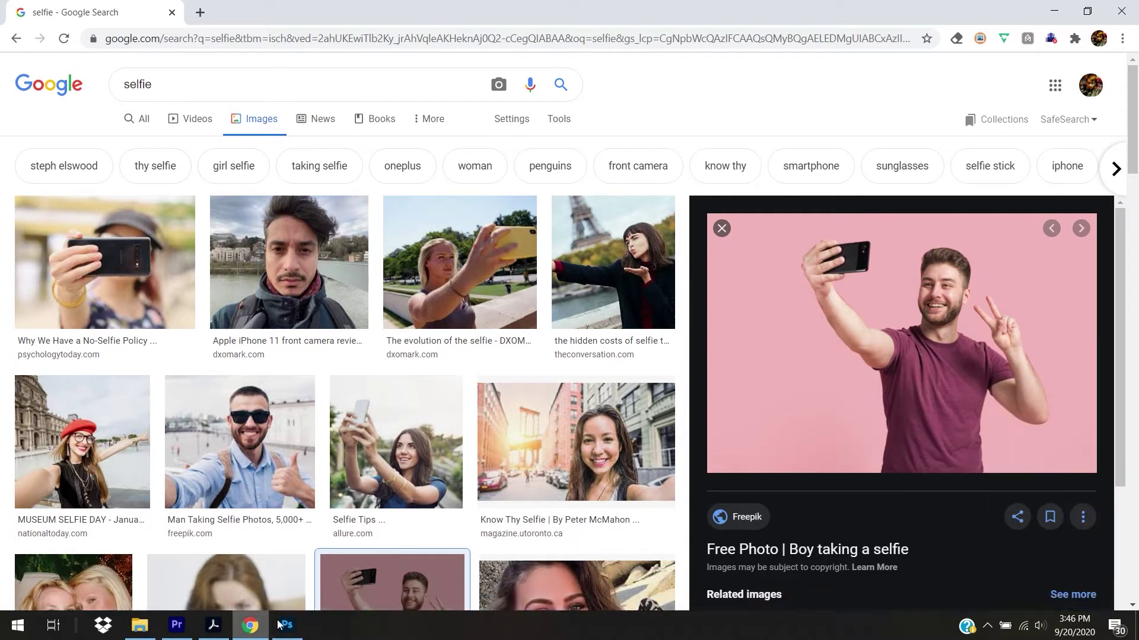
# Step: Paste the selfie photo into the desert composite in Photoshop and place it over the lower middle of the scene
pyautogui.click(287, 625)
pyautogui.hotkey('ctrl', 'v')
pyautogui.hotkey('ctrl', 't')
pyautogui.moveTo(550, 246); pyautogui.dragTo(737, 137)
pyautogui.press('j')
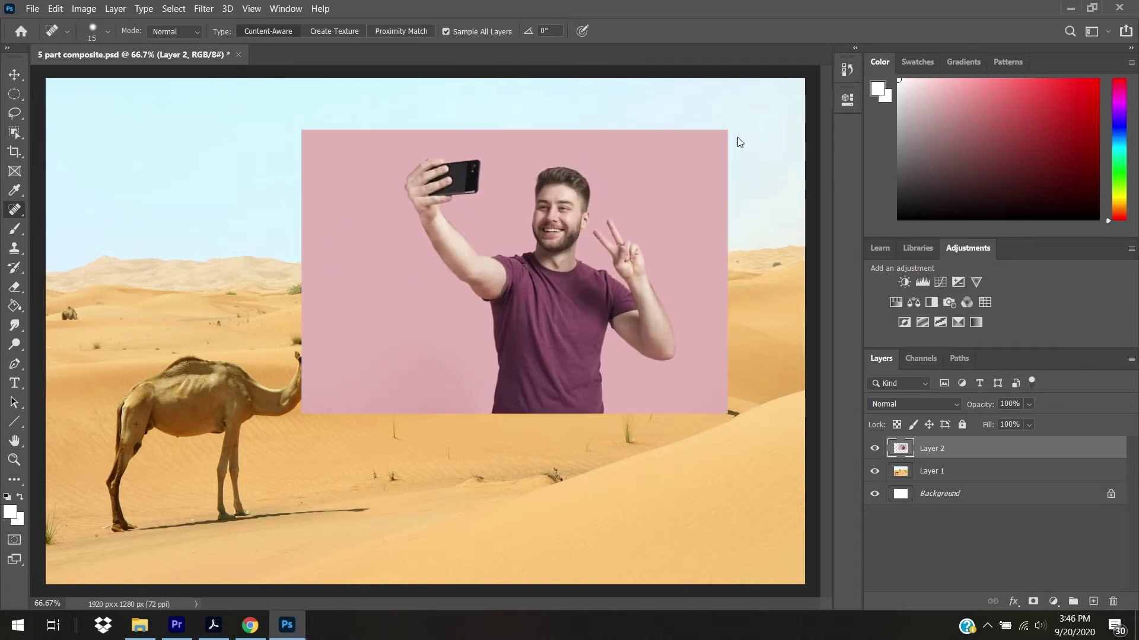
pyautogui.press('v')
pyautogui.moveTo(503, 309); pyautogui.dragTo(400, 410)
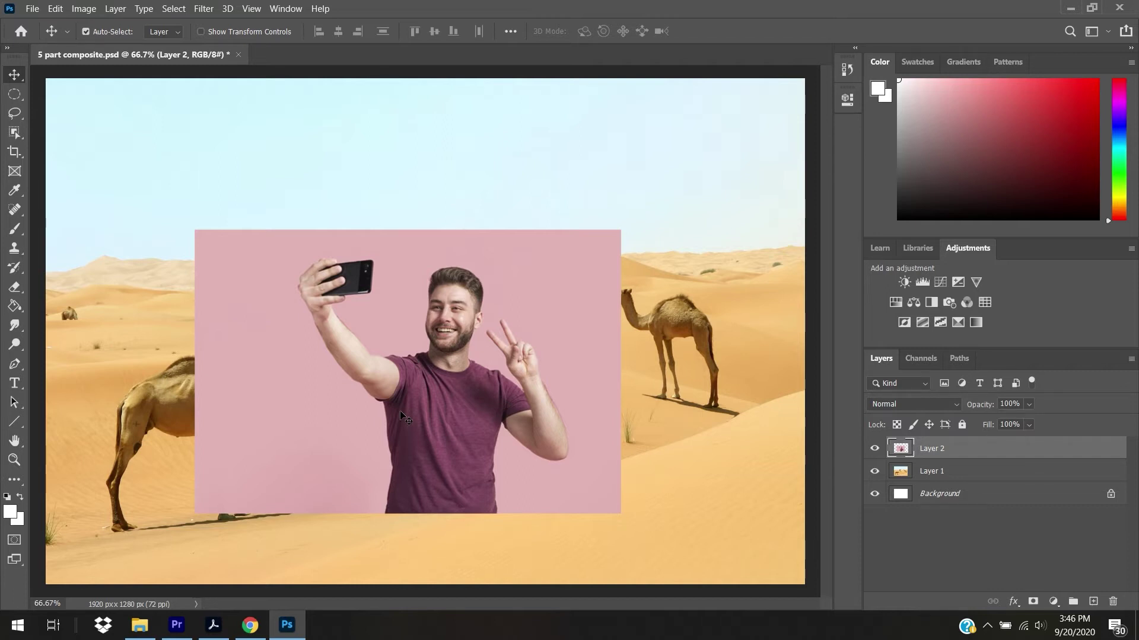
# Step: Mirror the selfie photo horizontally at about 105% width and move it slightly up and to the right
pyautogui.hotkey('ctrl', 't')
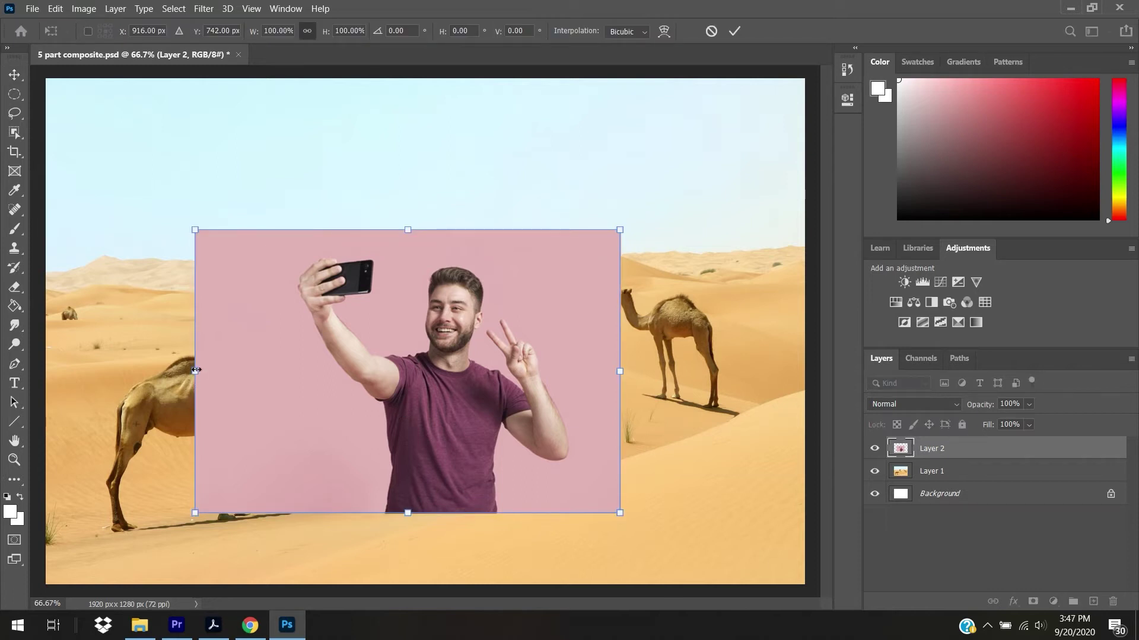
pyautogui.moveTo(196, 369); pyautogui.dragTo(1137, 409)
pyautogui.moveTo(755, 417); pyautogui.dragTo(314, 403)
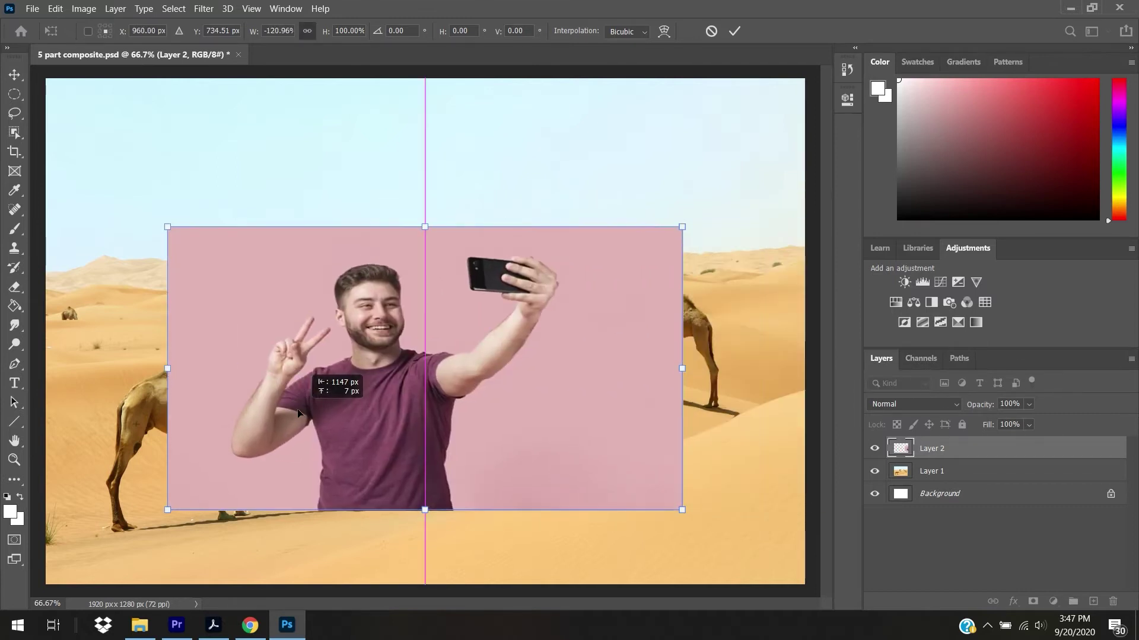
pyautogui.moveTo(682, 374); pyautogui.dragTo(615, 376)
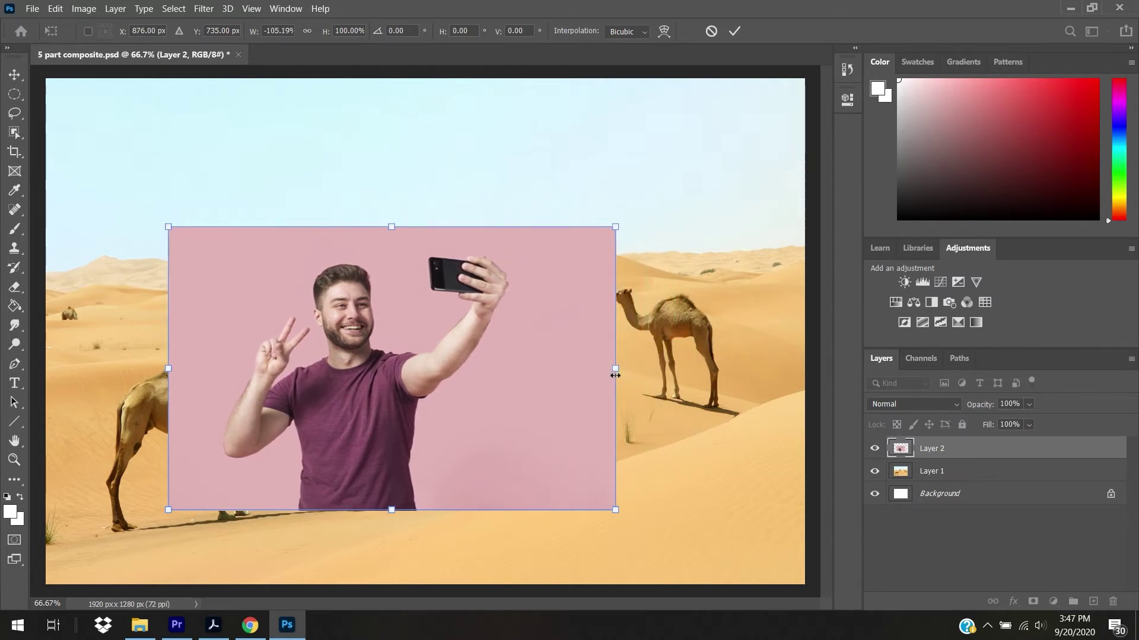
pyautogui.press('Return')
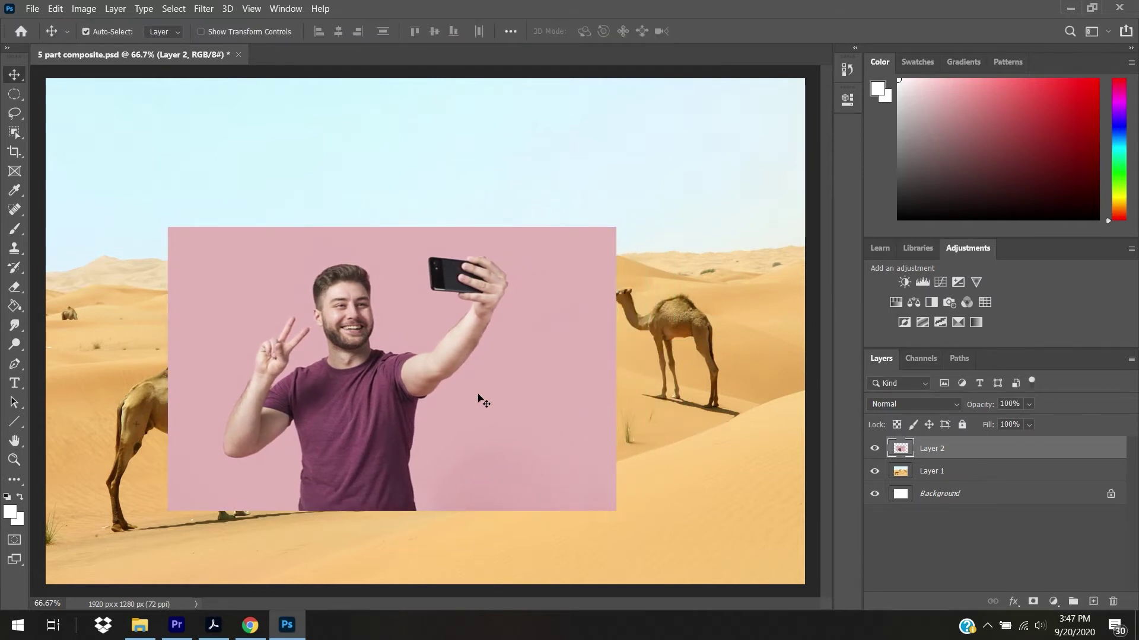
pyautogui.moveTo(481, 394); pyautogui.dragTo(501, 345)
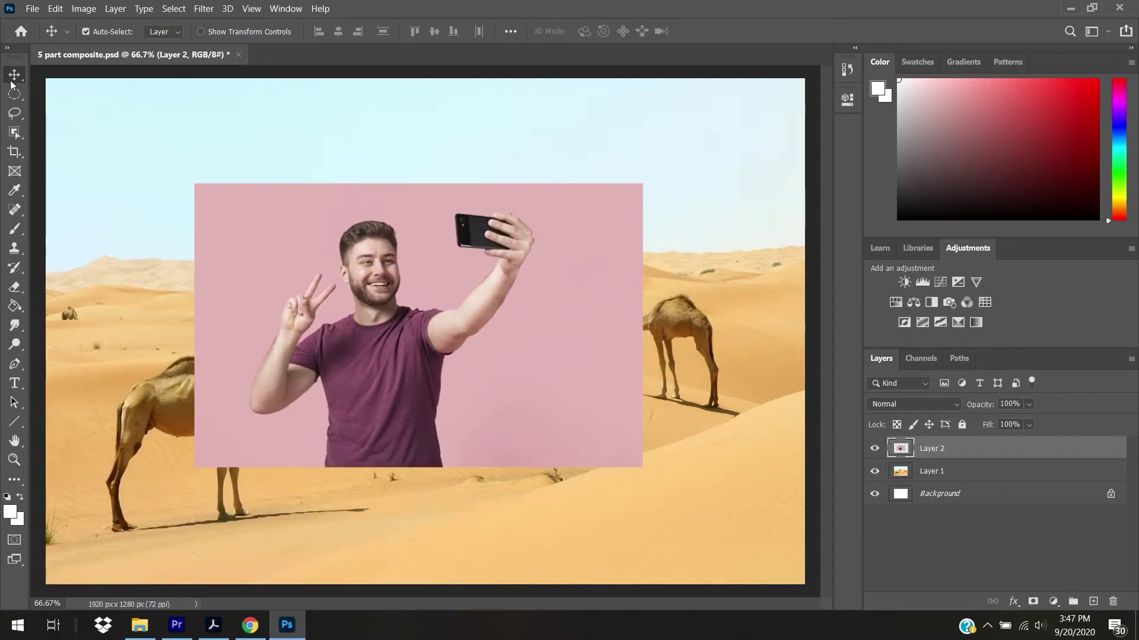
# Step: Mask the pink background off Layer 2 with an Object Selection of the man, and shift the cutout slightly down
pyautogui.click(14, 132)
pyautogui.moveTo(559, 485); pyautogui.dragTo(227, 185)
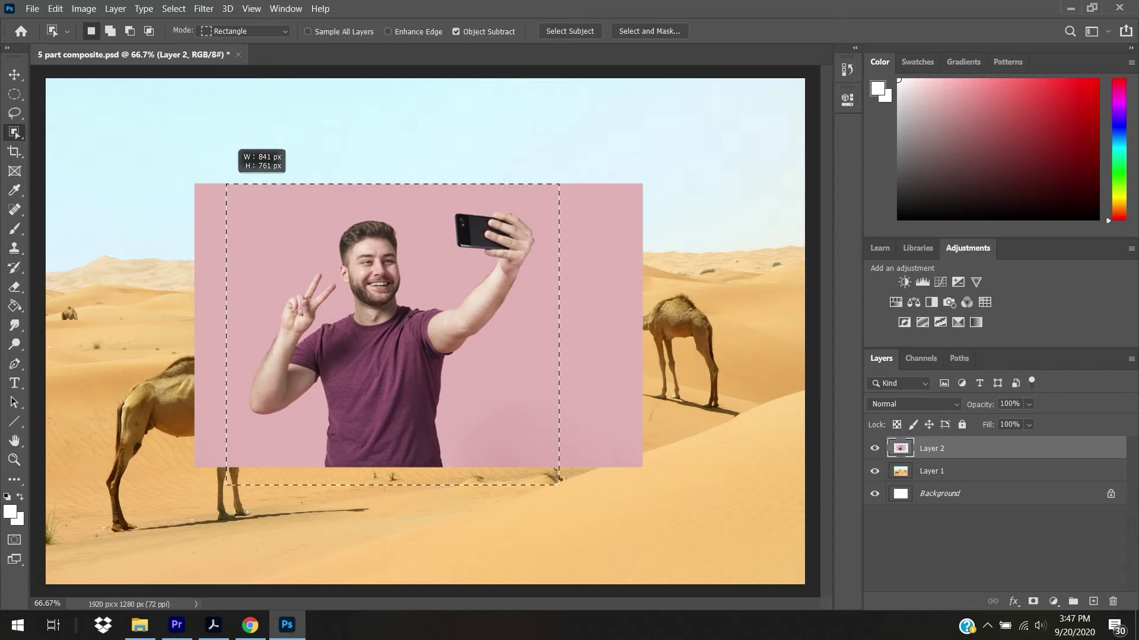
pyautogui.moveTo(226, 184); pyautogui.dragTo(227, 185)
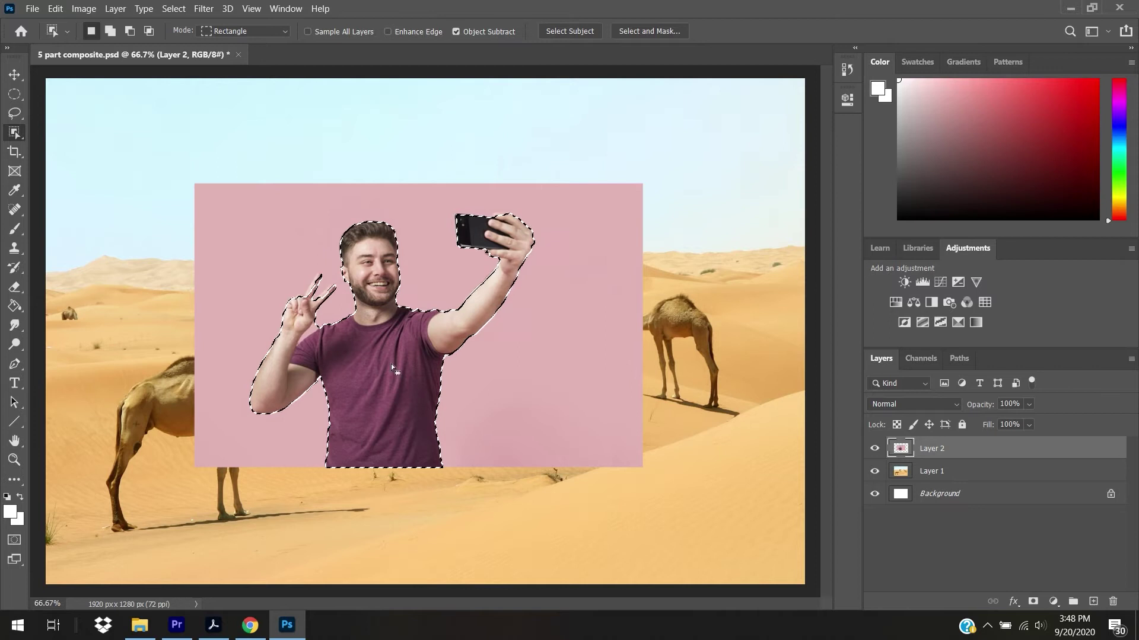
pyautogui.click(1032, 602)
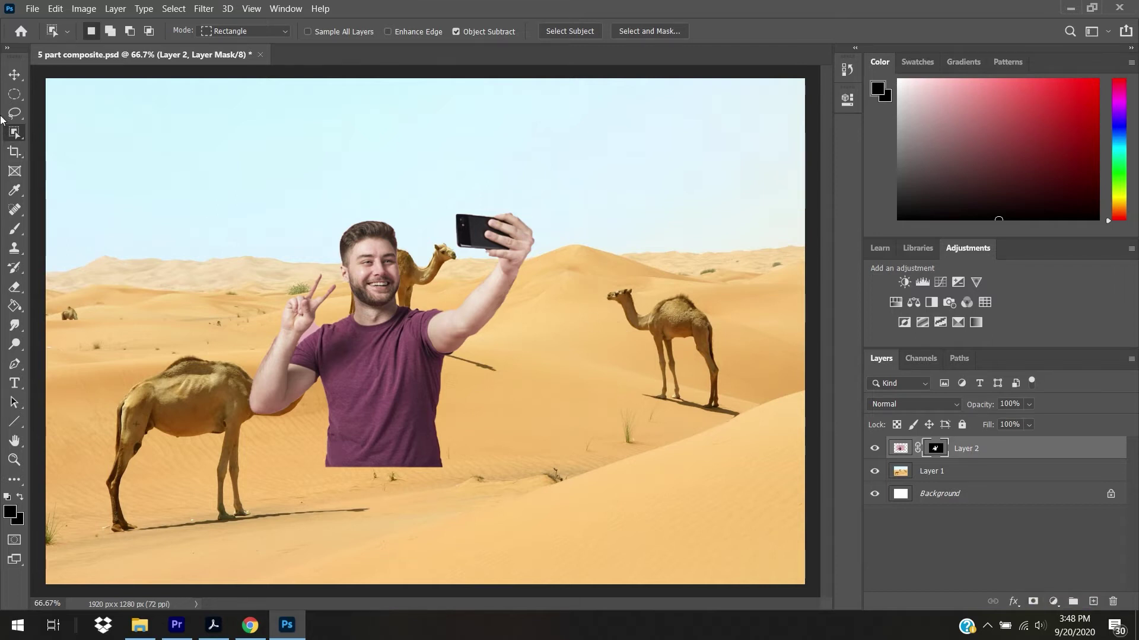
pyautogui.click(15, 74)
pyautogui.moveTo(379, 372); pyautogui.dragTo(396, 403)
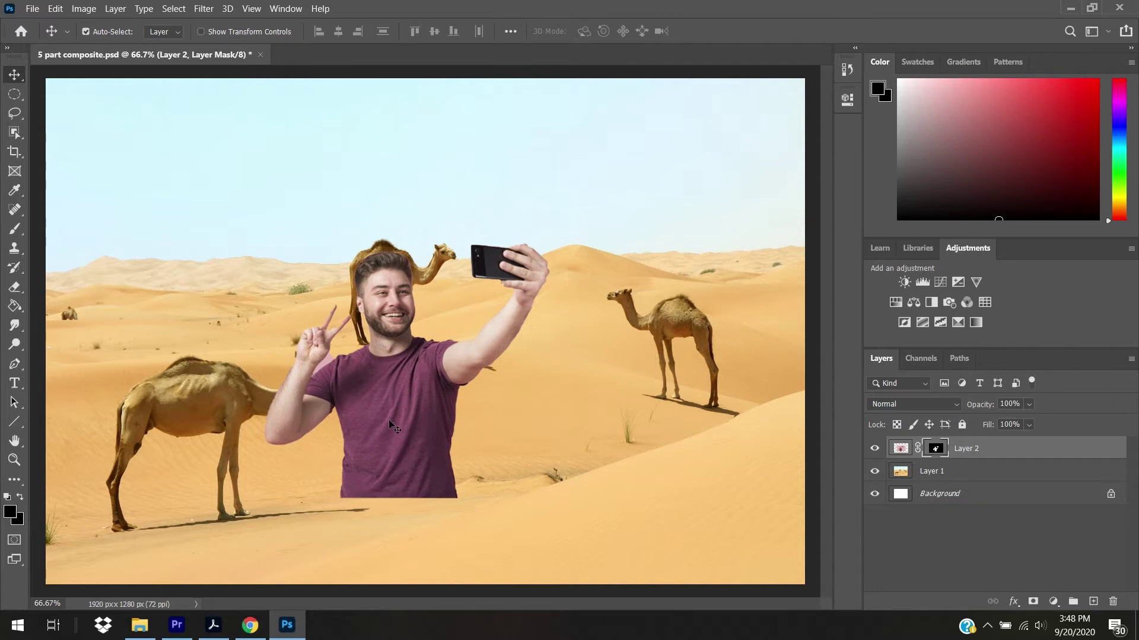
# Step: Display Layer 2's mask on its own at 200% around the man's raised hand
pyautogui.hotkey('ctrl', '+')
pyautogui.hotkey('ctrl', '+')
pyautogui.press('space')
pyautogui.moveTo(416, 411); pyautogui.dragTo(648, 331)
pyautogui.click(900, 449)
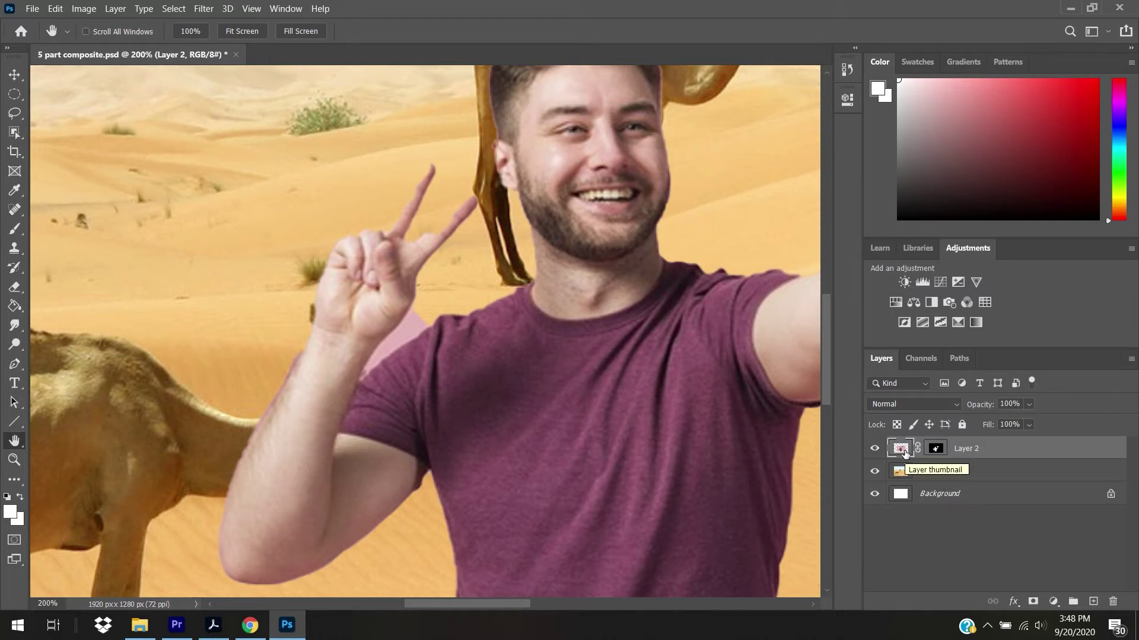
pyautogui.click(937, 449)
pyautogui.keyDown('alt'); pyautogui.click(942, 452); pyautogui.keyUp('alt')
pyautogui.keyDown('alt'); pyautogui.click(942, 452); pyautogui.keyUp('alt')
pyautogui.keyDown('alt'); pyautogui.click(942, 452); pyautogui.keyUp('alt')
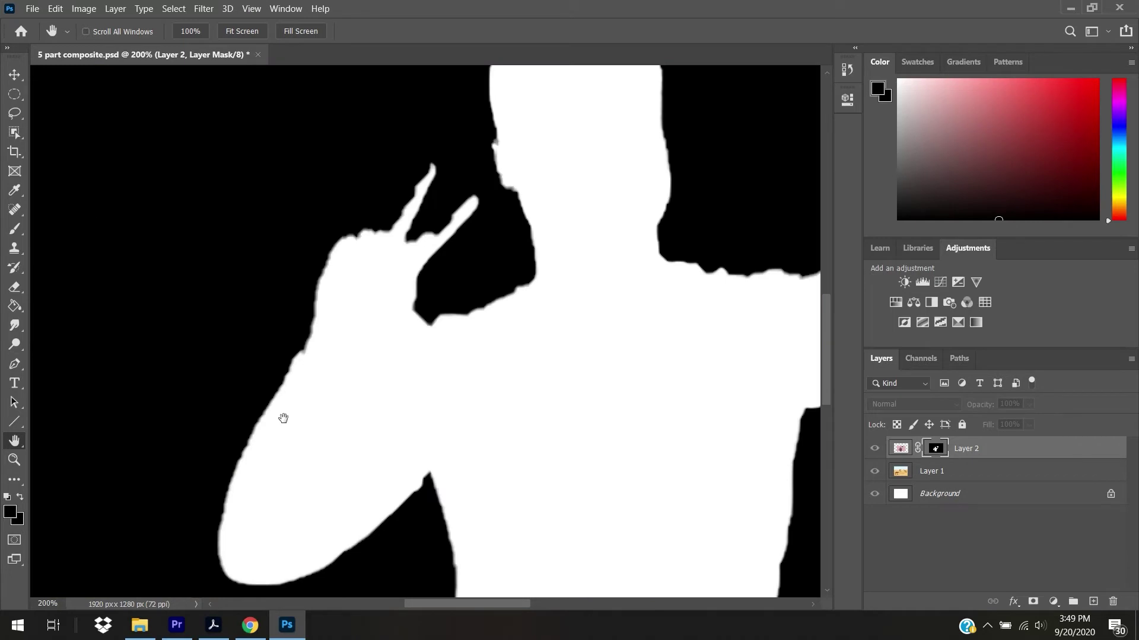
# Step: Paint white (ffffff) on the mask along the two raised fingers to restore them, and return to the normal image view
pyautogui.click(14, 229)
pyautogui.click(10, 513)
pyautogui.write('ffffff')
pyautogui.press('Return')
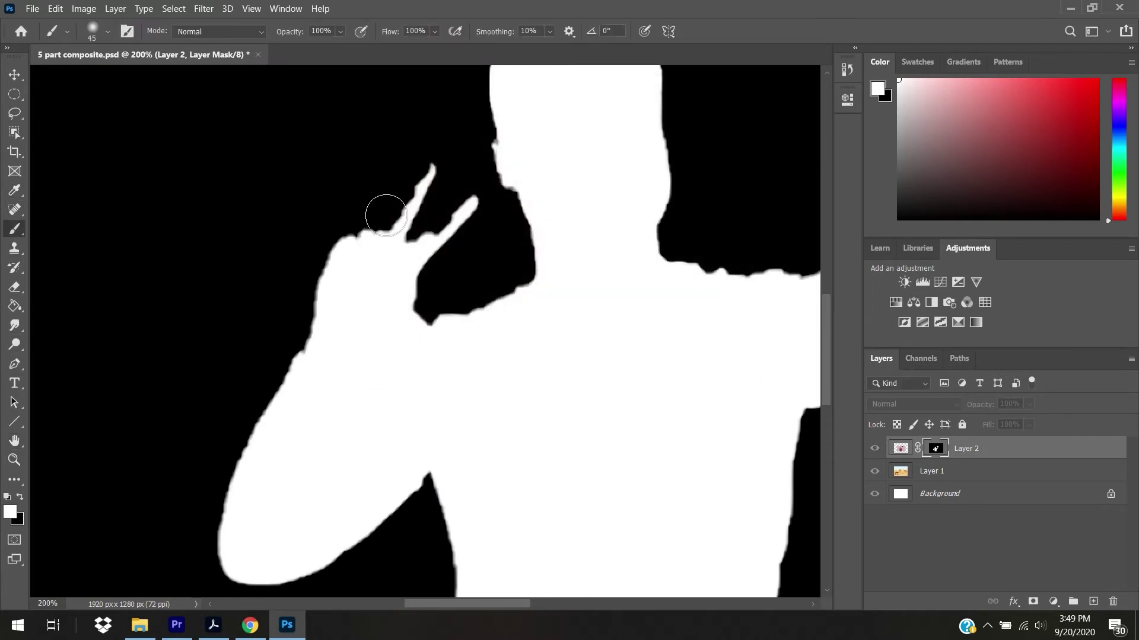
pyautogui.moveTo(396, 230); pyautogui.dragTo(405, 210)
pyautogui.moveTo(435, 238); pyautogui.dragTo(456, 219)
pyautogui.keyDown('alt'); pyautogui.click(944, 450); pyautogui.keyUp('alt')
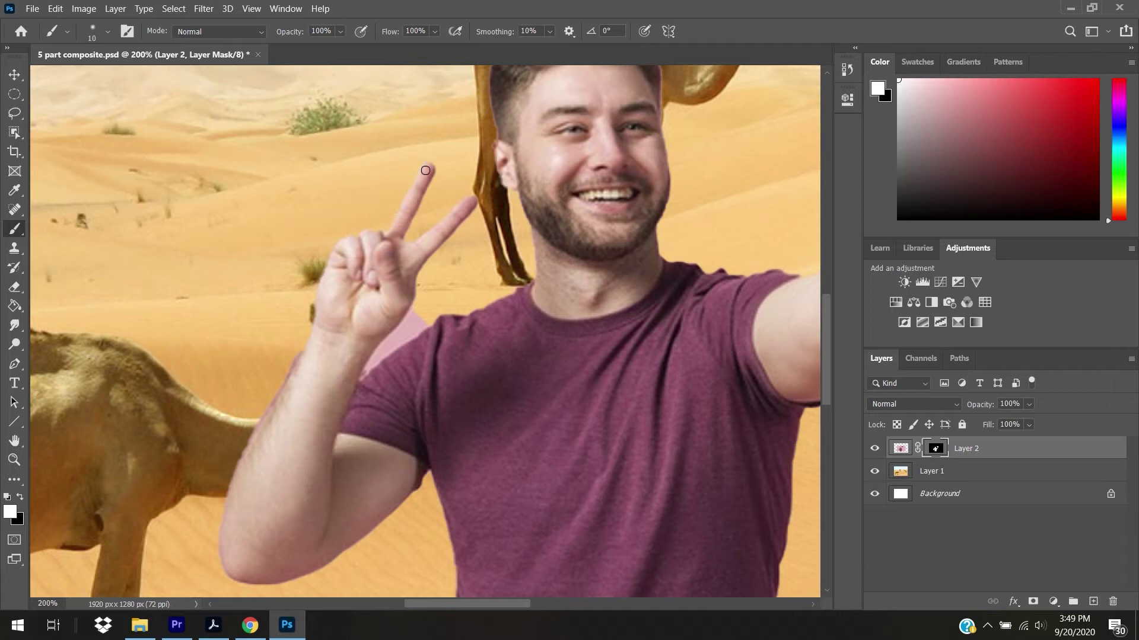
# Step: Paint black (000000) on the mask to hide the pink patch between the man's wrist and shoulder
pyautogui.click(10, 511)
pyautogui.moveTo(409, 289); pyautogui.dragTo(297, 376)
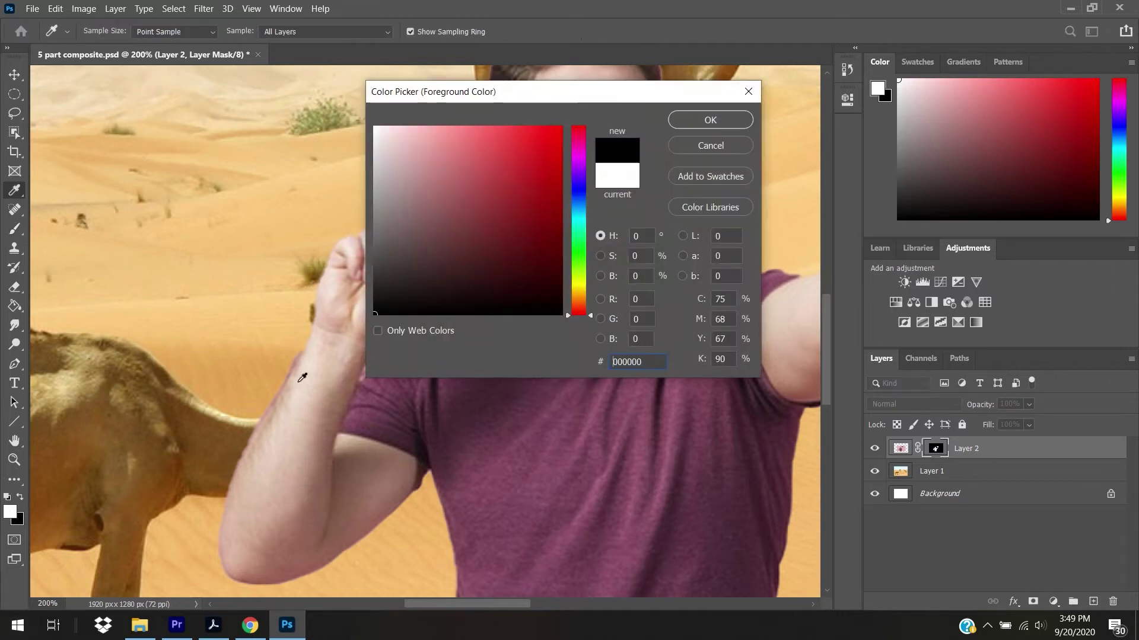
pyautogui.click(710, 120)
pyautogui.press('b')
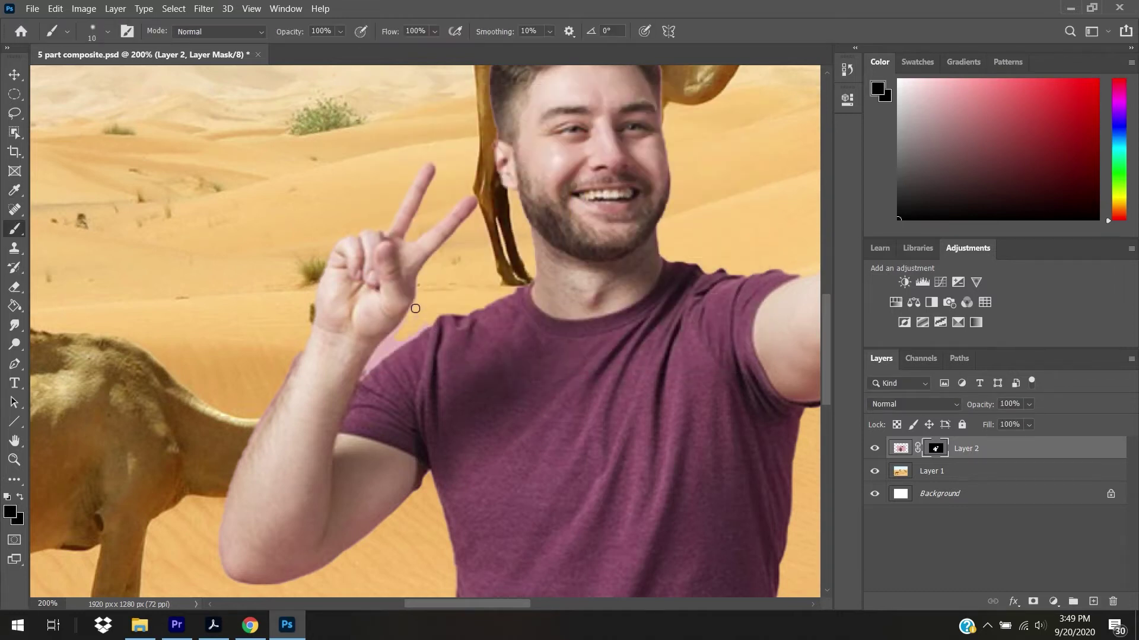
pyautogui.scroll(3, 382, 354)
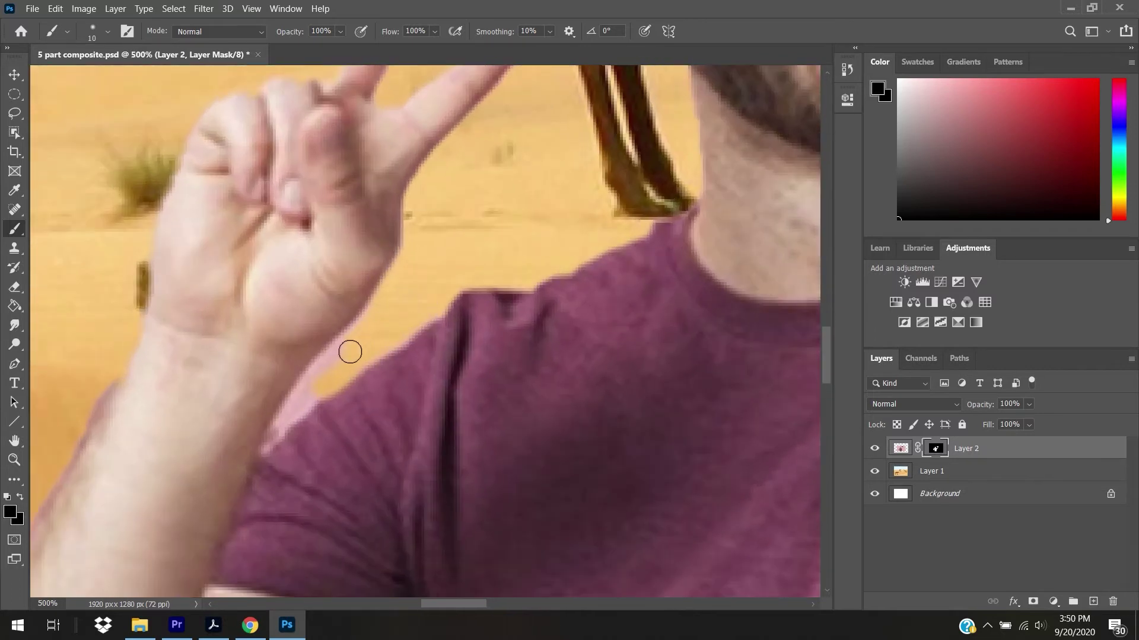
pyautogui.moveTo(323, 376)
pyautogui.mouseDown()
pyautogui.moveTo(287, 415)
pyautogui.moveTo(299, 388)
pyautogui.mouseUp()
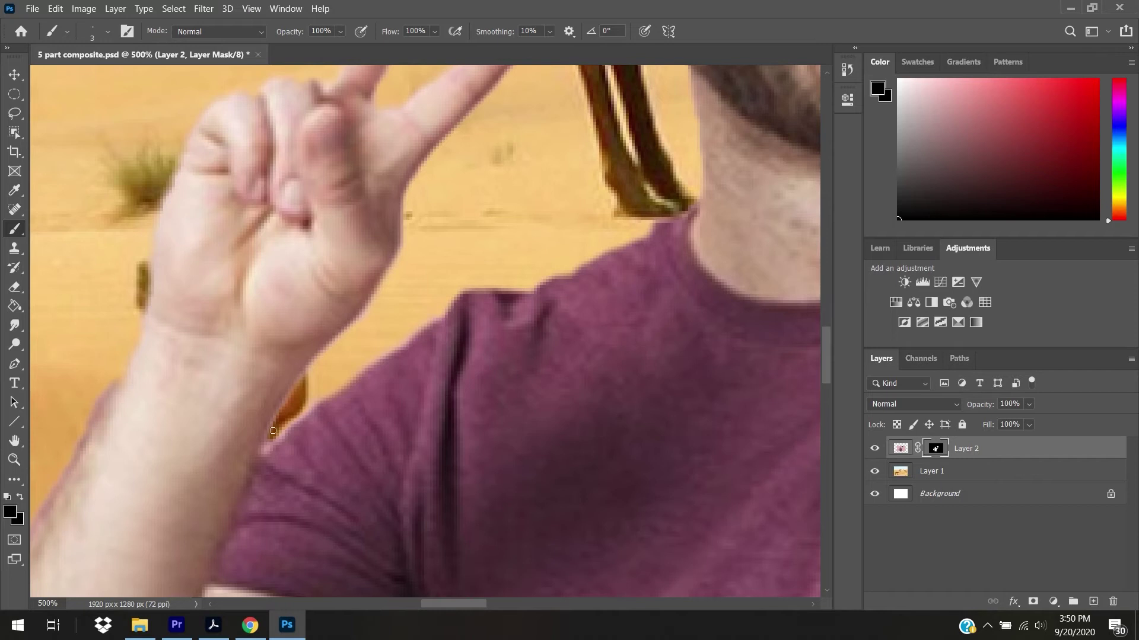
# Step: Increase the hardness of the mask brush
pyautogui.hotkey('ctrl', '-')
pyautogui.hotkey('ctrl', '-')
pyautogui.hotkey('ctrl', '-')
pyautogui.hotkey('ctrl', '-')
pyautogui.hotkey('ctrl', '+')
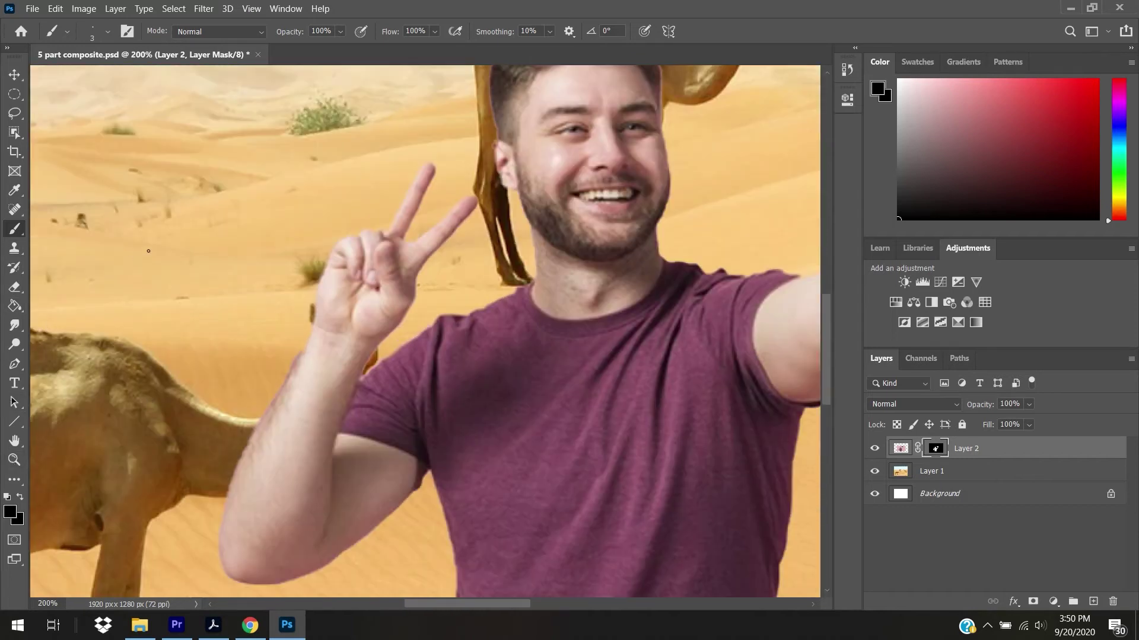
pyautogui.click(108, 32)
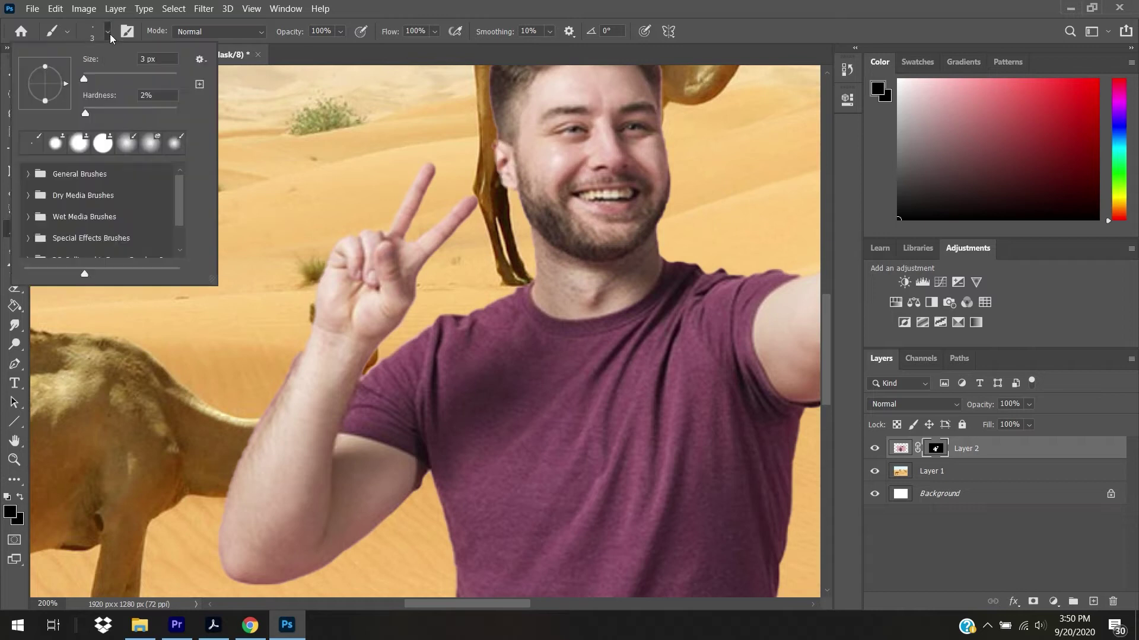
pyautogui.moveTo(126, 110); pyautogui.dragTo(139, 112)
pyautogui.click(359, 5)
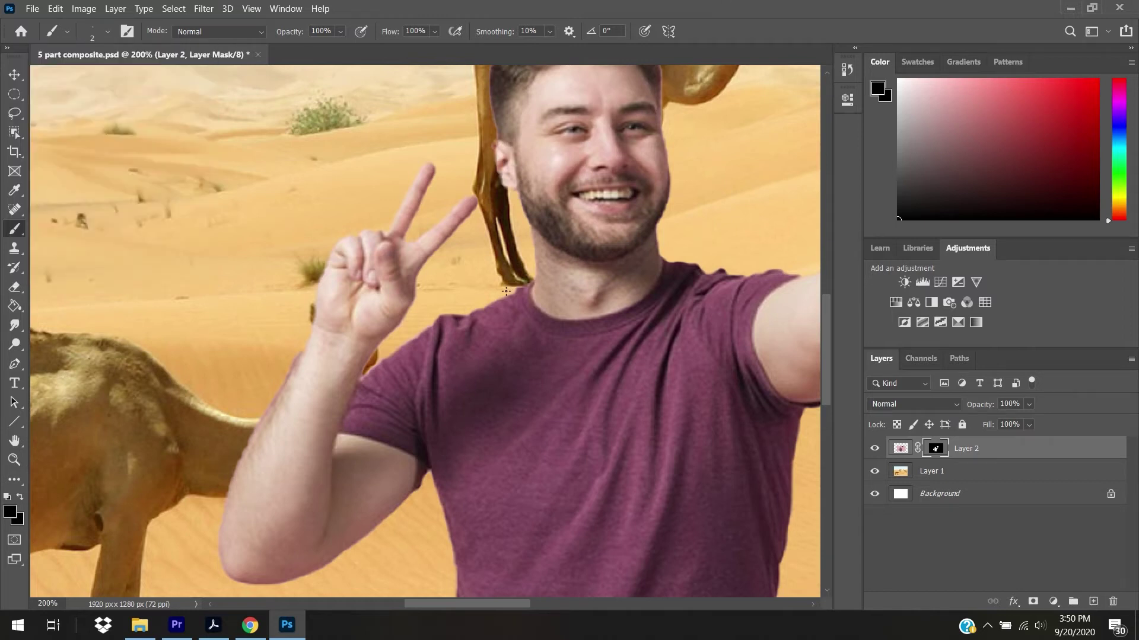
# Step: Enlarge the brush to 35 px, mask away the pink fringe along the outer forearm, and deselect the layer
pyautogui.press(']')
pyautogui.press(']')
pyautogui.press(']')
pyautogui.press(']')
pyautogui.press(']')
pyautogui.press(']')
pyautogui.press(']')
pyautogui.moveTo(221, 456); pyautogui.dragTo(244, 414)
pyautogui.click(1049, 555)
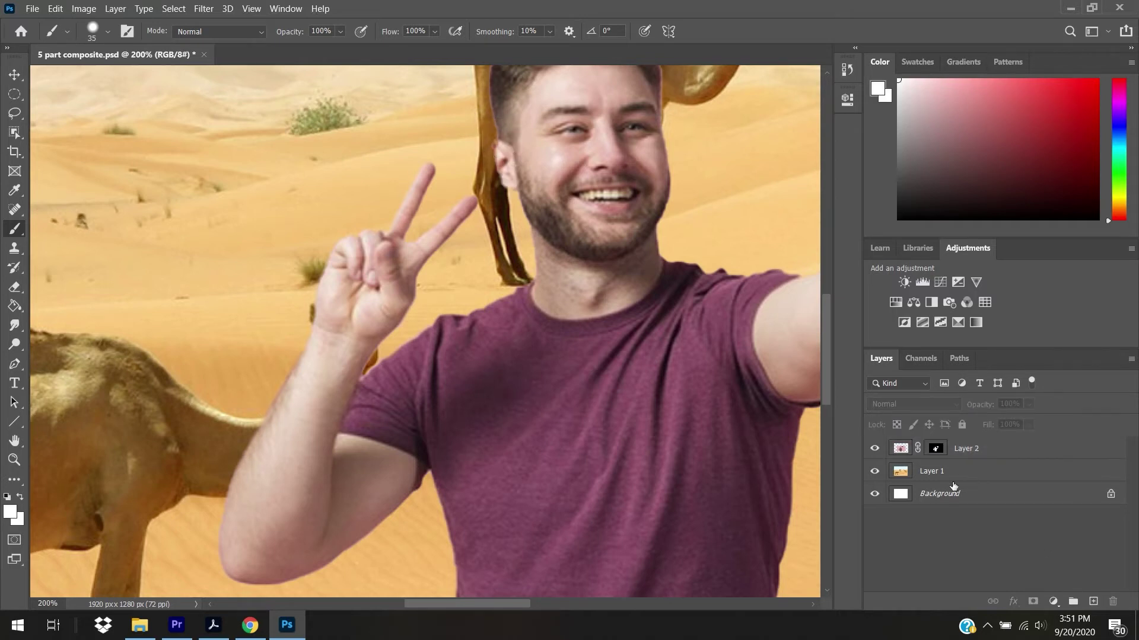
# Step: Move the man's cutout to the lower right of the desert so his shirt meets the image's bottom edge
pyautogui.hotkey('ctrl', '-')
pyautogui.hotkey('ctrl', '-')
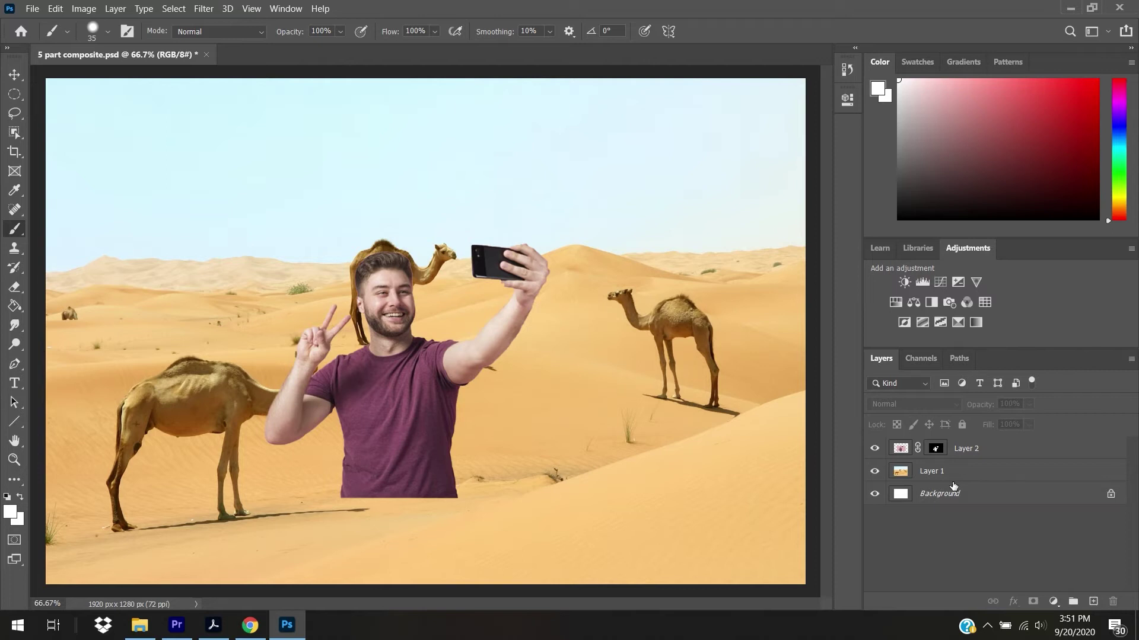
pyautogui.click(1018, 456)
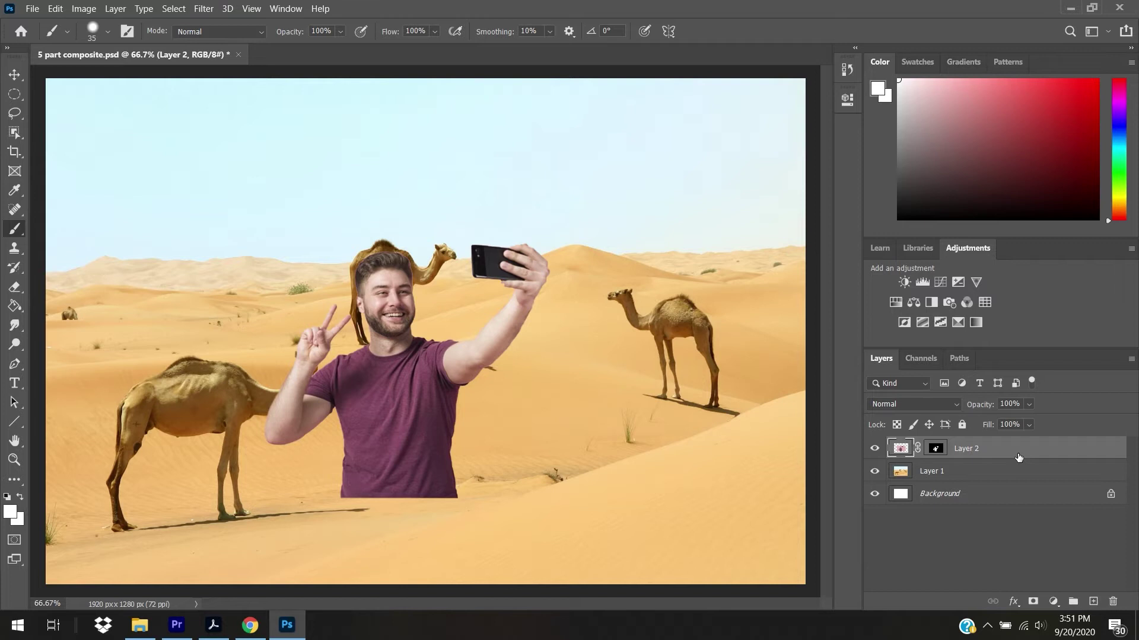
pyautogui.hotkey('ctrl', 't')
pyautogui.moveTo(382, 407)
pyautogui.mouseDown()
pyautogui.moveTo(467, 457)
pyautogui.moveTo(574, 497)
pyautogui.moveTo(653, 504)
pyautogui.moveTo(614, 494)
pyautogui.mouseUp()
pyautogui.press('Return')
pyautogui.press('b')
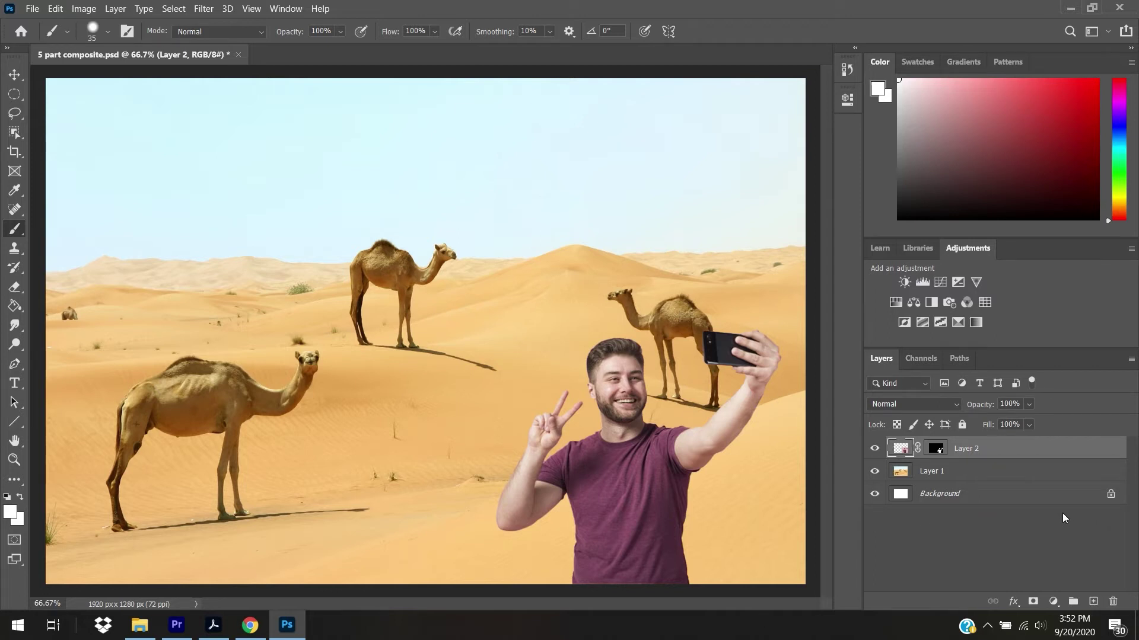
# Step: Add a Hue/Saturation adjustment layer above the man's layer and set its hue to -43
pyautogui.click(895, 303)
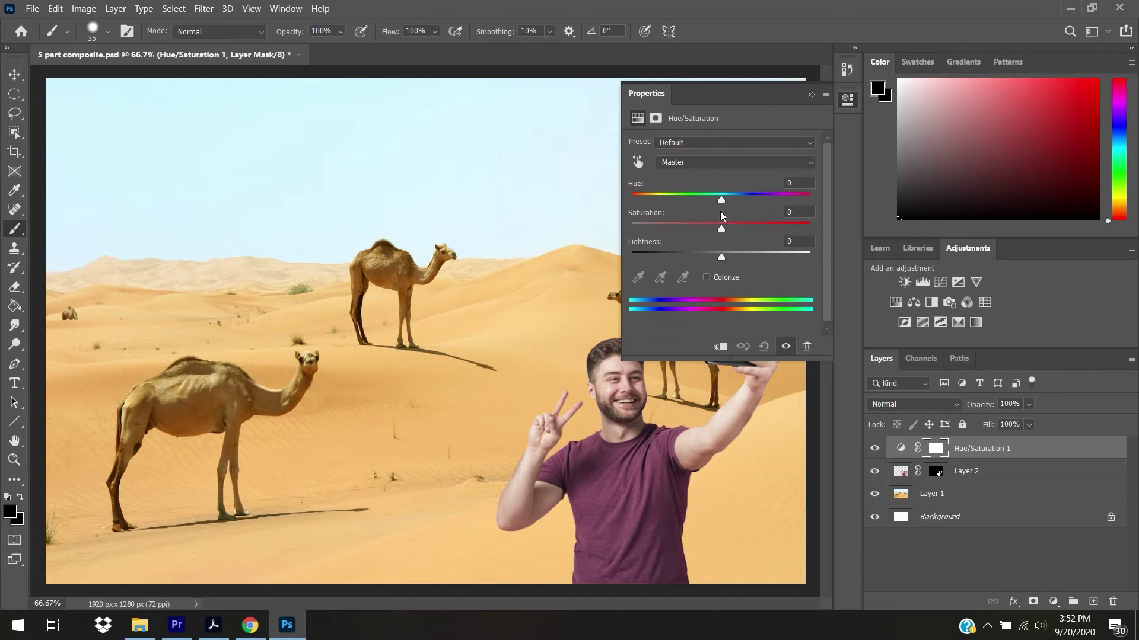
pyautogui.moveTo(721, 202); pyautogui.dragTo(683, 204)
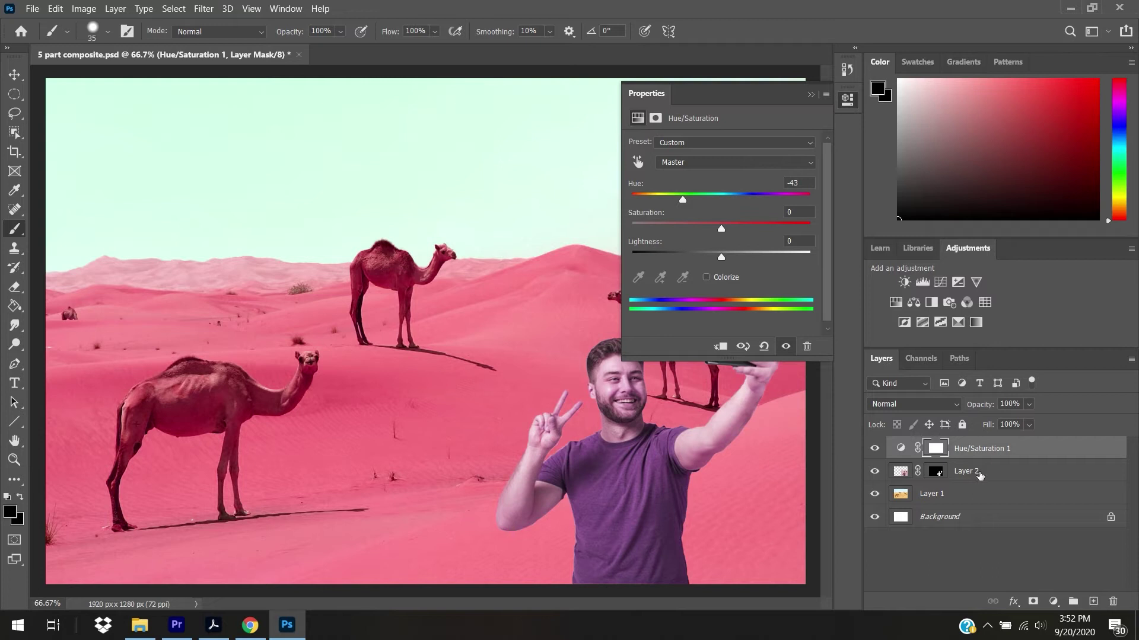
# Step: Rename the man's layer, Layer 2, as SELFIE GUY
pyautogui.doubleClick(965, 471)
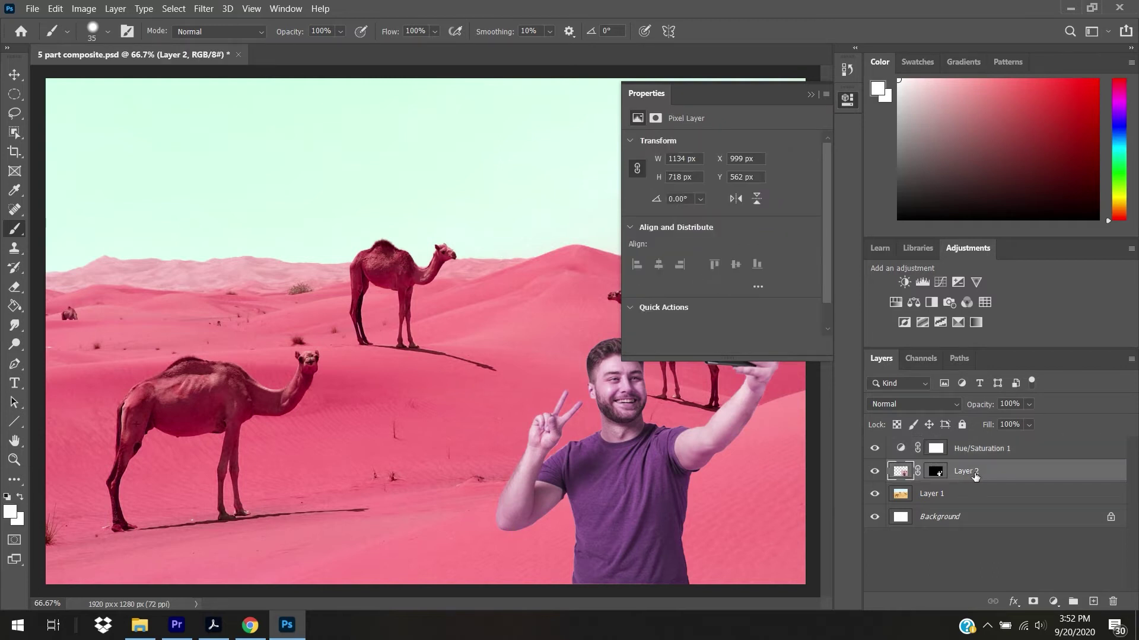
pyautogui.press('BackSpace')
pyautogui.write('SELFIE GUY')
pyautogui.press('Return')
# Step: Clip the Hue/Saturation adjustment to SELFIE GUY and set hue to +6, saturation to +21 and lightness to +1
pyautogui.click(998, 452)
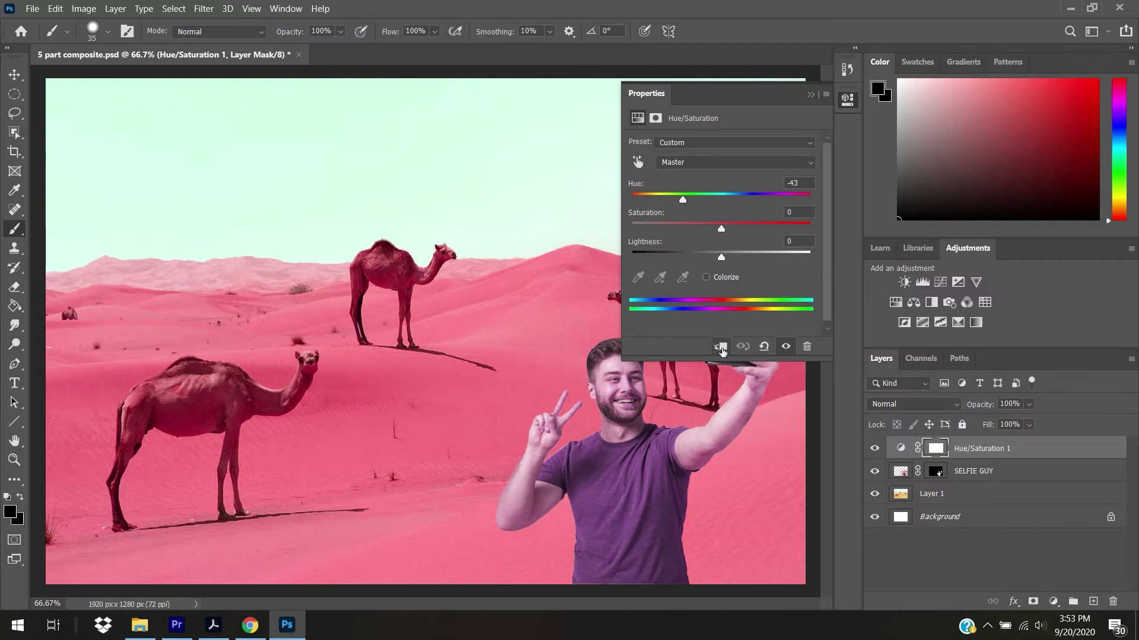
pyautogui.click(720, 347)
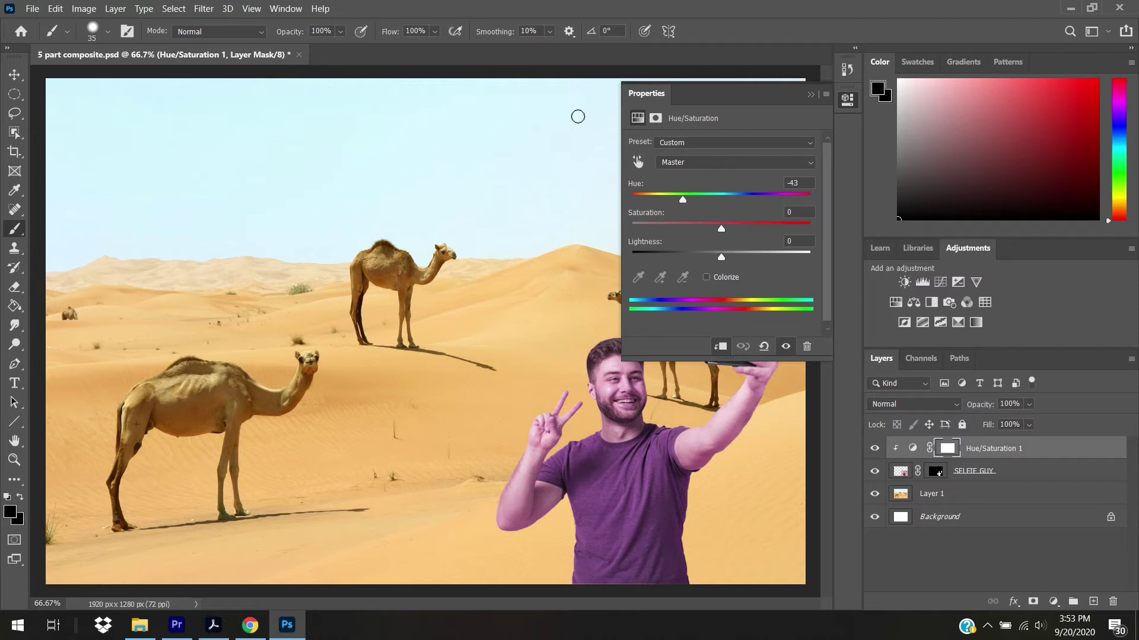
pyautogui.moveTo(686, 198); pyautogui.dragTo(680, 198)
pyautogui.moveTo(685, 198); pyautogui.dragTo(721, 259)
pyautogui.moveTo(728, 198); pyautogui.dragTo(739, 230)
# Step: Compare the man's colours with the Hue/Saturation adjustment hidden and shown, and collapse its properties
pyautogui.click(876, 449)
pyautogui.click(877, 449)
pyautogui.click(878, 449)
pyautogui.click(877, 449)
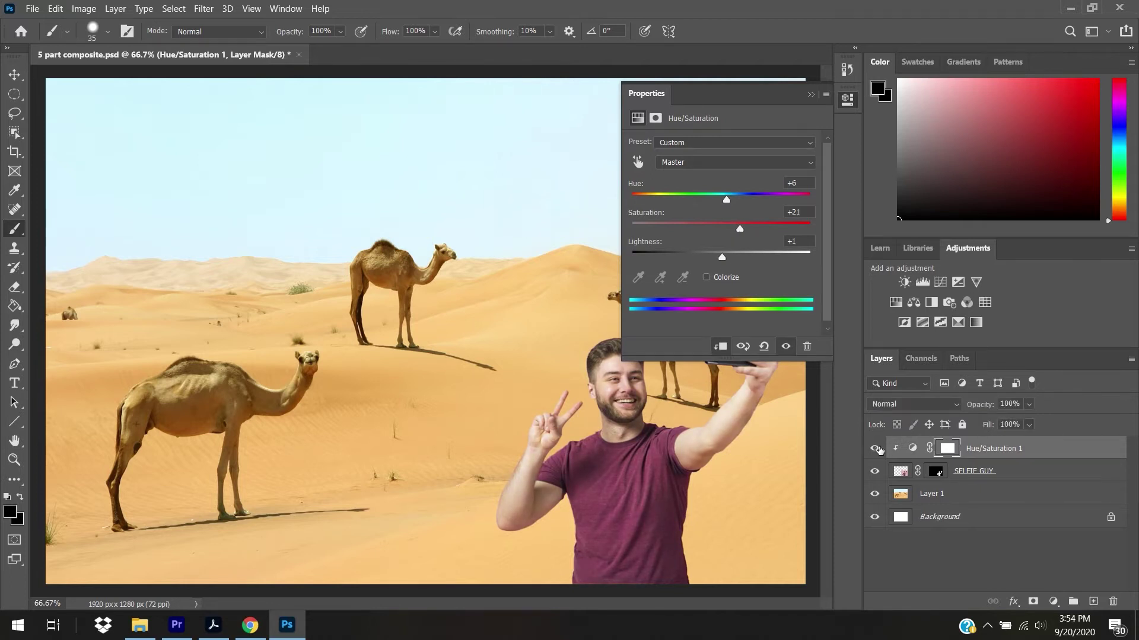
pyautogui.click(876, 449)
pyautogui.click(877, 449)
pyautogui.click(878, 449)
pyautogui.click(878, 449)
pyautogui.click(878, 449)
pyautogui.click(878, 449)
pyautogui.click(878, 448)
pyautogui.click(877, 449)
pyautogui.click(877, 449)
pyautogui.click(877, 449)
pyautogui.click(877, 449)
pyautogui.click(878, 449)
pyautogui.click(810, 94)
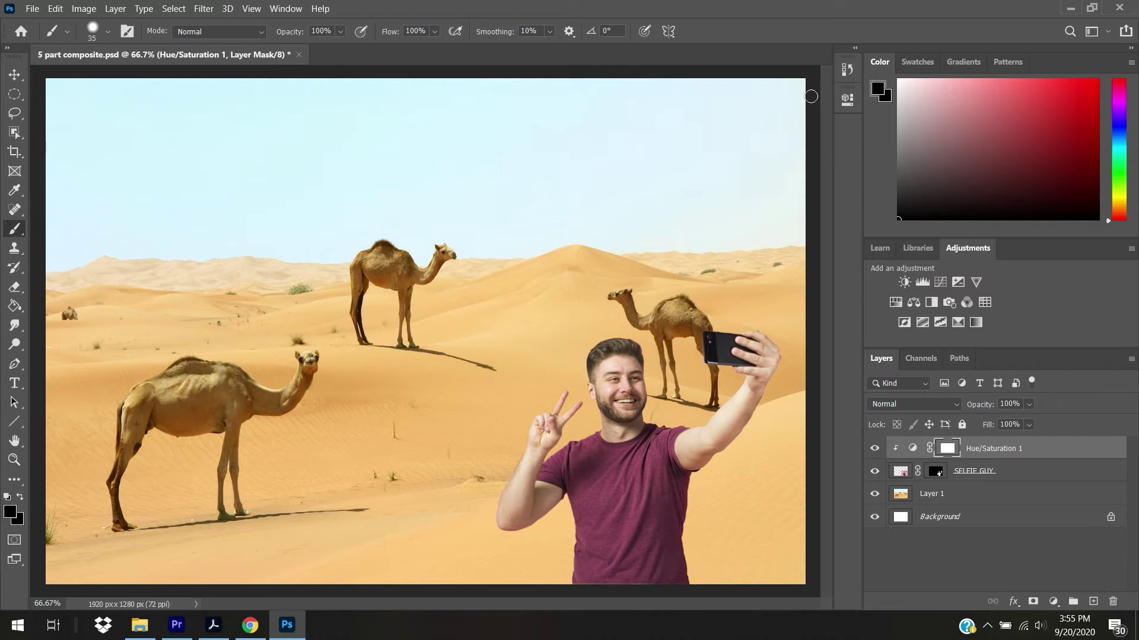
# Step: Switch to Chrome and browse the "birds in sky" image results for black bird silhouettes on a plain background
pyautogui.click(250, 625)
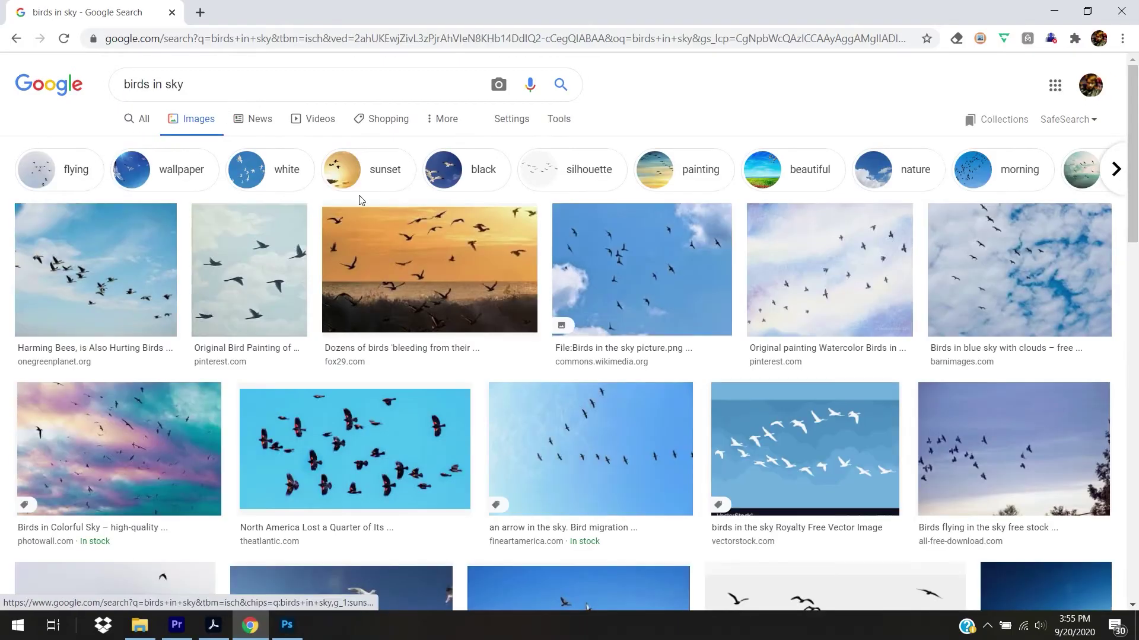
pyautogui.scroll(-5, 379, 296)
pyautogui.rightClick(868, 180)
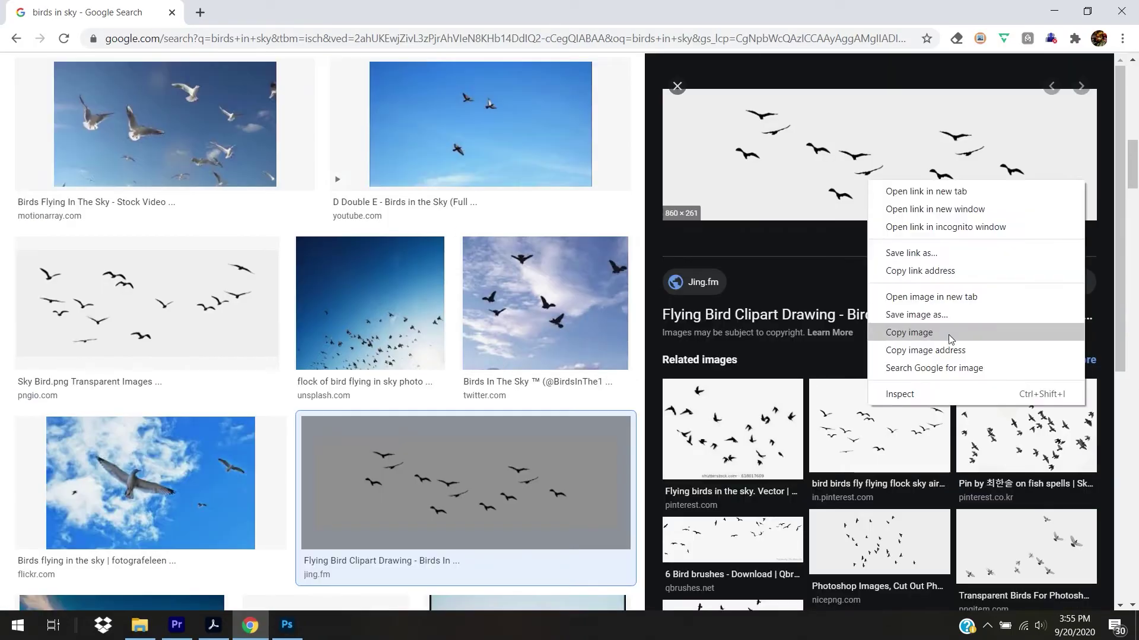
pyautogui.click(950, 338)
pyautogui.click(287, 625)
pyautogui.click(249, 625)
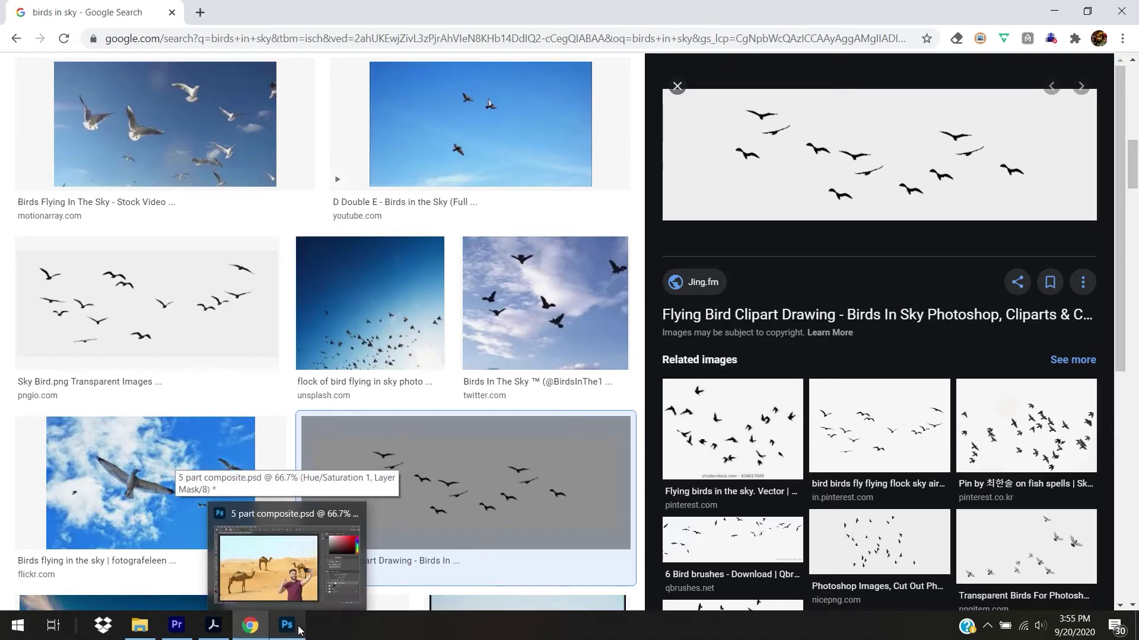
# Step: Open the Sky Bird.png result from pngio.com and copy its image of bird silhouettes
pyautogui.click(147, 303)
pyautogui.rightClick(844, 183)
pyautogui.click(949, 337)
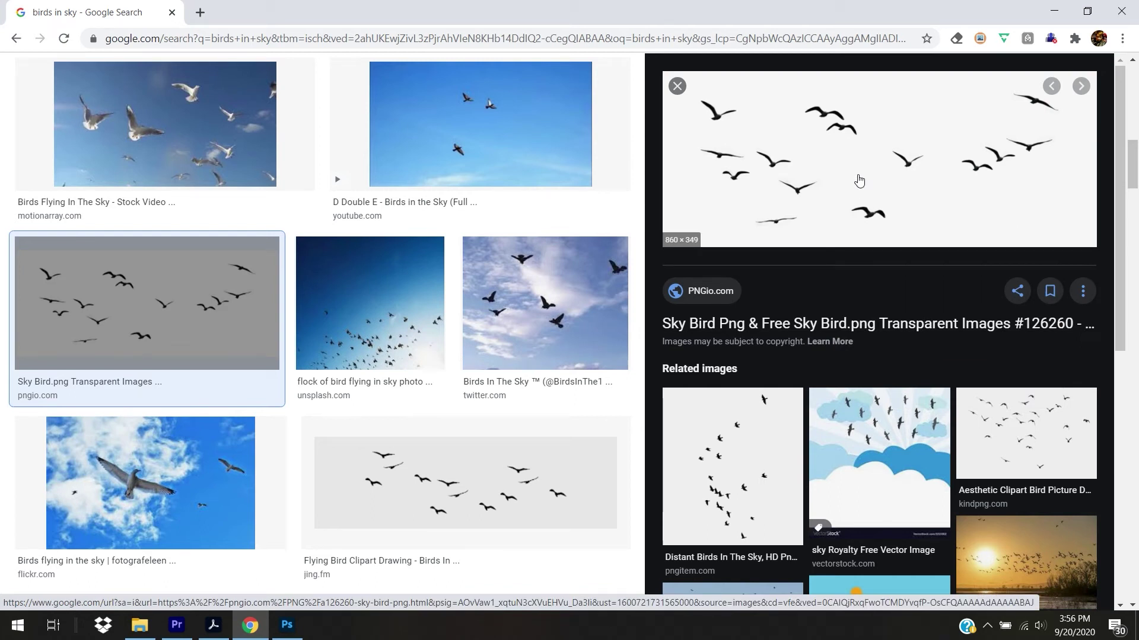
pyautogui.rightClick(858, 180)
pyautogui.click(907, 328)
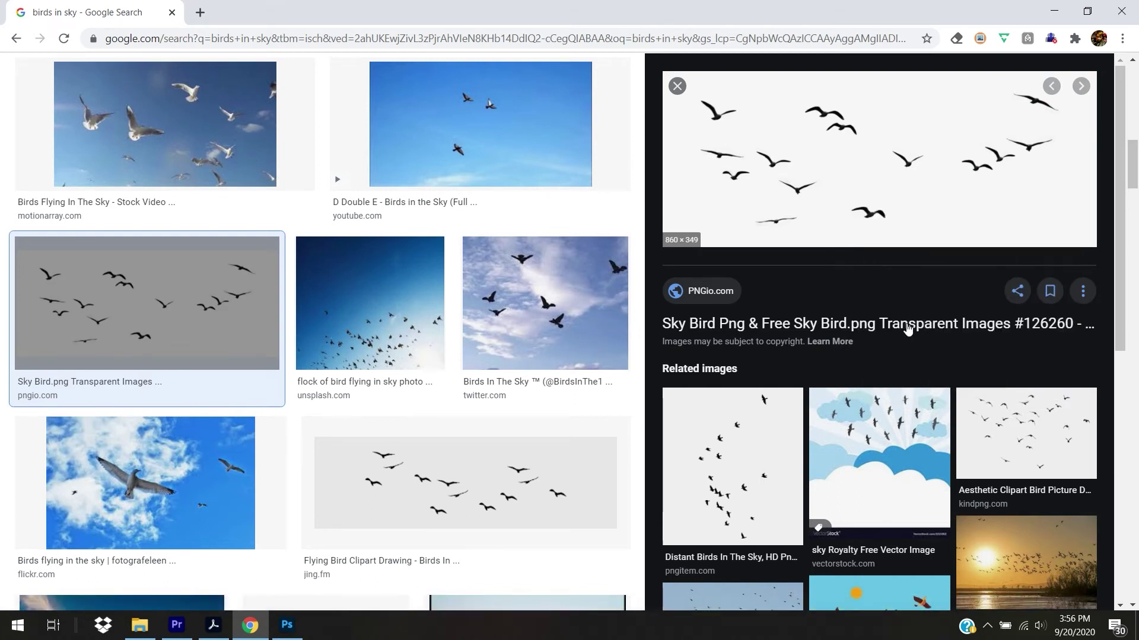
# Step: Switch to Photoshop, paste the bird silhouettes into the composite and move them to the upper-left part of the sky
pyautogui.click(287, 625)
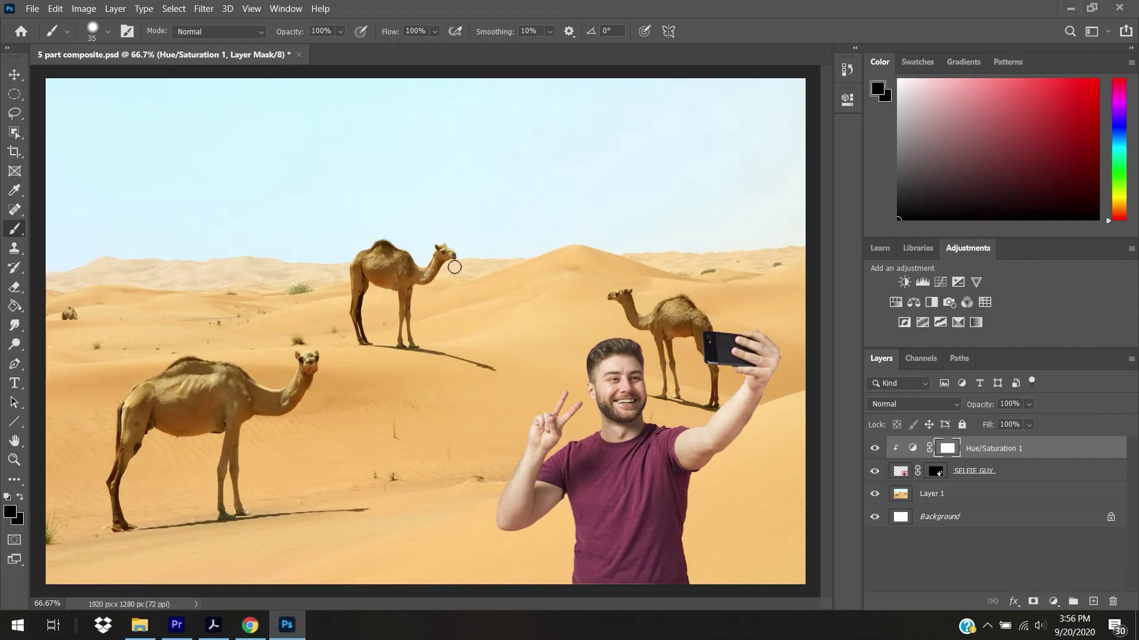
pyautogui.hotkey('ctrl', 'v')
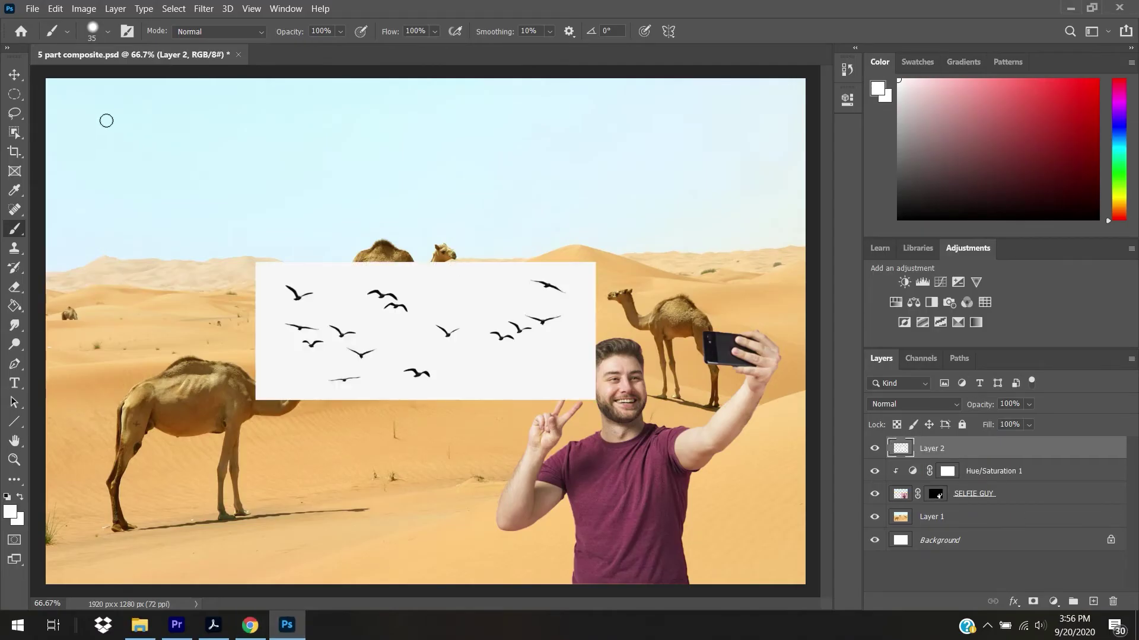
pyautogui.click(14, 74)
pyautogui.moveTo(354, 389); pyautogui.dragTo(159, 217)
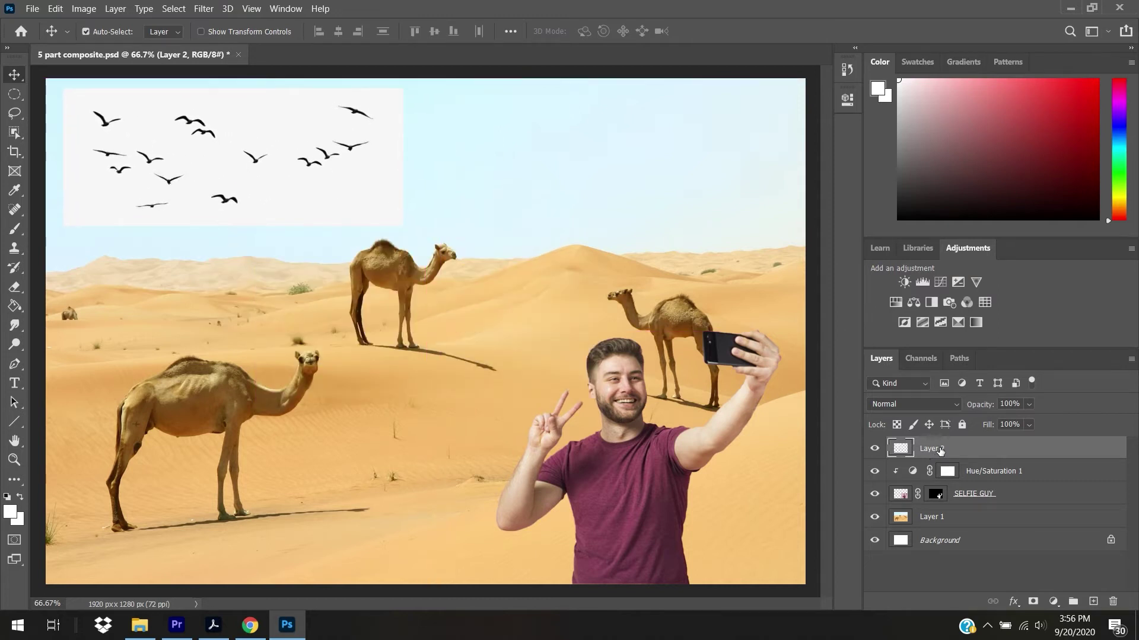
# Step: Rename the pasted bird layer as BIRDS
pyautogui.doubleClick(940, 450)
pyautogui.write('BIRDS')
pyautogui.press('Return')
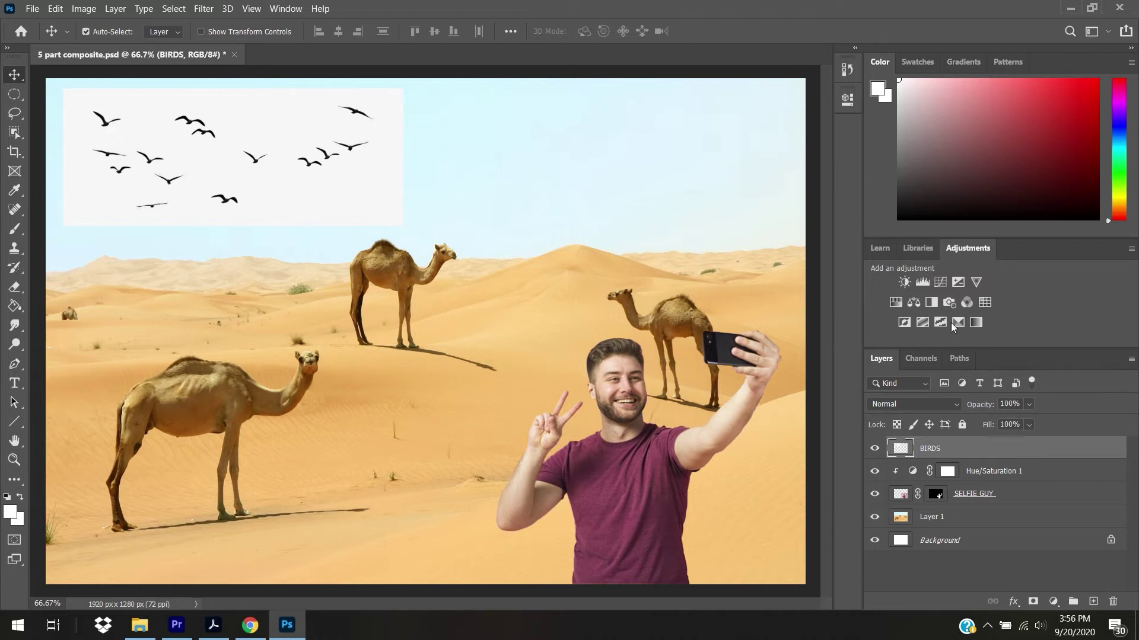
# Step: Set the BIRDS layer's blend mode to Darker Color and reposition the flock slightly to the right in the sky
pyautogui.click(948, 404)
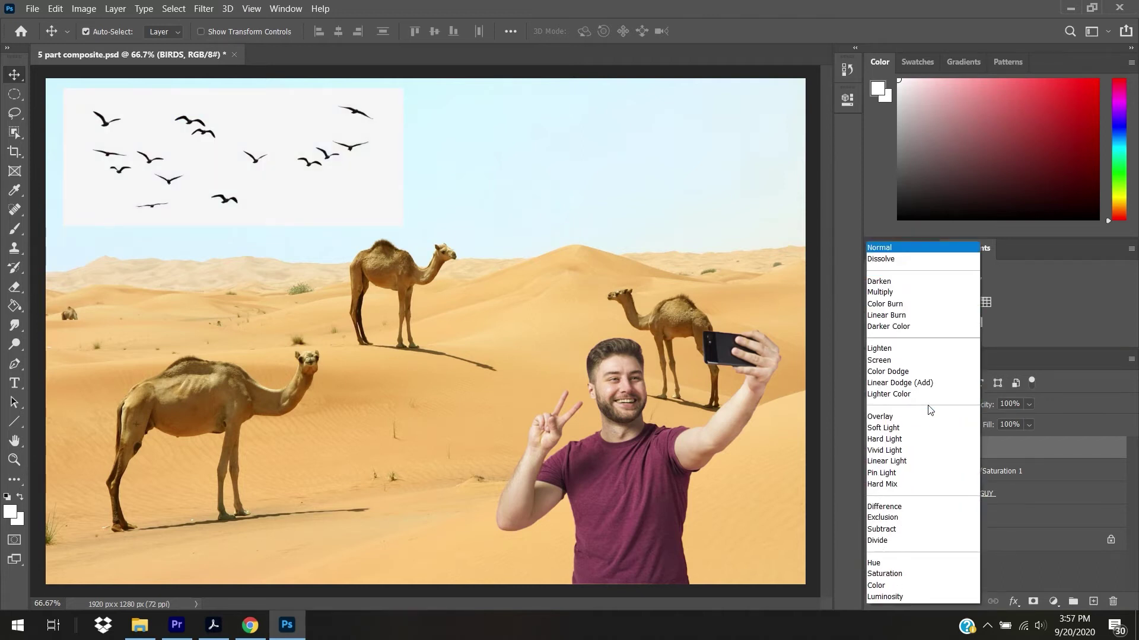
pyautogui.click(938, 327)
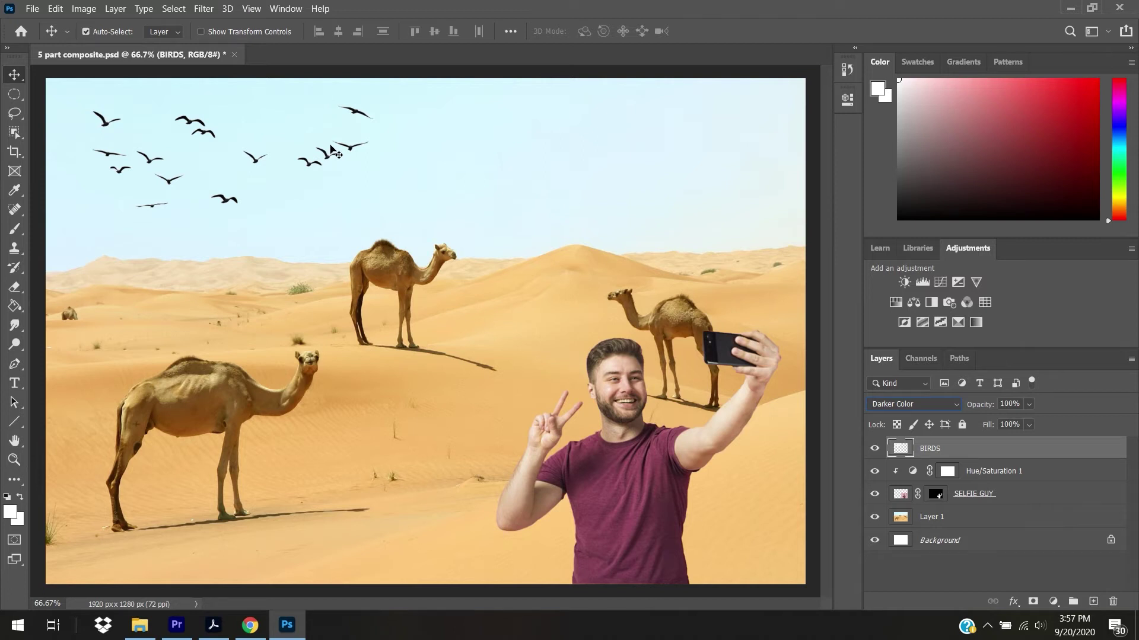
pyautogui.moveTo(314, 157)
pyautogui.mouseDown()
pyautogui.moveTo(371, 155)
pyautogui.moveTo(320, 163)
pyautogui.mouseUp()
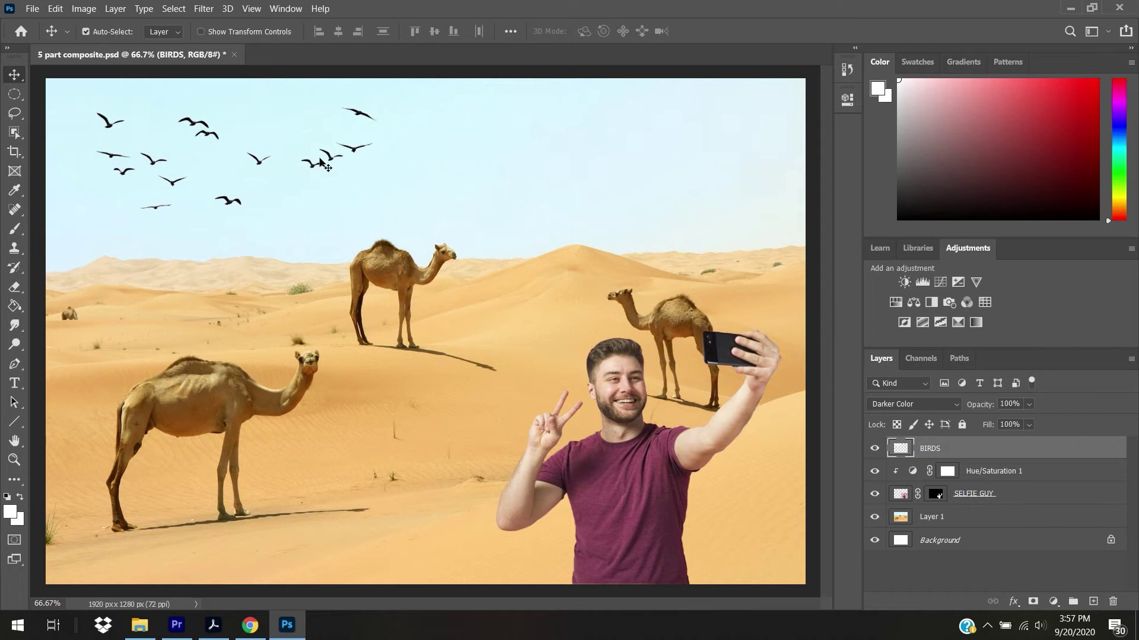
pyautogui.moveTo(319, 160); pyautogui.dragTo(294, 166)
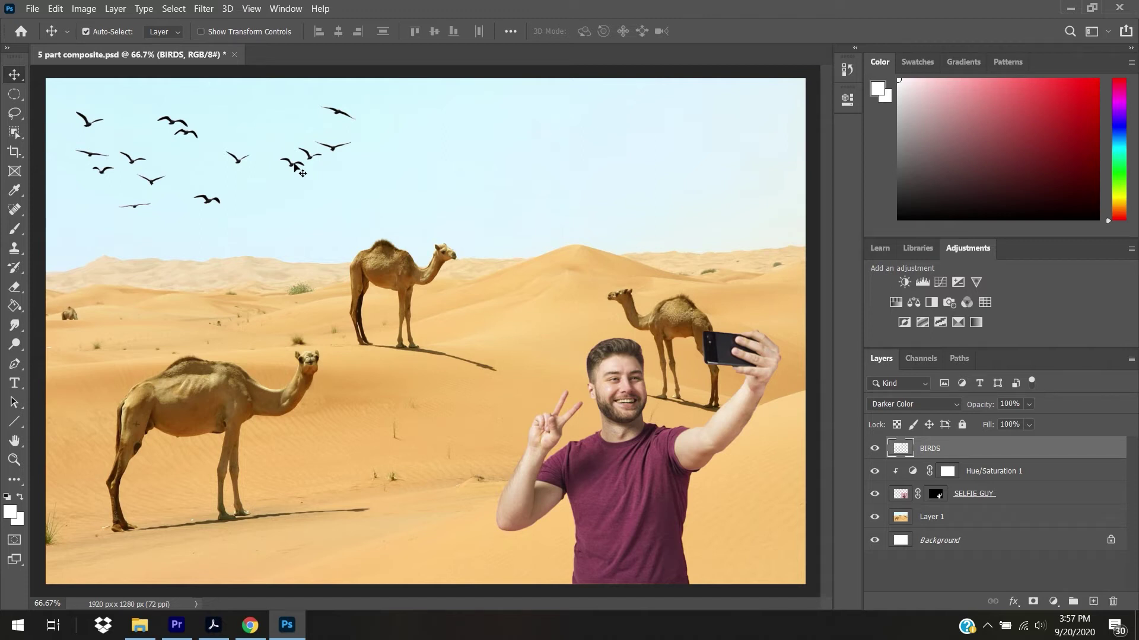
pyautogui.moveTo(294, 167); pyautogui.dragTo(322, 162)
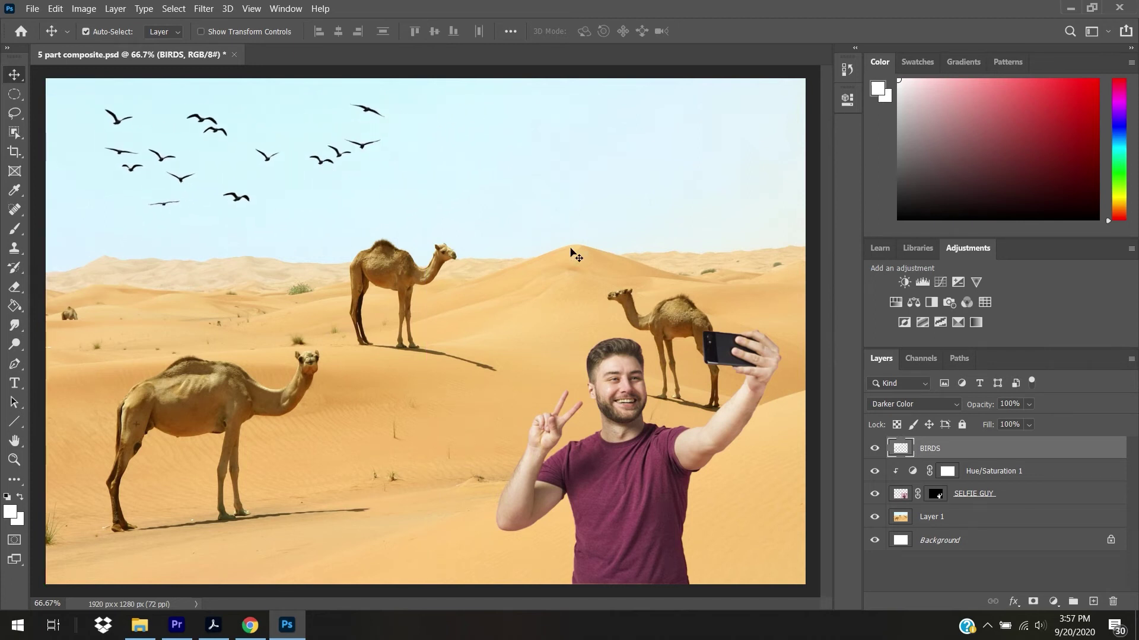
# Step: Lasso the upper-left bird, the middle bird and the two rightmost birds, and mask the BIRDS layer to that selection
pyautogui.click(18, 115)
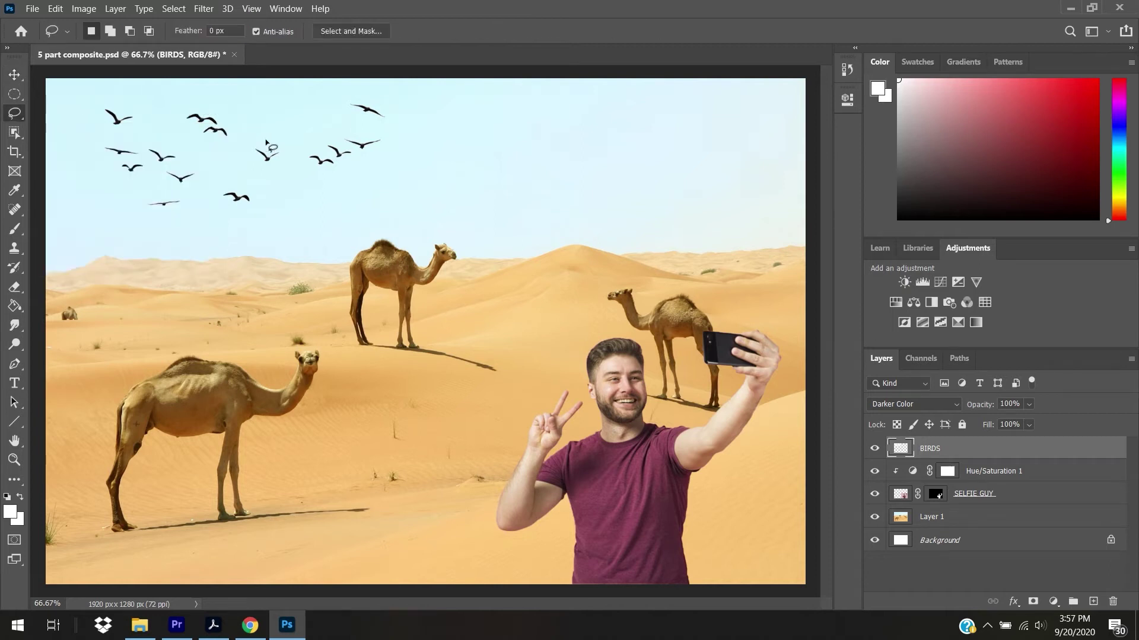
pyautogui.moveTo(290, 153)
pyautogui.mouseDown()
pyautogui.moveTo(256, 136)
pyautogui.moveTo(243, 161)
pyautogui.moveTo(277, 169)
pyautogui.moveTo(287, 147)
pyautogui.mouseUp()
pyautogui.press('shift')
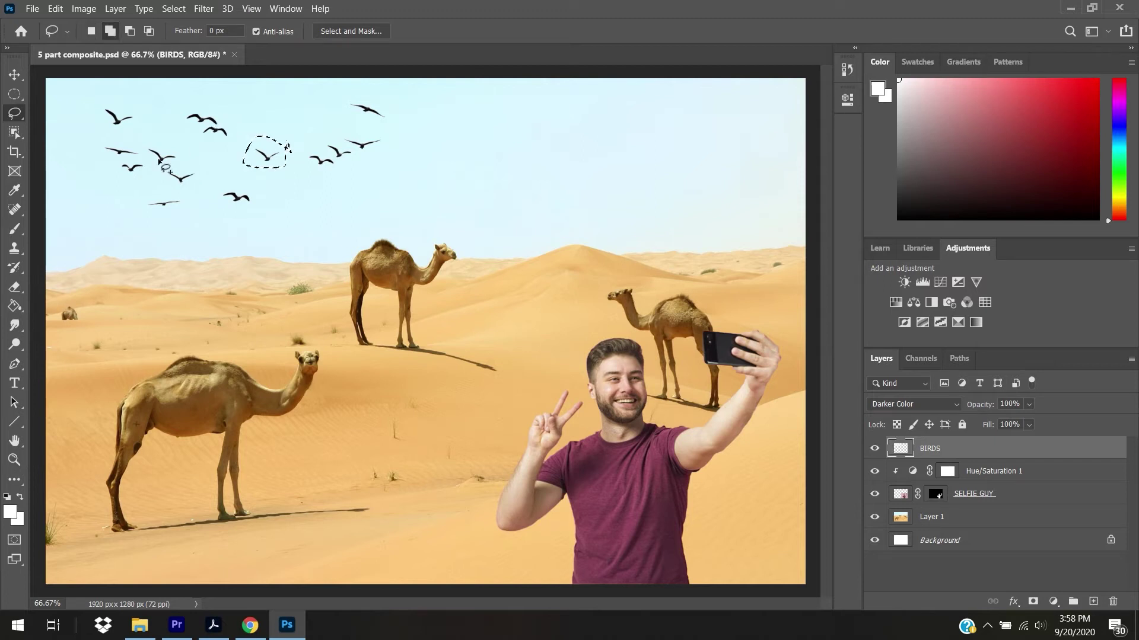
pyautogui.moveTo(129, 138)
pyautogui.mouseDown()
pyautogui.moveTo(95, 104)
pyautogui.moveTo(142, 101)
pyautogui.moveTo(123, 140)
pyautogui.mouseUp()
pyautogui.moveTo(389, 160)
pyautogui.mouseDown()
pyautogui.moveTo(336, 137)
pyautogui.moveTo(339, 72)
pyautogui.moveTo(382, 72)
pyautogui.moveTo(405, 133)
pyautogui.moveTo(388, 162)
pyautogui.mouseUp()
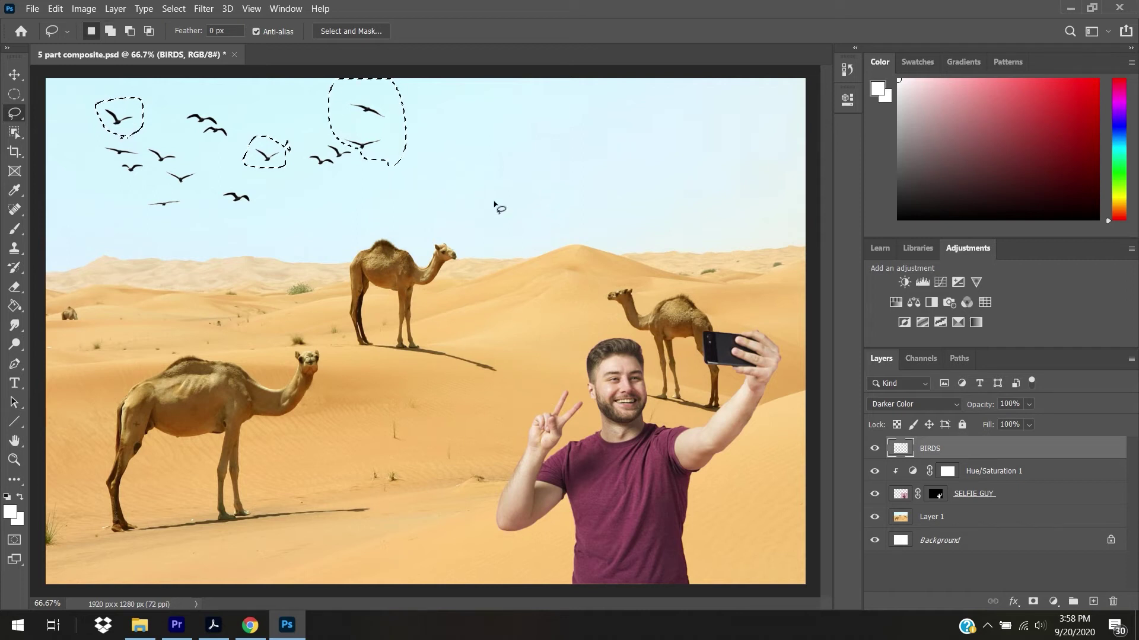
pyautogui.click(1033, 602)
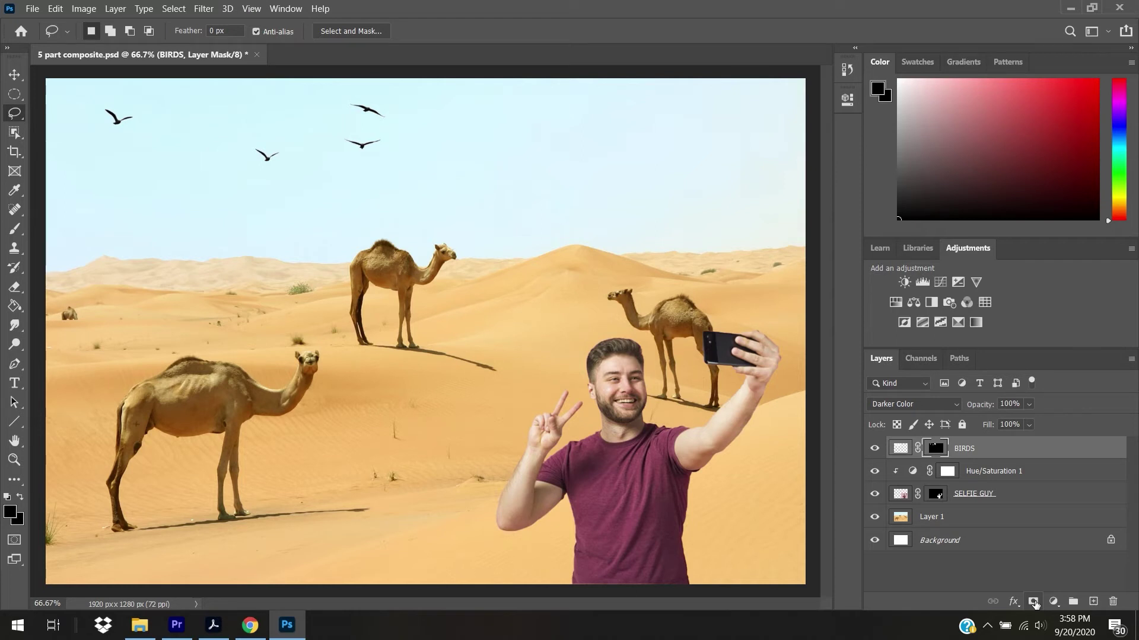
# Step: Move the four masked birds left and slightly down so the leftmost bird sits near the image's left edge
pyautogui.click(15, 74)
pyautogui.moveTo(269, 161); pyautogui.dragTo(224, 161)
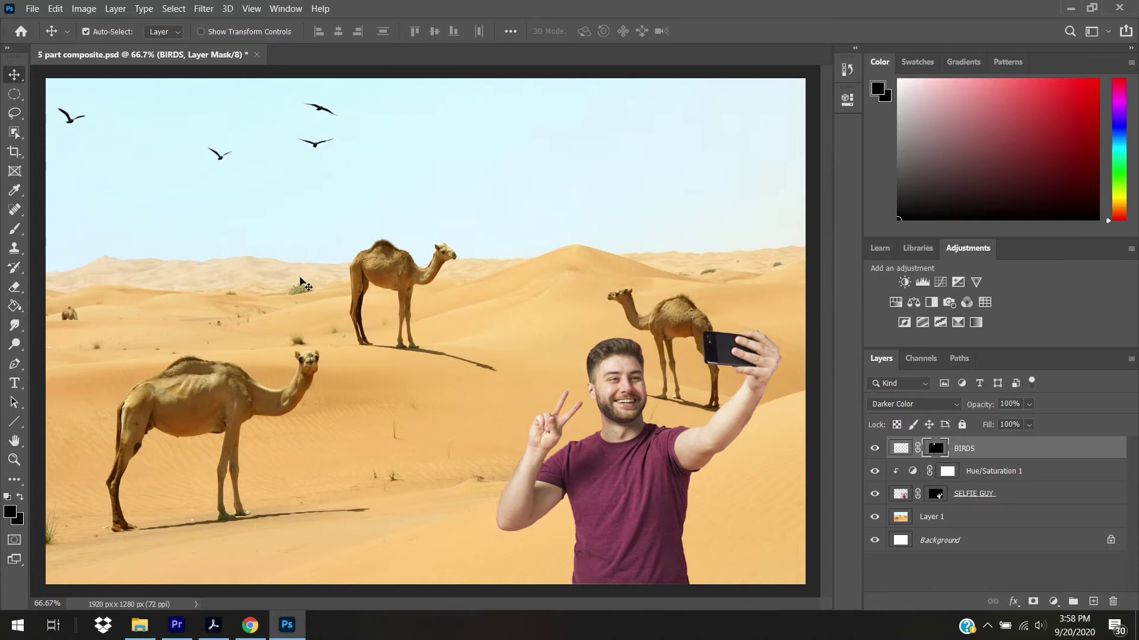
pyautogui.moveTo(225, 166); pyautogui.dragTo(226, 172)
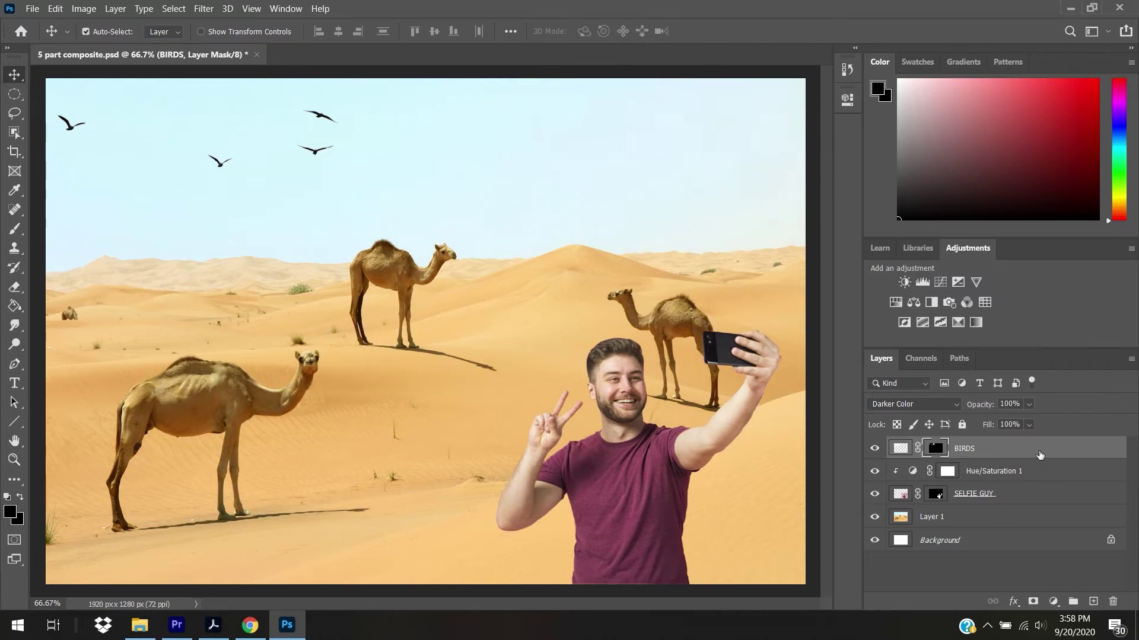
# Step: Duplicate the BIRDS layer and rename the copy as BIRDS RIGHT
pyautogui.hotkey('ctrl', '2')
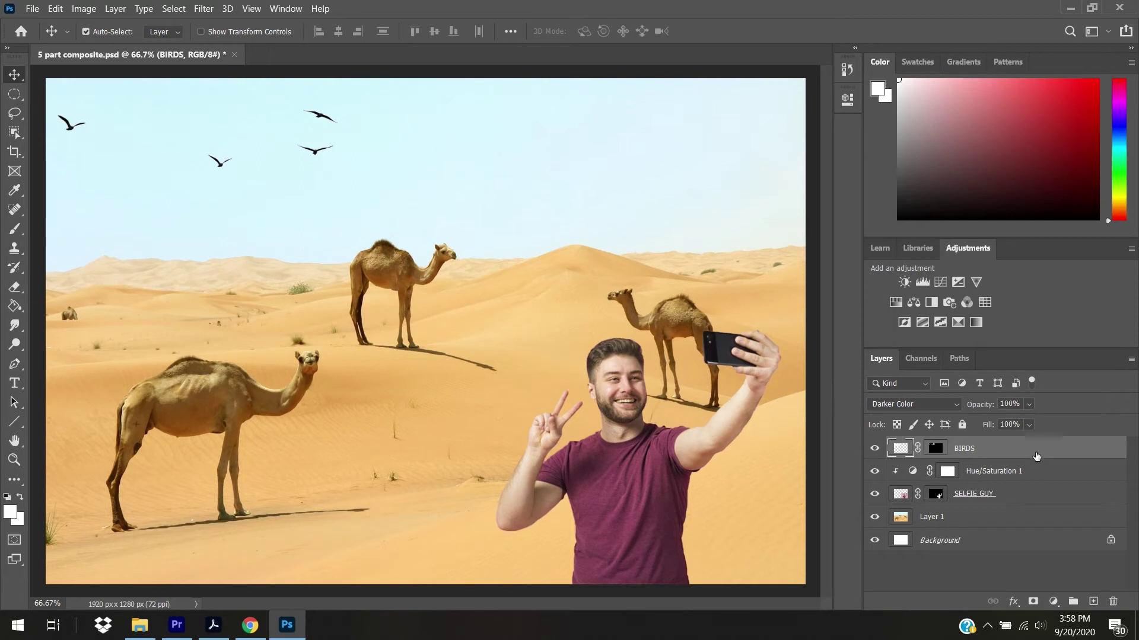
pyautogui.rightClick(1036, 455)
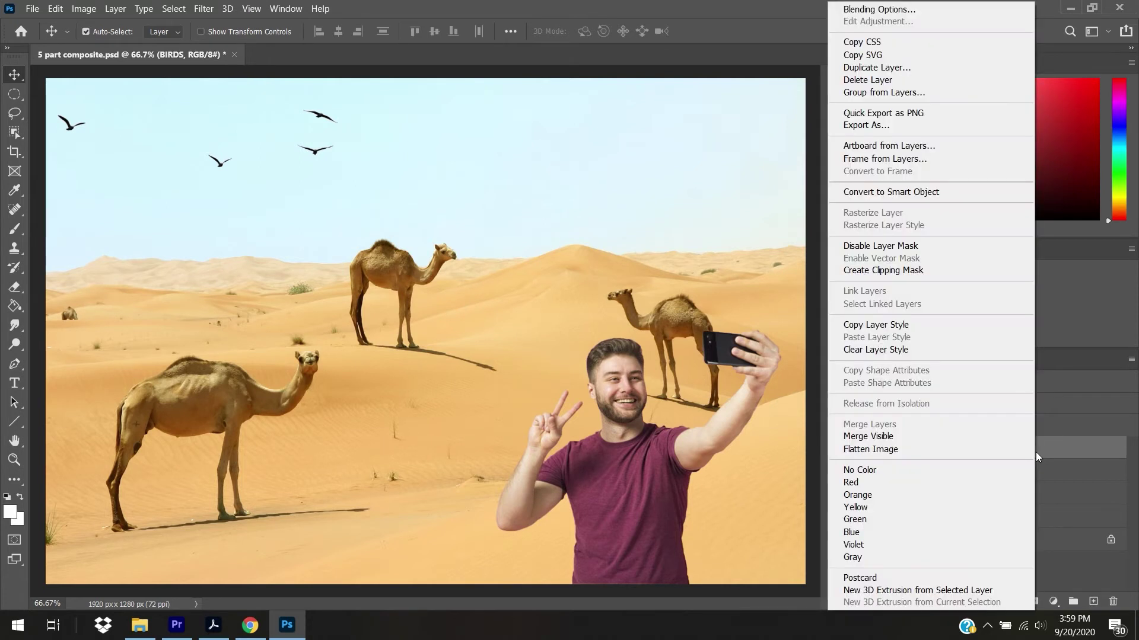
pyautogui.click(877, 68)
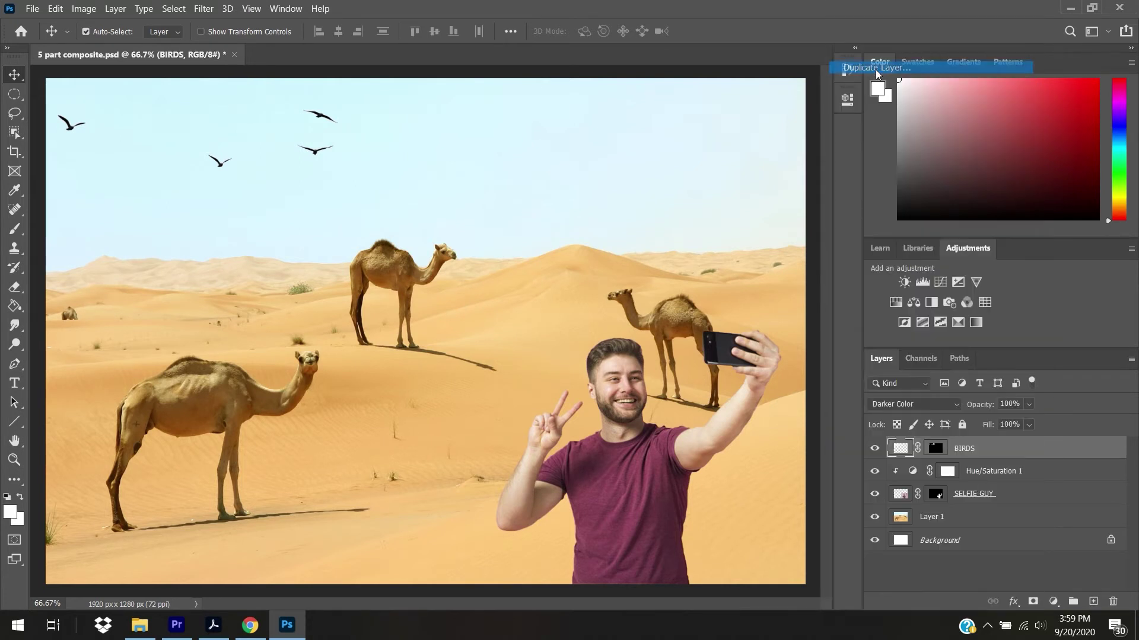
pyautogui.click(684, 170)
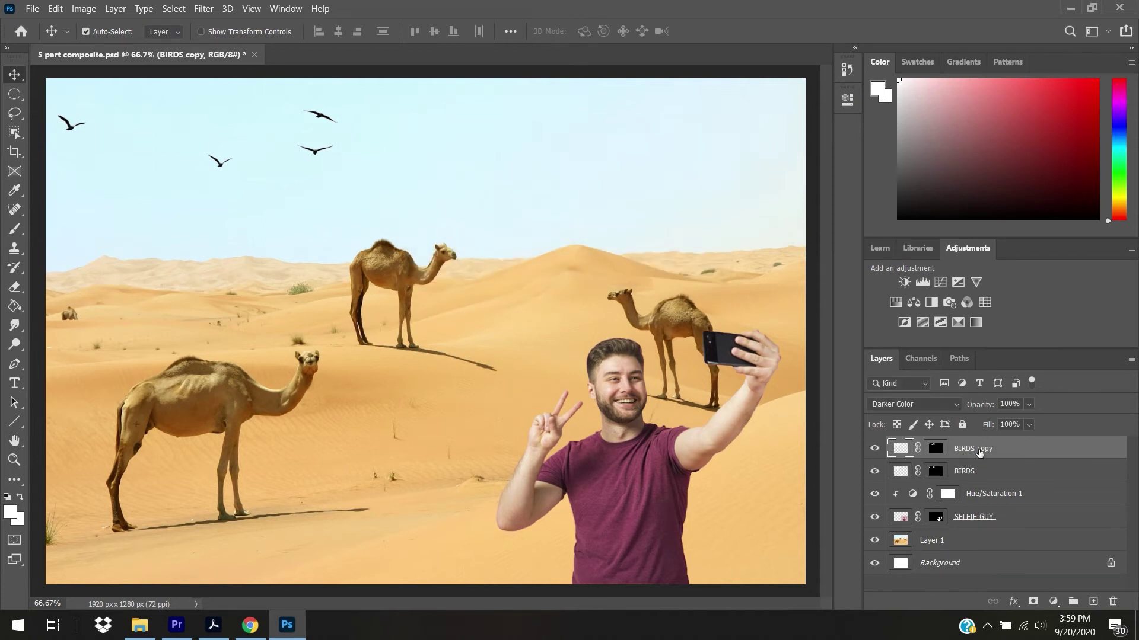
pyautogui.doubleClick(978, 448)
pyautogui.moveTo(992, 448); pyautogui.dragTo(1082, 461)
pyautogui.write('RIGHT')
pyautogui.press('Return')
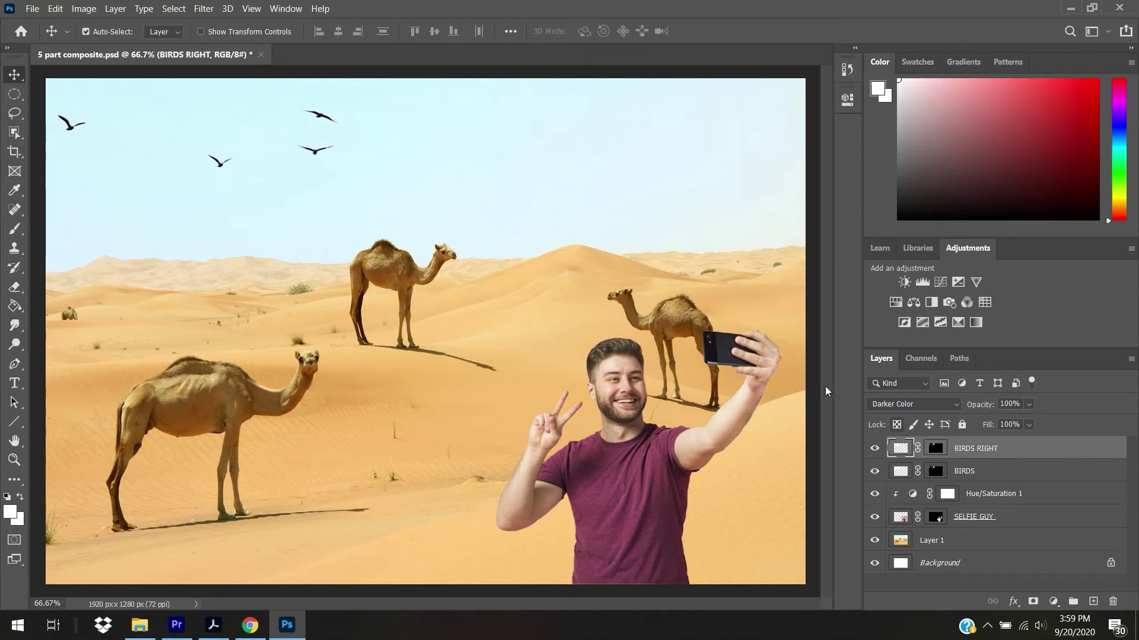
# Step: Delete the layer mask of the BIRDS RIGHT layer and move its full flock across to the right half of the sky
pyautogui.click(934, 449)
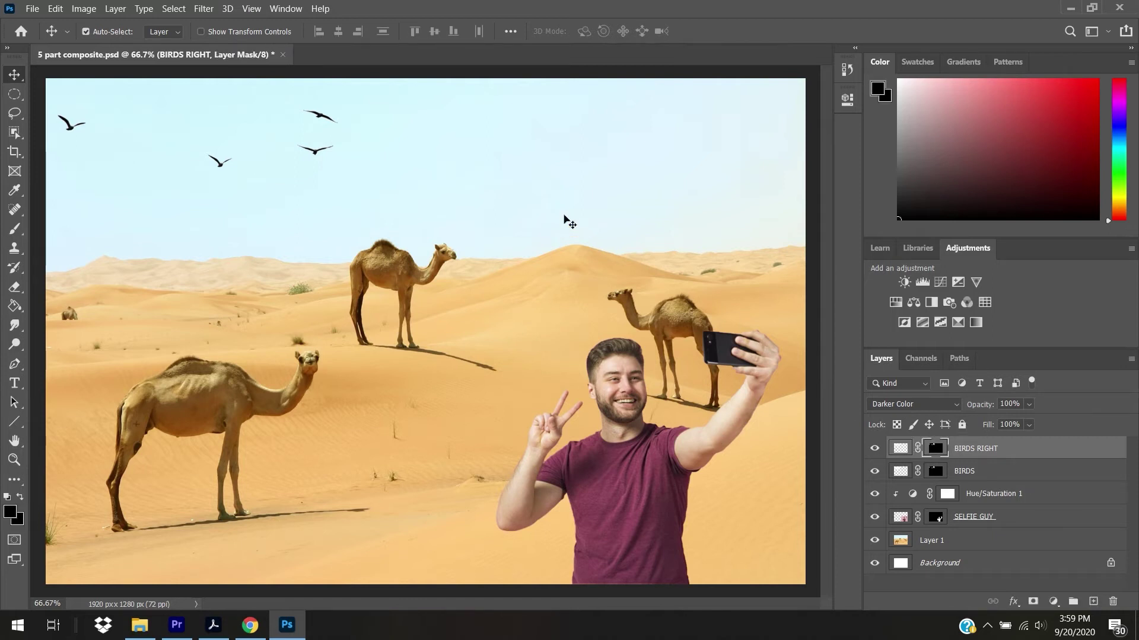
pyautogui.rightClick(931, 449)
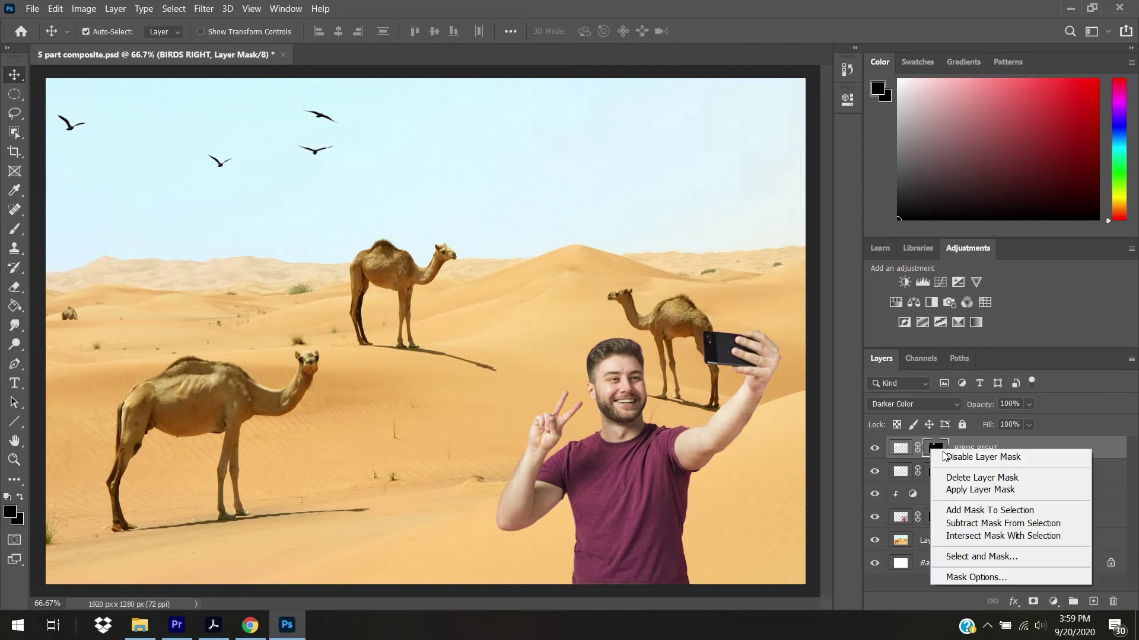
pyautogui.click(965, 480)
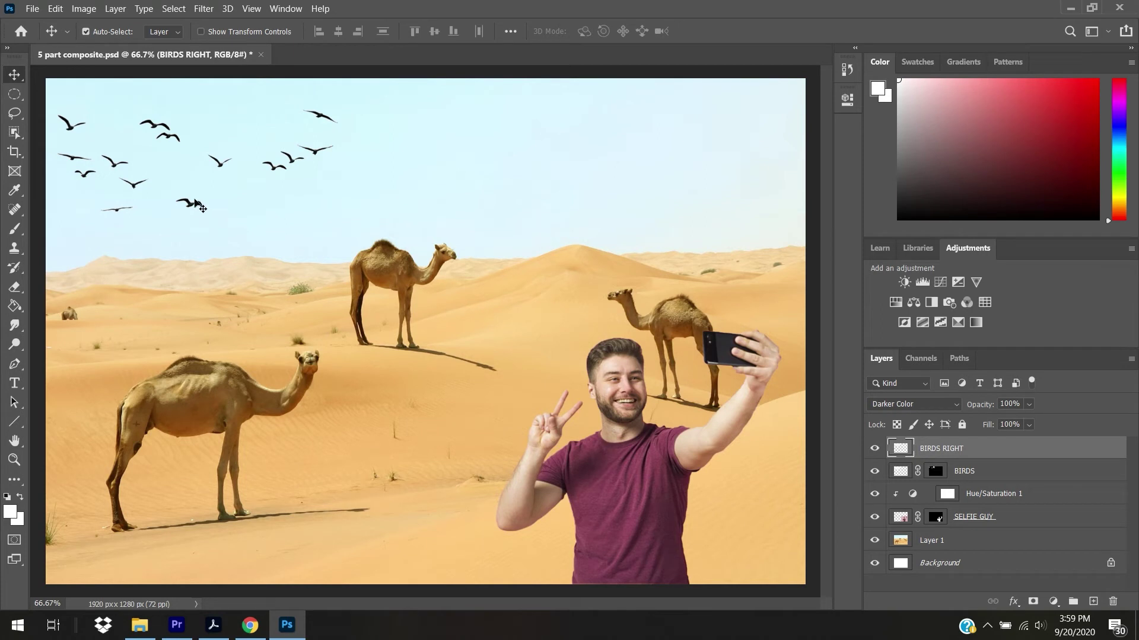
pyautogui.moveTo(222, 205); pyautogui.dragTo(623, 207)
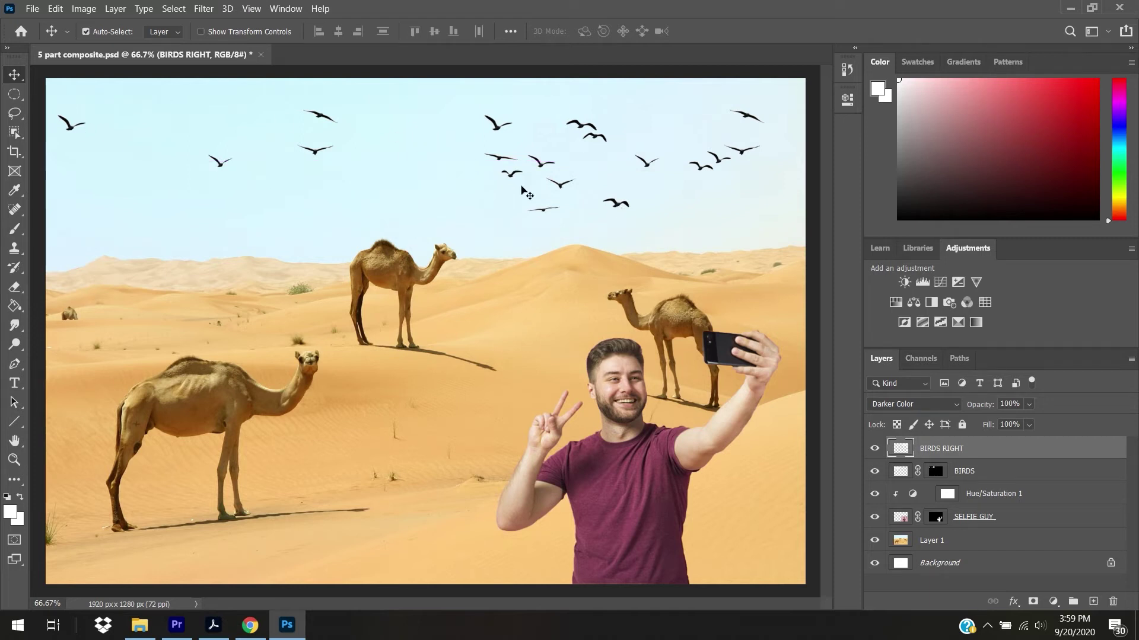
# Step: Lasso the two lowest birds and the small bird above them in the right flock, and mask BIRDS RIGHT to that selection
pyautogui.click(15, 113)
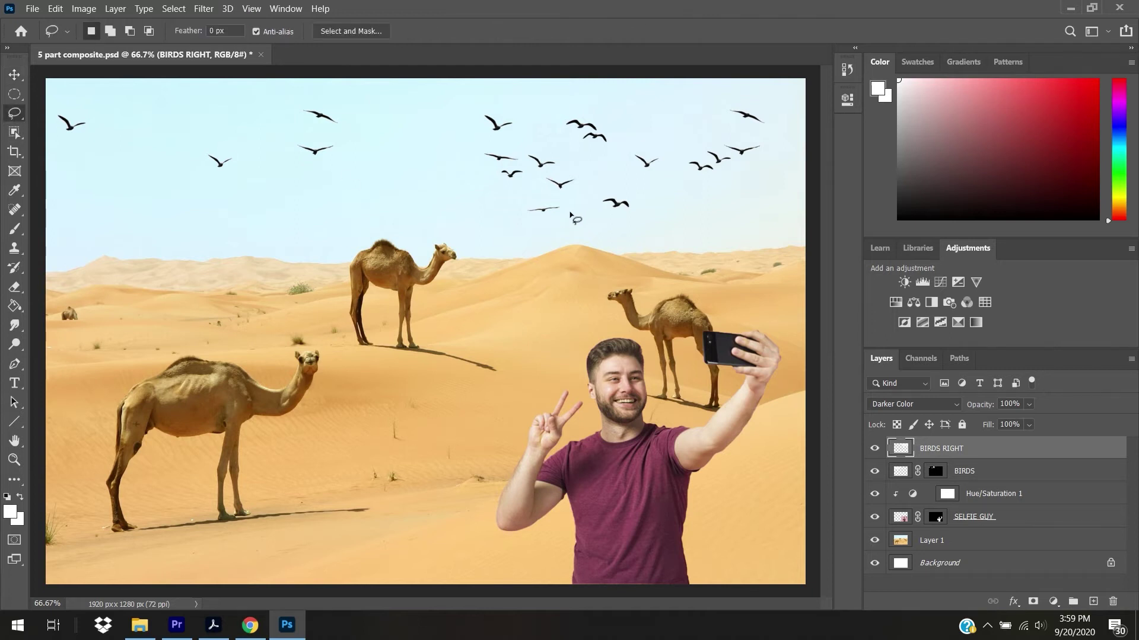
pyautogui.moveTo(564, 204)
pyautogui.mouseDown()
pyautogui.moveTo(517, 211)
pyautogui.moveTo(545, 233)
pyautogui.moveTo(587, 223)
pyautogui.mouseUp()
pyautogui.press('shift')
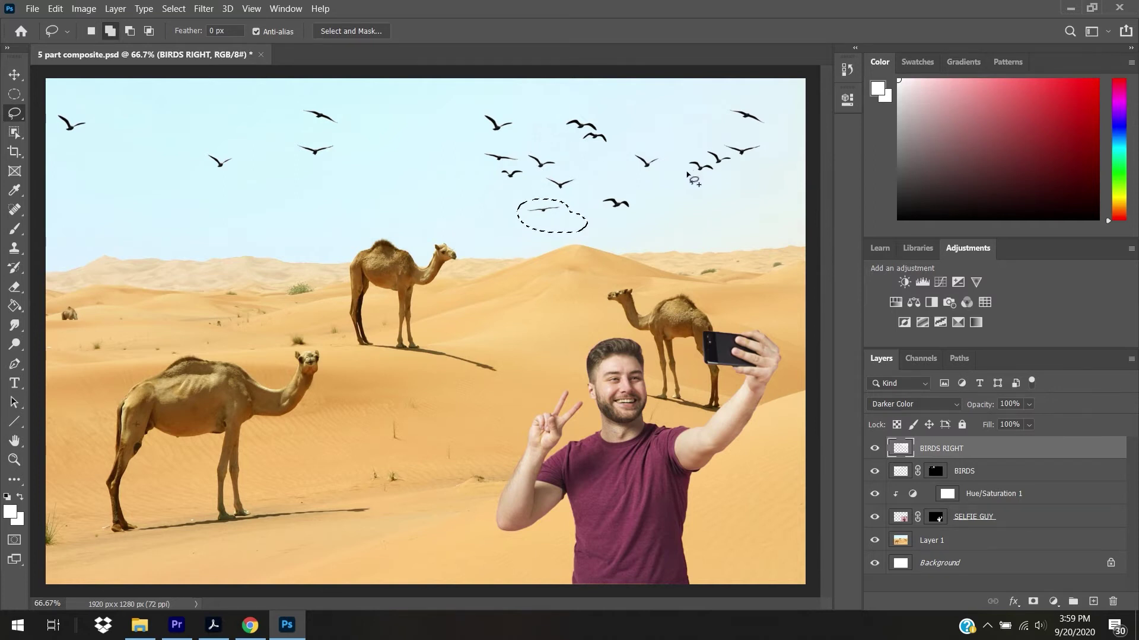
pyautogui.moveTo(639, 196)
pyautogui.mouseDown()
pyautogui.moveTo(593, 194)
pyautogui.moveTo(609, 223)
pyautogui.moveTo(647, 220)
pyautogui.moveTo(638, 196)
pyautogui.mouseUp()
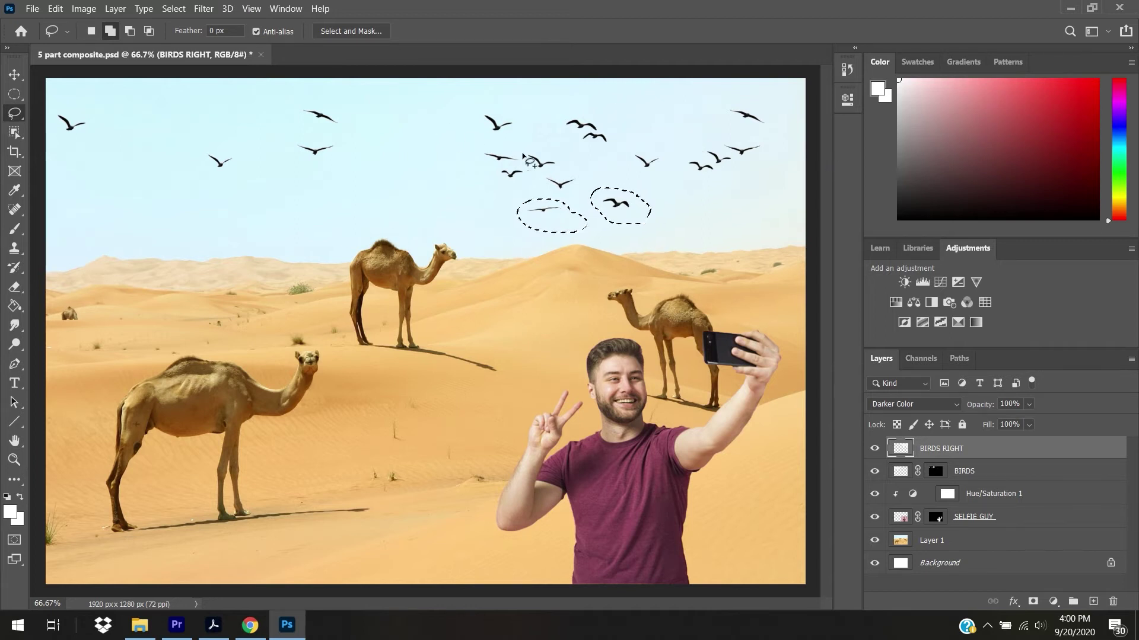
pyautogui.moveTo(525, 179)
pyautogui.mouseDown()
pyautogui.moveTo(497, 173)
pyautogui.moveTo(525, 179)
pyautogui.mouseUp()
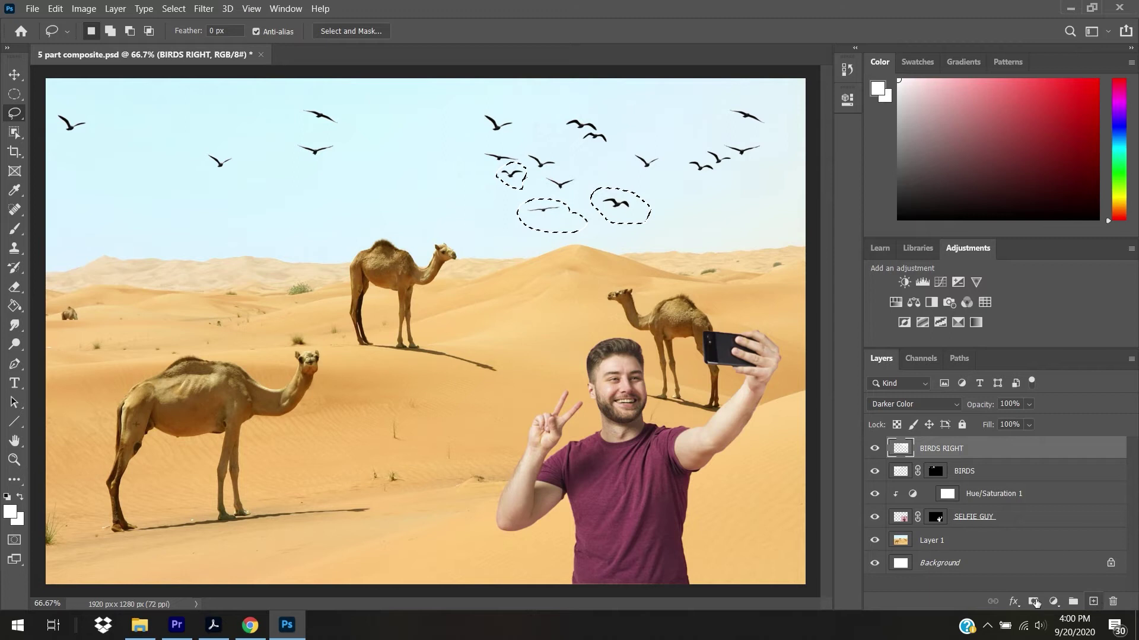
pyautogui.click(1033, 602)
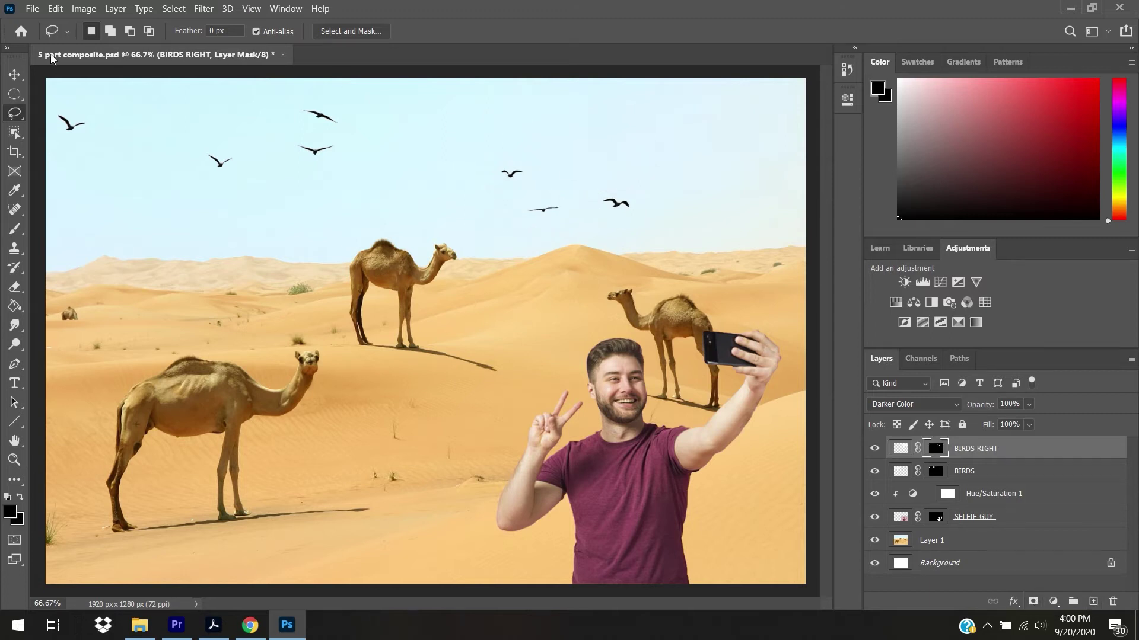
# Step: Move the three BIRDS RIGHT birds up and to the right, and shift the four birds of the BIRDS layer slightly right
pyautogui.click(15, 74)
pyautogui.moveTo(621, 205); pyautogui.dragTo(673, 189)
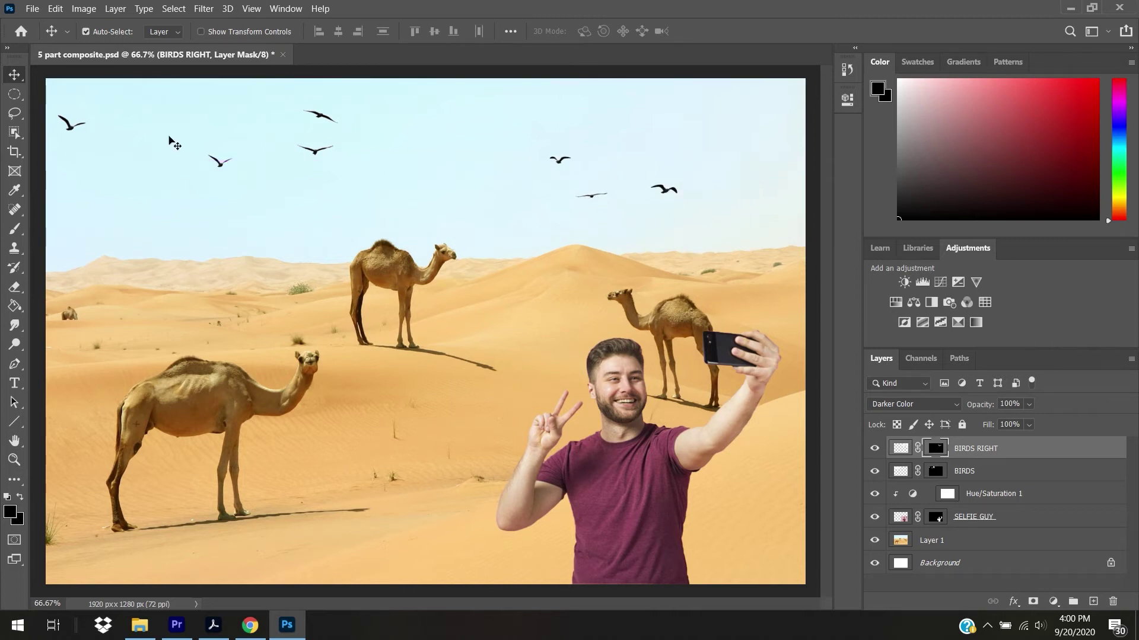
pyautogui.click(983, 475)
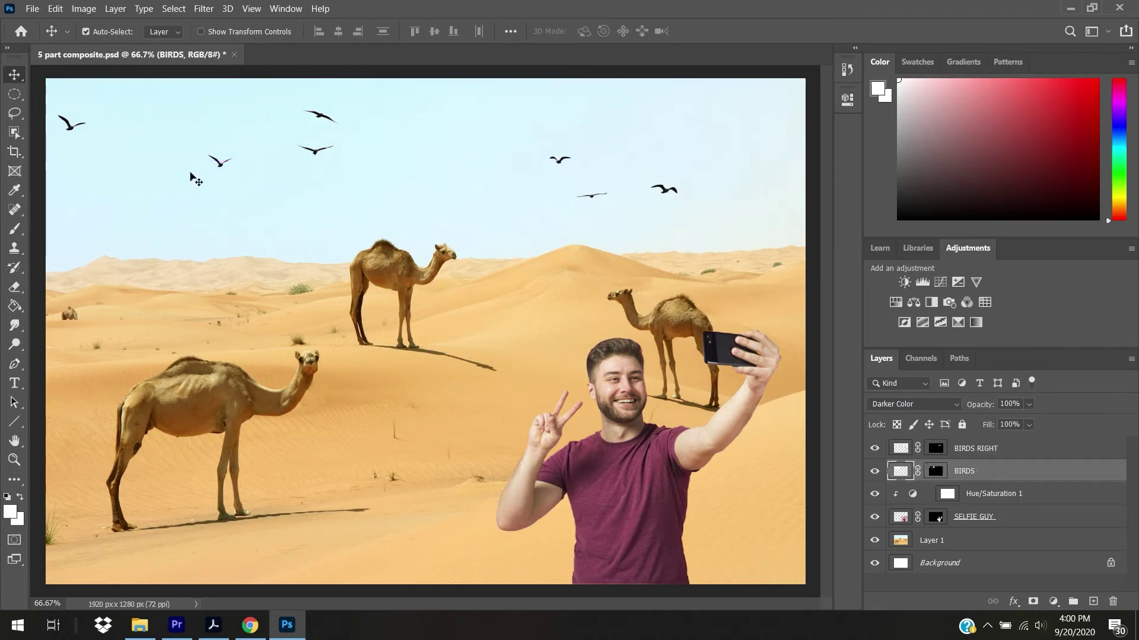
pyautogui.moveTo(218, 163); pyautogui.dragTo(253, 165)
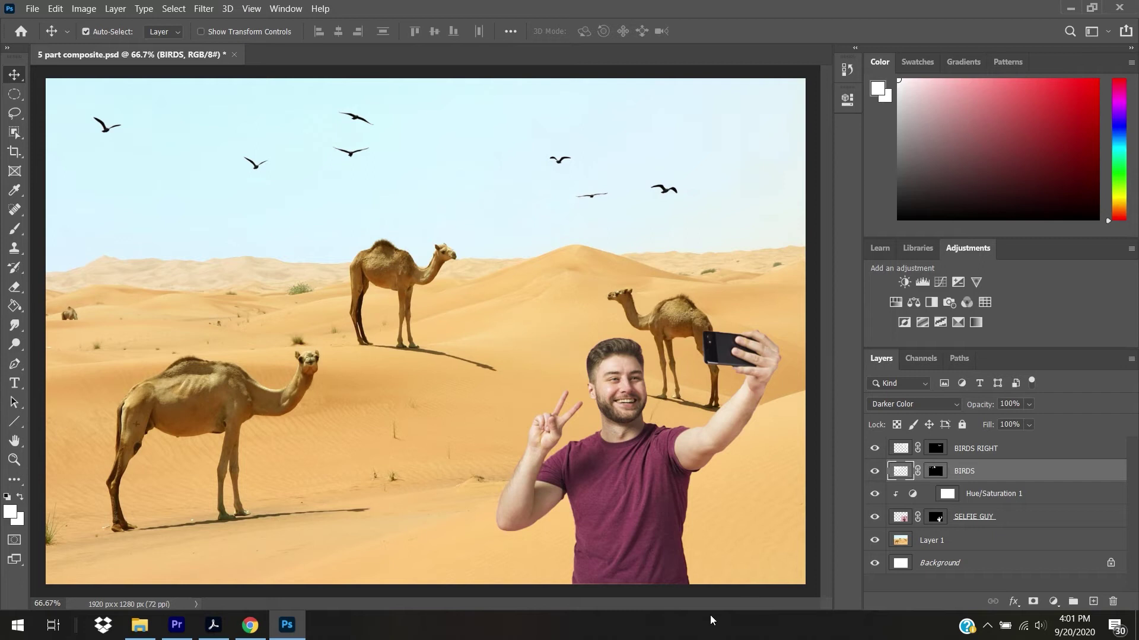
# Step: Add a Levels adjustment layer above BIRDS RIGHT and clip it to that layer
pyautogui.click(1004, 451)
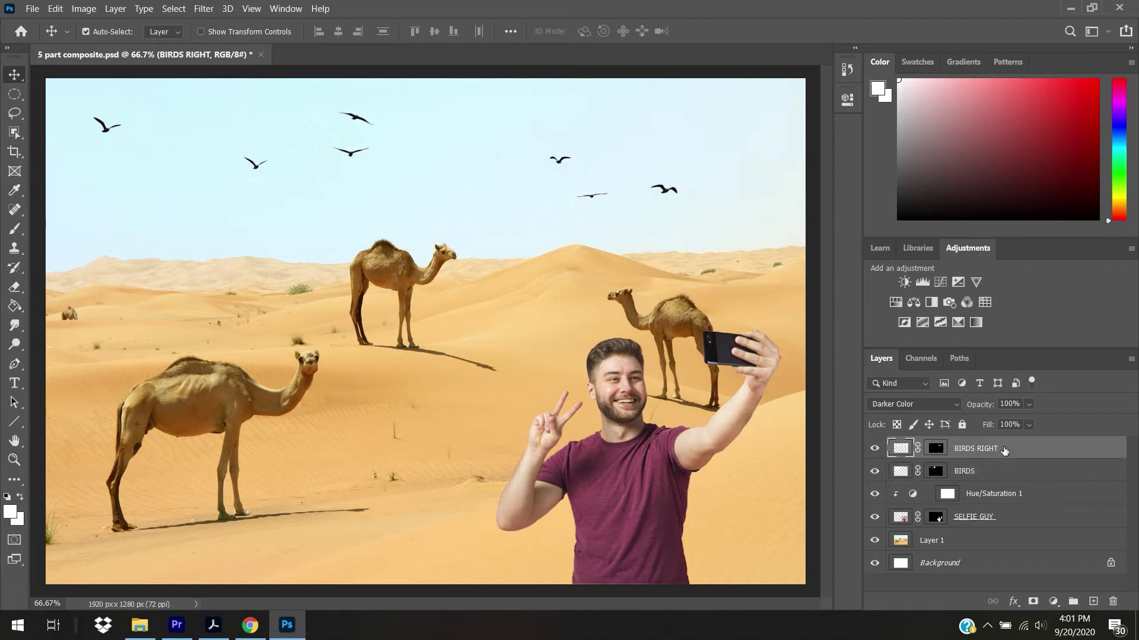
pyautogui.click(922, 283)
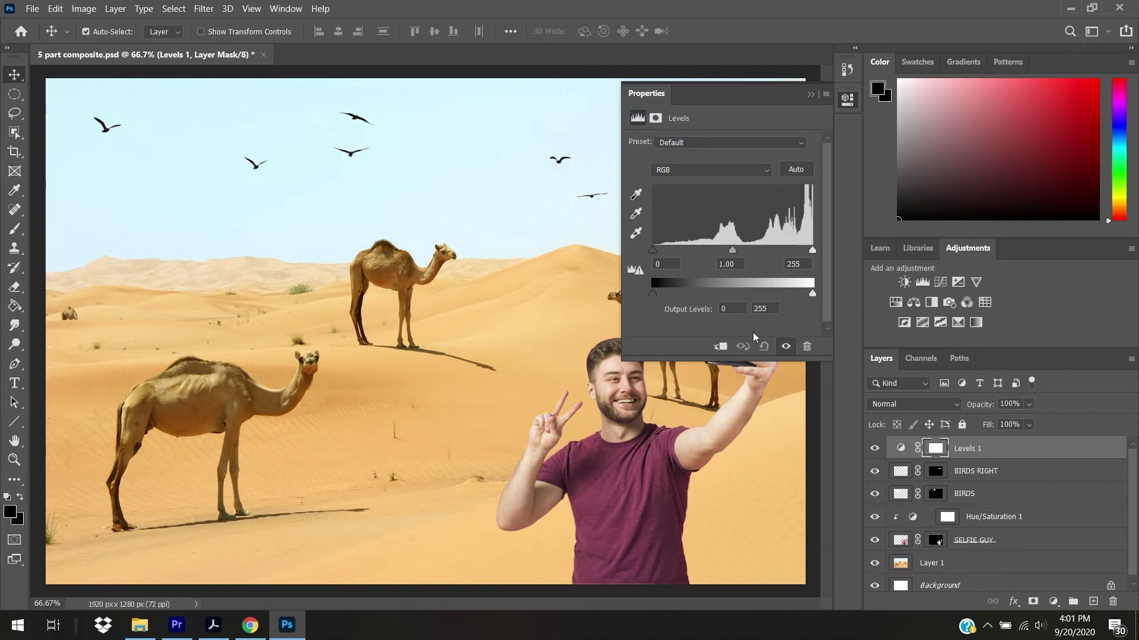
pyautogui.click(721, 346)
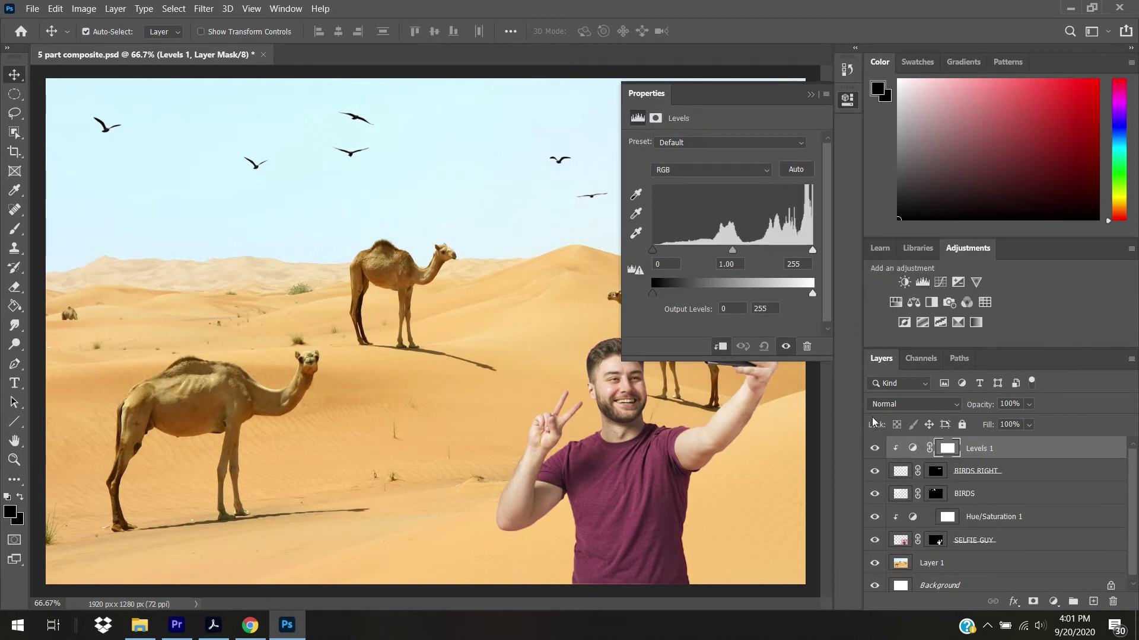
pyautogui.click(721, 348)
pyautogui.click(721, 348)
pyautogui.click(1028, 475)
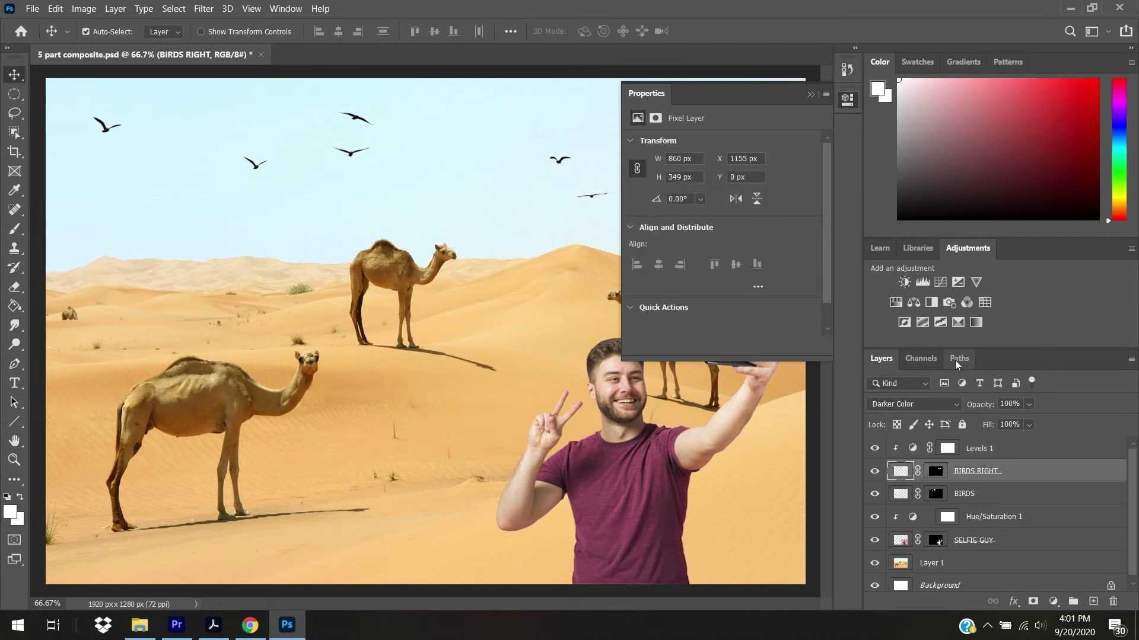
pyautogui.click(1010, 454)
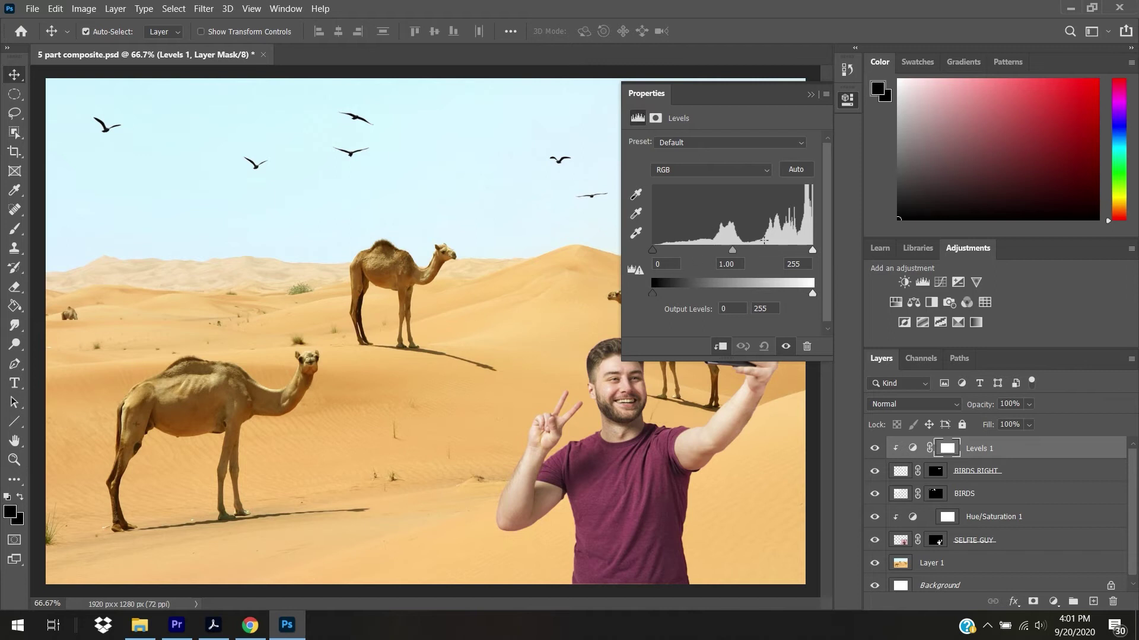
# Step: Lighten the BIRDS RIGHT birds by setting the Levels midtone input to 2.84
pyautogui.moveTo(733, 250); pyautogui.dragTo(675, 250)
pyautogui.click(912, 449)
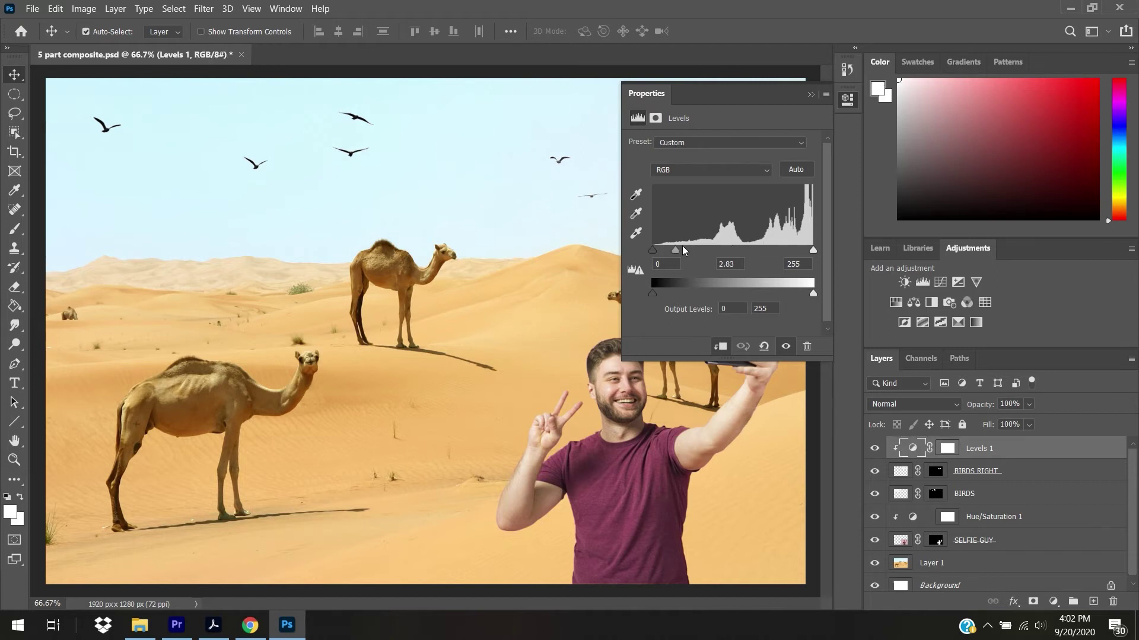
pyautogui.moveTo(706, 97); pyautogui.dragTo(700, 354)
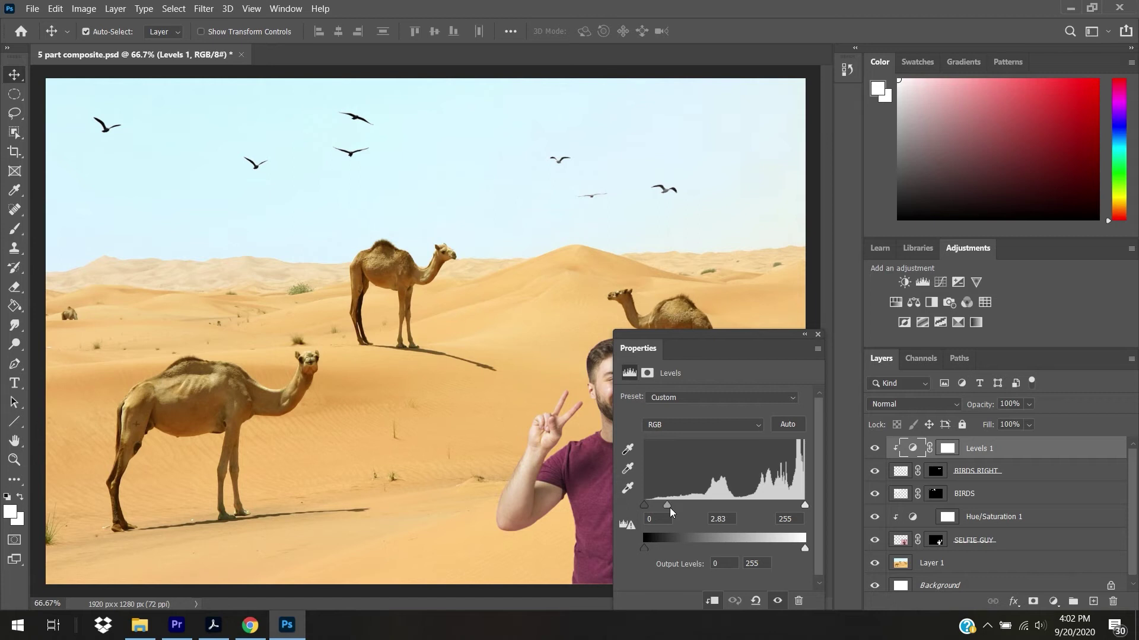
pyautogui.moveTo(670, 507)
pyautogui.mouseDown()
pyautogui.moveTo(682, 509)
pyautogui.moveTo(634, 509)
pyautogui.moveTo(680, 509)
pyautogui.moveTo(655, 507)
pyautogui.moveTo(667, 507)
pyautogui.mouseUp()
pyautogui.click(818, 335)
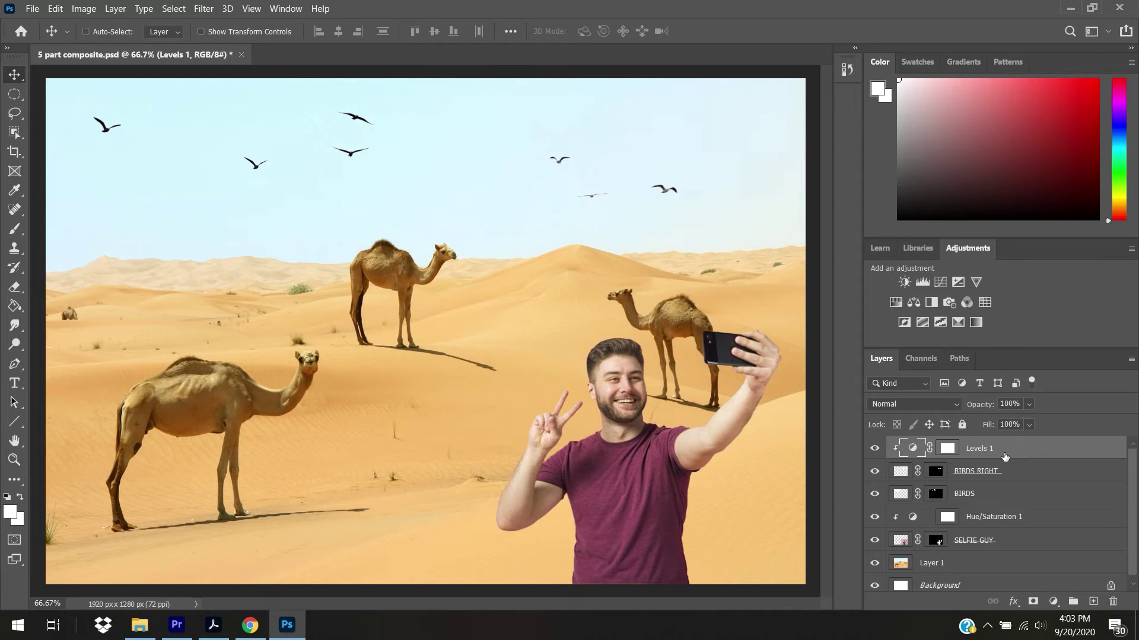
# Step: Duplicate the Levels 1 adjustment, place the copy directly above the BIRDS layer and clip it to that layer
pyautogui.hotkey('ctrl', 'j')
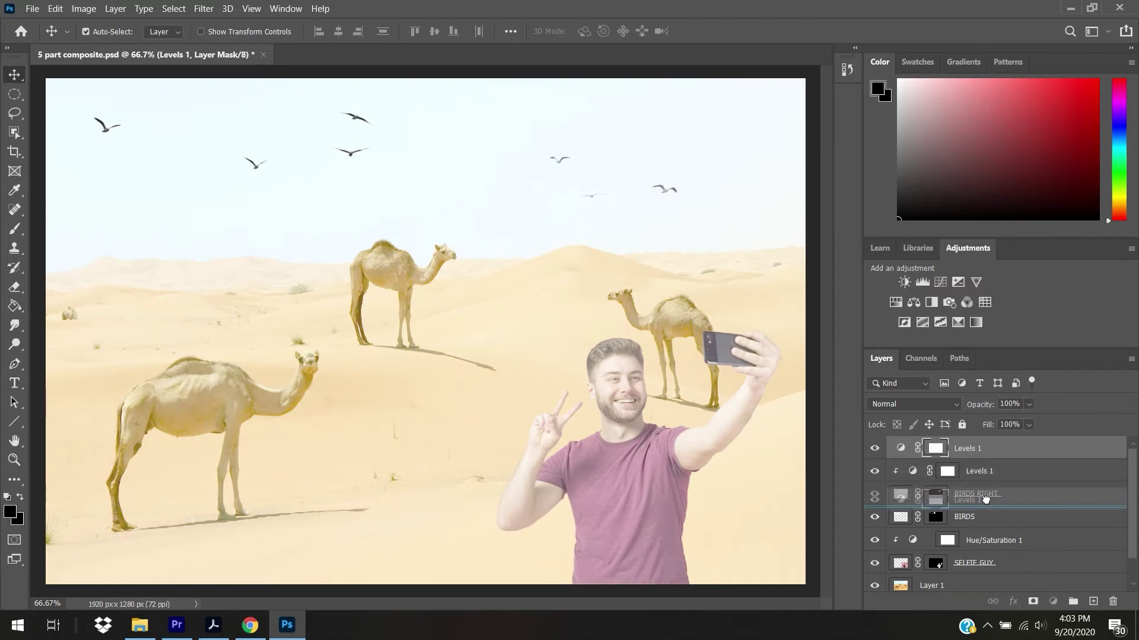
pyautogui.hotkey('ctrl', '[')
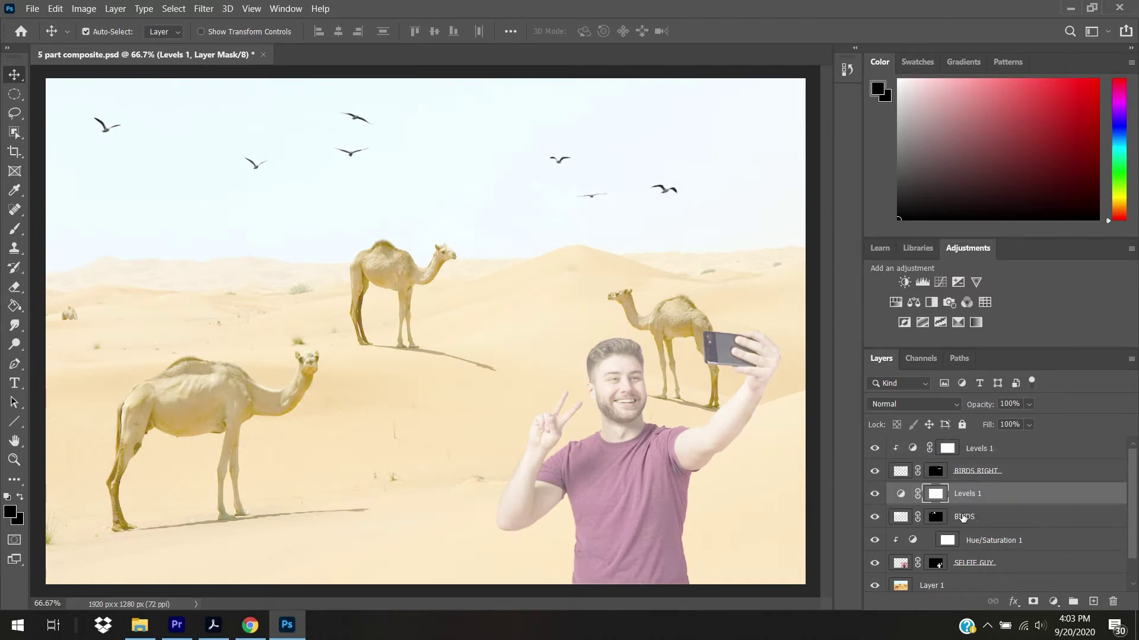
pyautogui.click(900, 494)
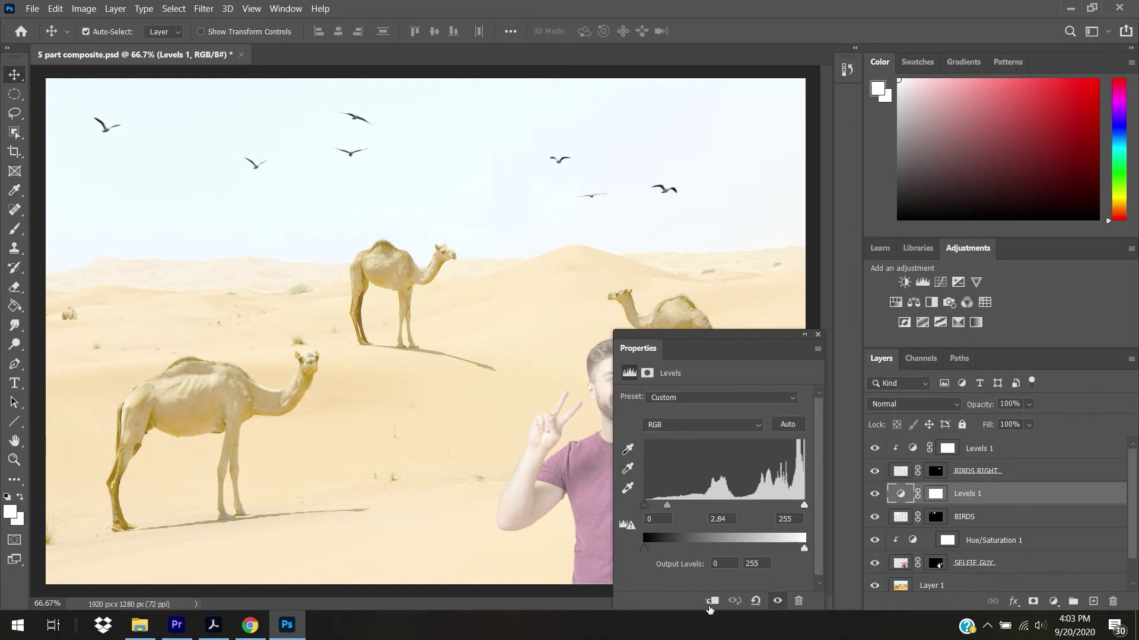
pyautogui.click(713, 600)
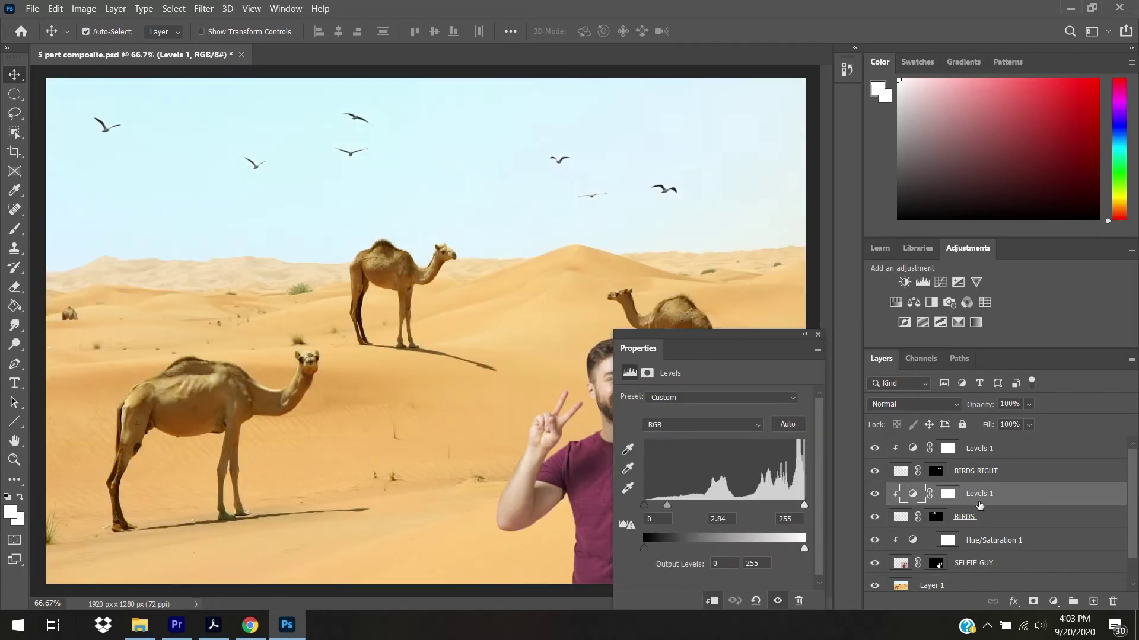
pyautogui.click(977, 522)
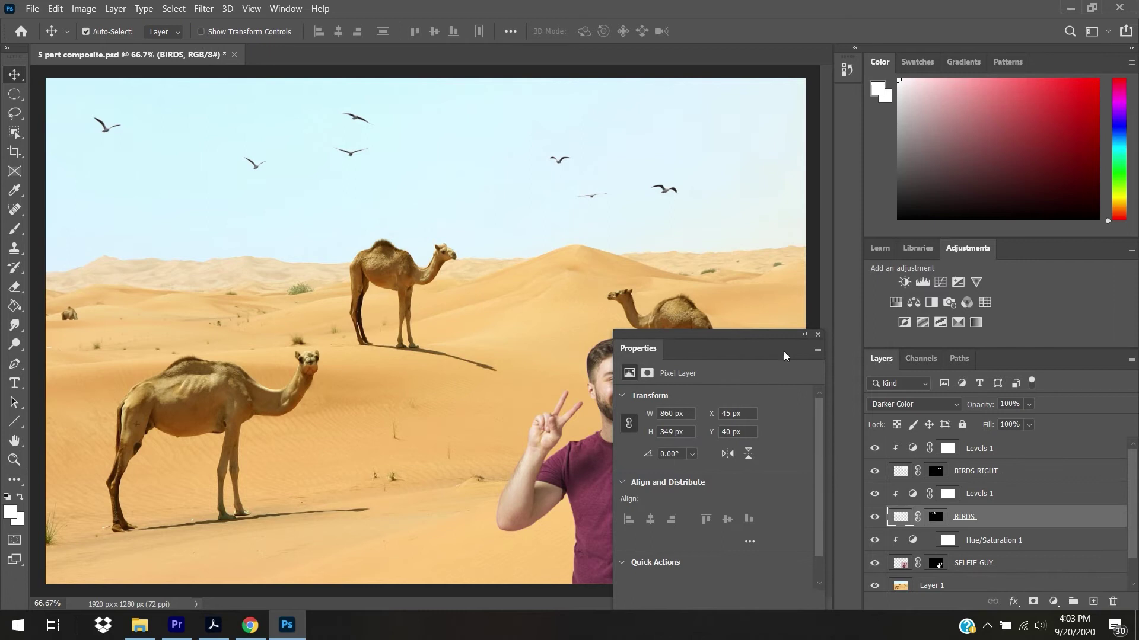
pyautogui.click(817, 334)
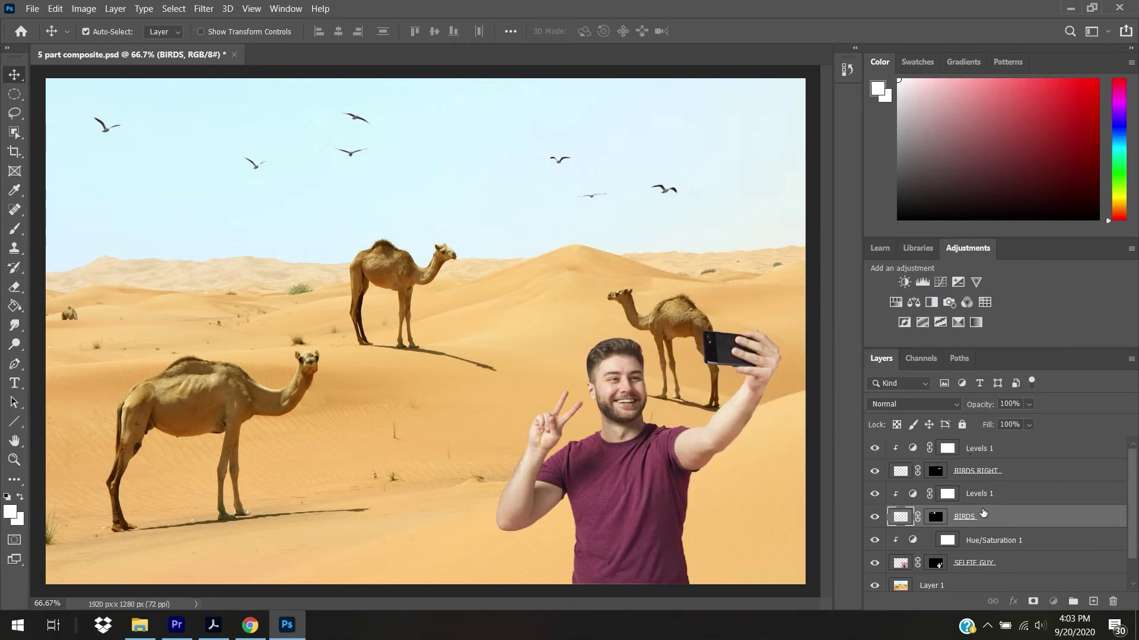
# Step: Rename the BIRDS layer as BIRDS LEFT
pyautogui.click(984, 503)
pyautogui.click(982, 519)
pyautogui.doubleClick(982, 518)
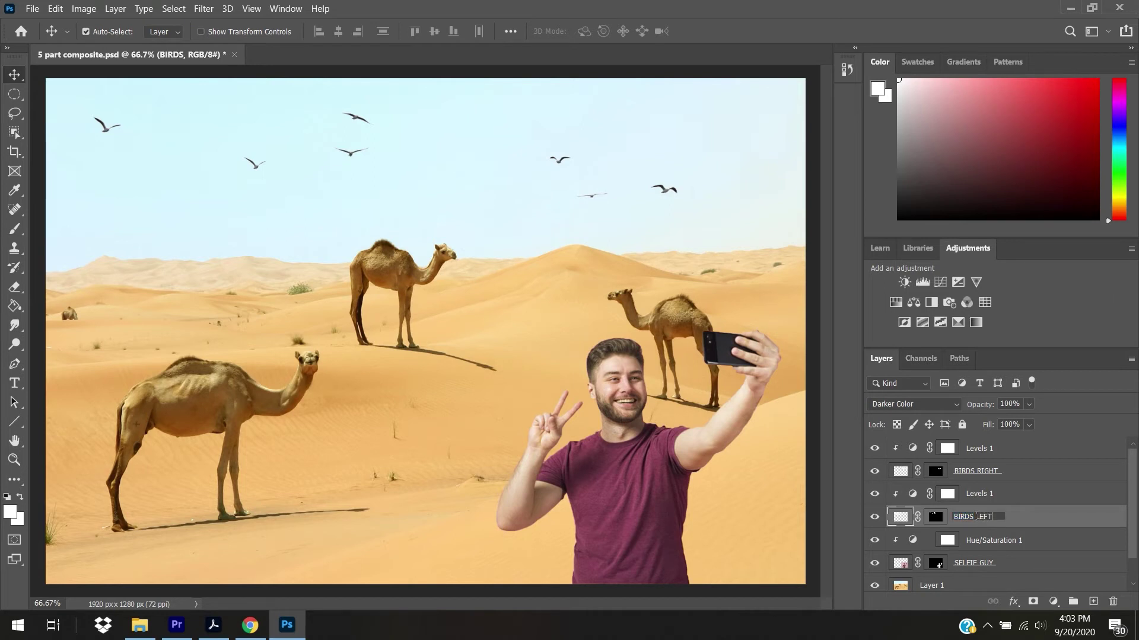
pyautogui.press('Return')
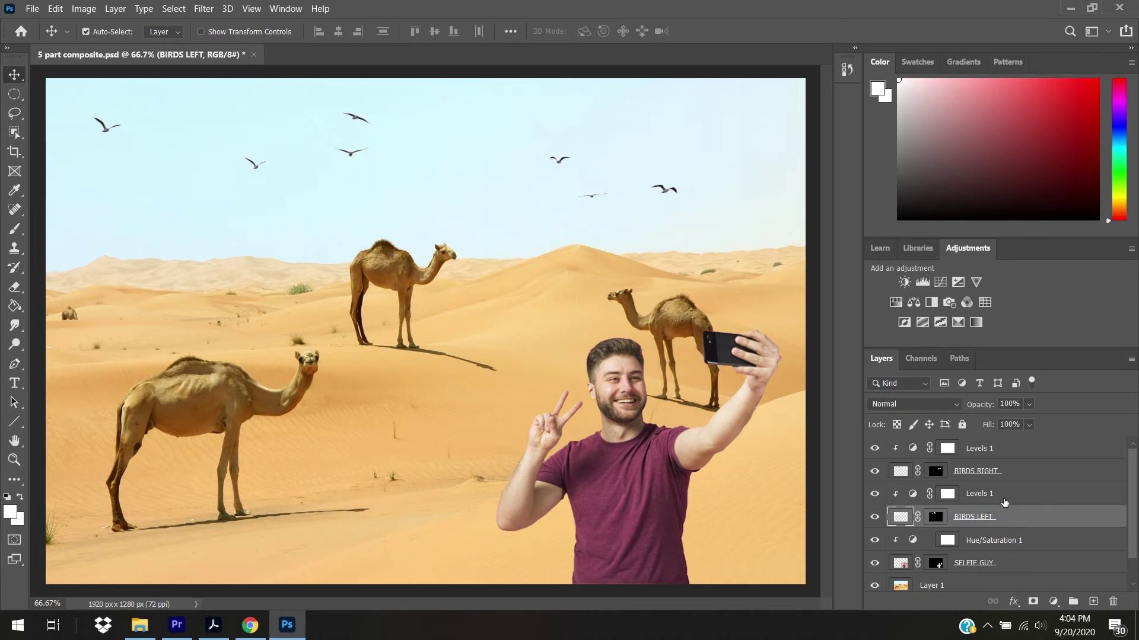
pyautogui.click(1003, 502)
pyautogui.click(1002, 524)
pyautogui.click(994, 450)
pyautogui.click(1014, 475)
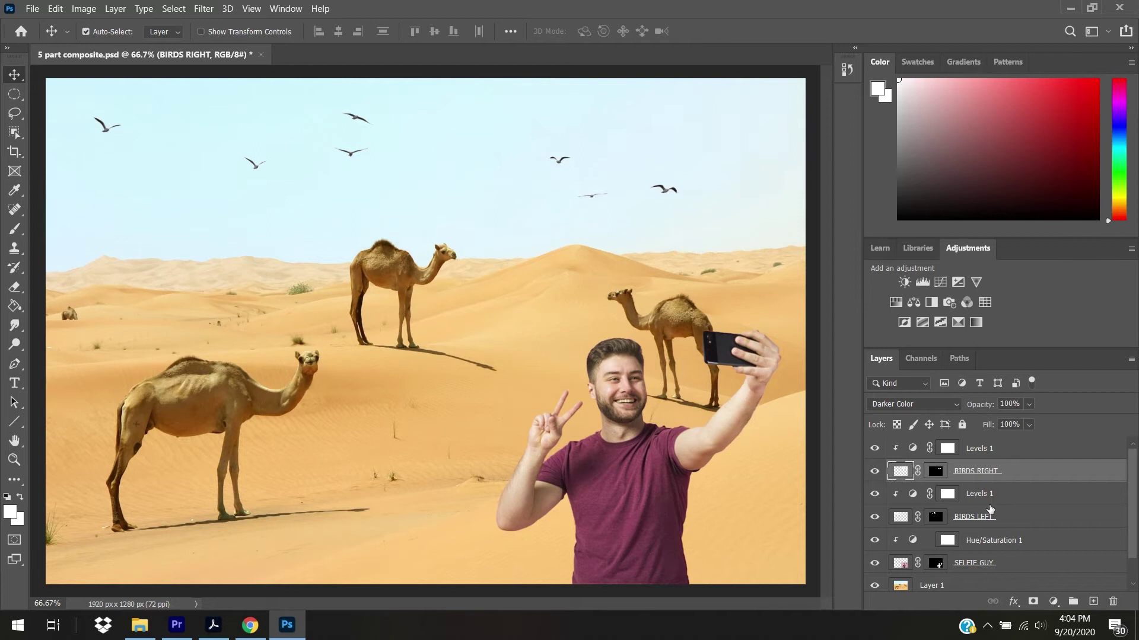
# Step: Adjust the midtone input of the Levels layer clipped to BIRDS LEFT to lighten those birds slightly more
pyautogui.click(1029, 500)
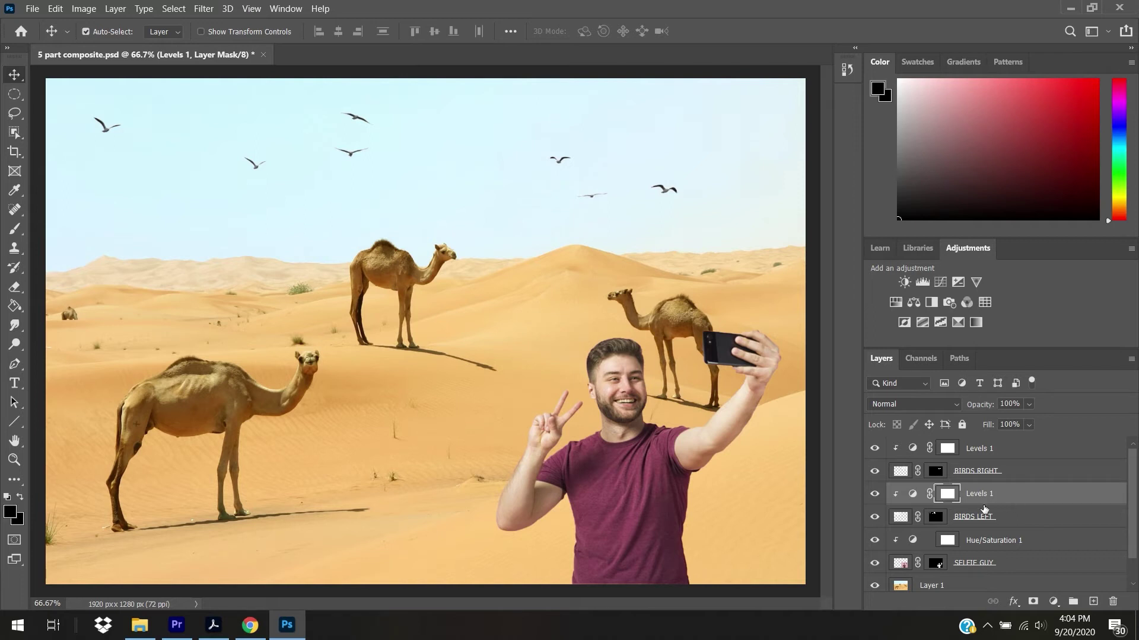
pyautogui.click(913, 496)
pyautogui.doubleClick(918, 496)
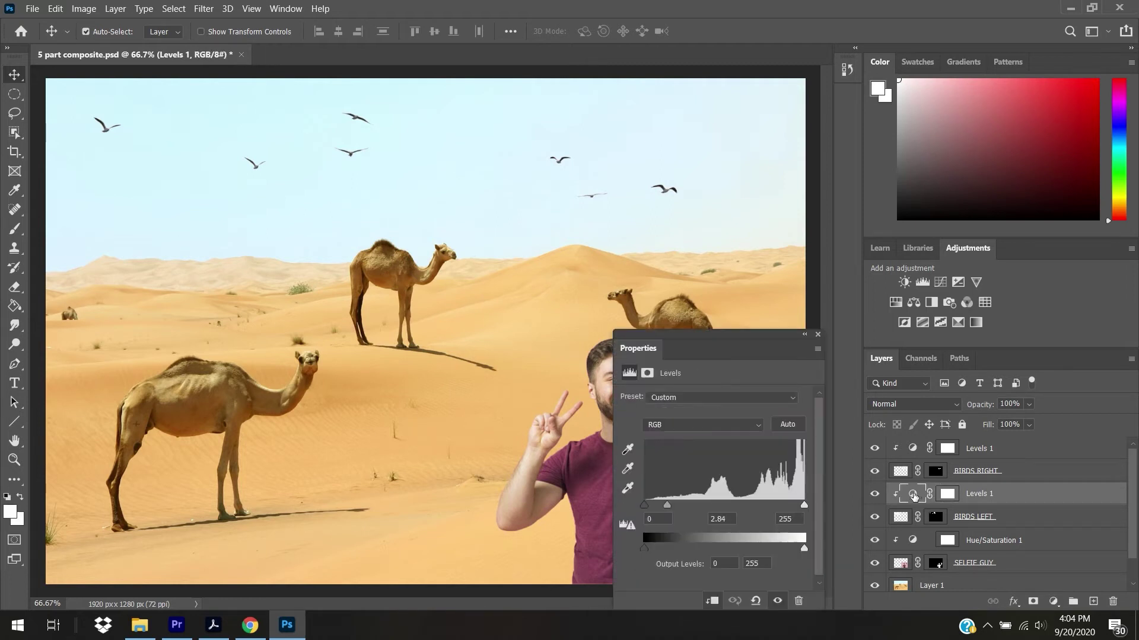
pyautogui.moveTo(667, 505)
pyautogui.mouseDown()
pyautogui.moveTo(650, 505)
pyautogui.moveTo(662, 505)
pyautogui.mouseUp()
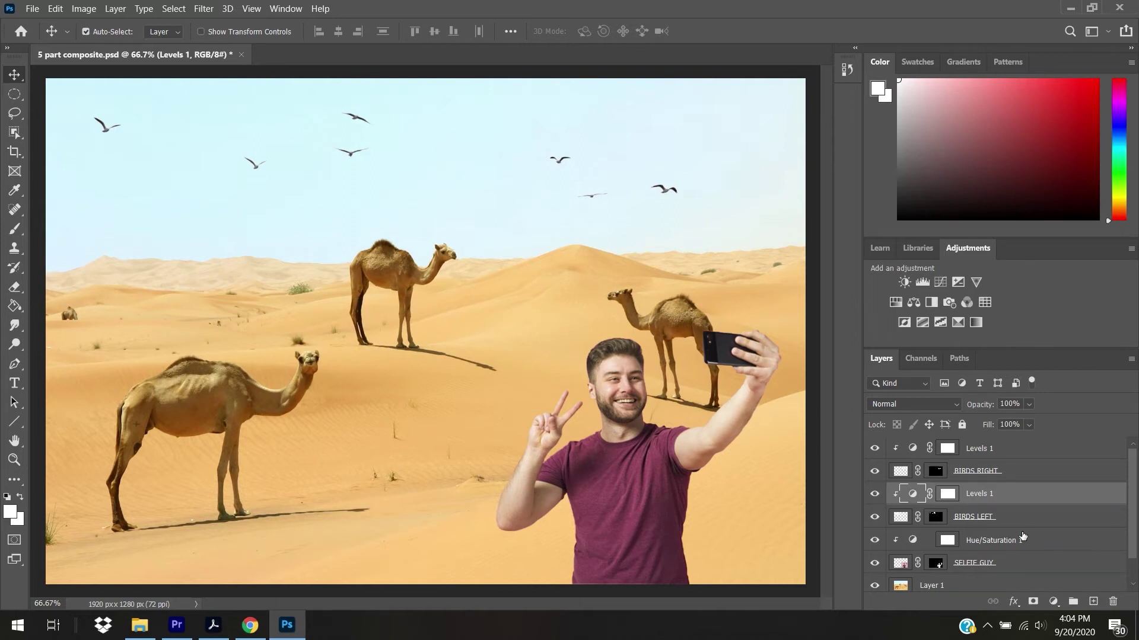
# Step: Switch to Chrome and search Google Images for cactus
pyautogui.click(250, 625)
pyautogui.scroll(8, 232, 380)
pyautogui.moveTo(191, 84); pyautogui.dragTo(2, 111)
pyautogui.write('cactus')
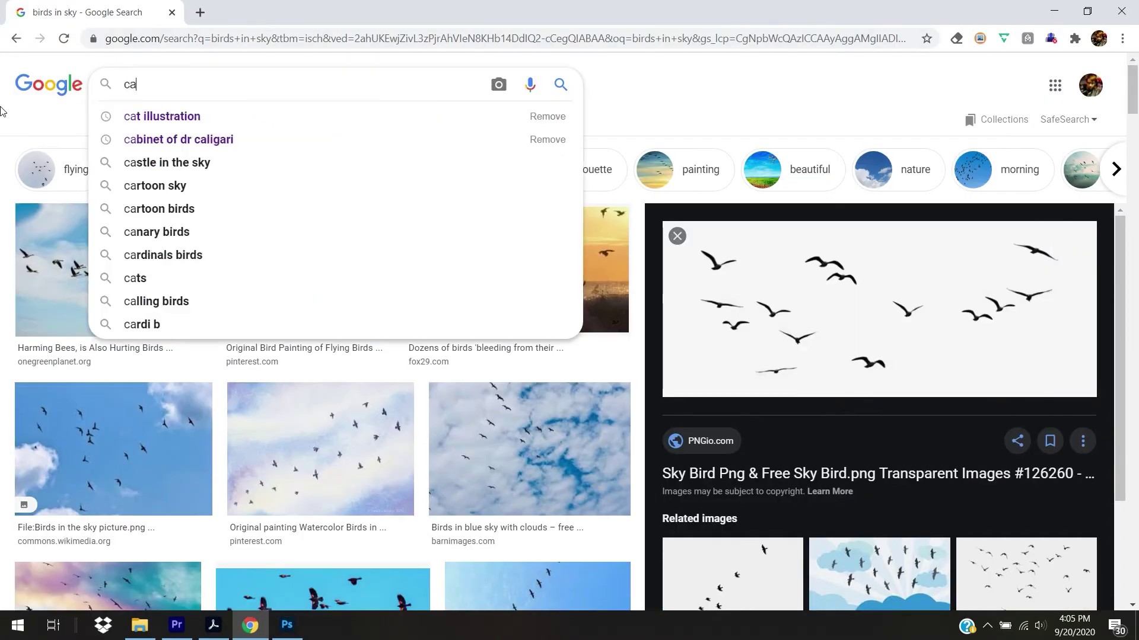
pyautogui.press('Return')
# Step: Browse the cactus results, open the QVC.com picture of the 4' Faux Cactus Plant in Pot and copy the image
pyautogui.moveTo(1134, 130); pyautogui.dragTo(1138, 638)
pyautogui.moveTo(1133, 358); pyautogui.dragTo(1135, 87)
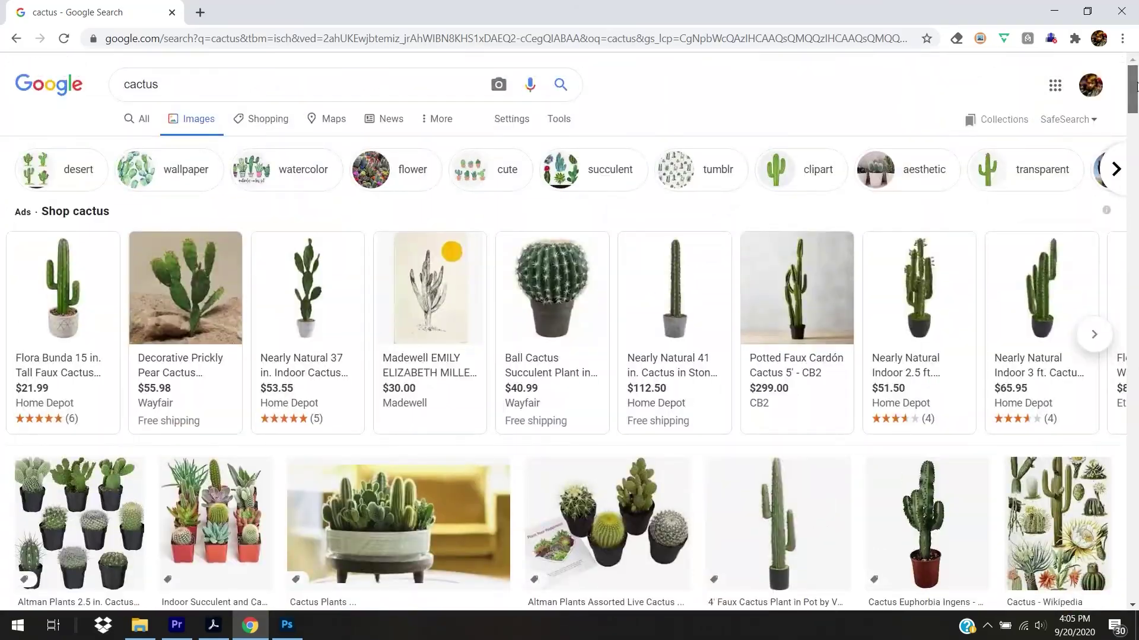
pyautogui.click(183, 294)
pyautogui.click(349, 13)
pyautogui.scroll(-6, 1137, 193)
pyautogui.click(808, 168)
pyautogui.rightClick(962, 190)
pyautogui.click(943, 339)
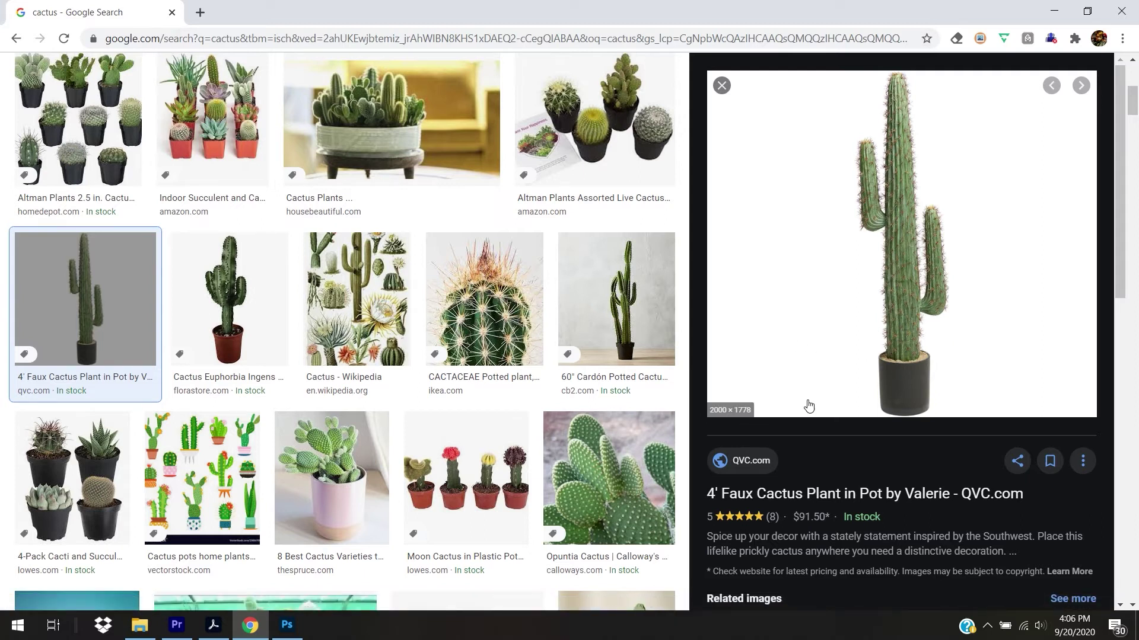
# Step: Switch to Photoshop, paste the cactus picture as the top layer, and scale it to 44.33% over the left half of the scene
pyautogui.click(287, 624)
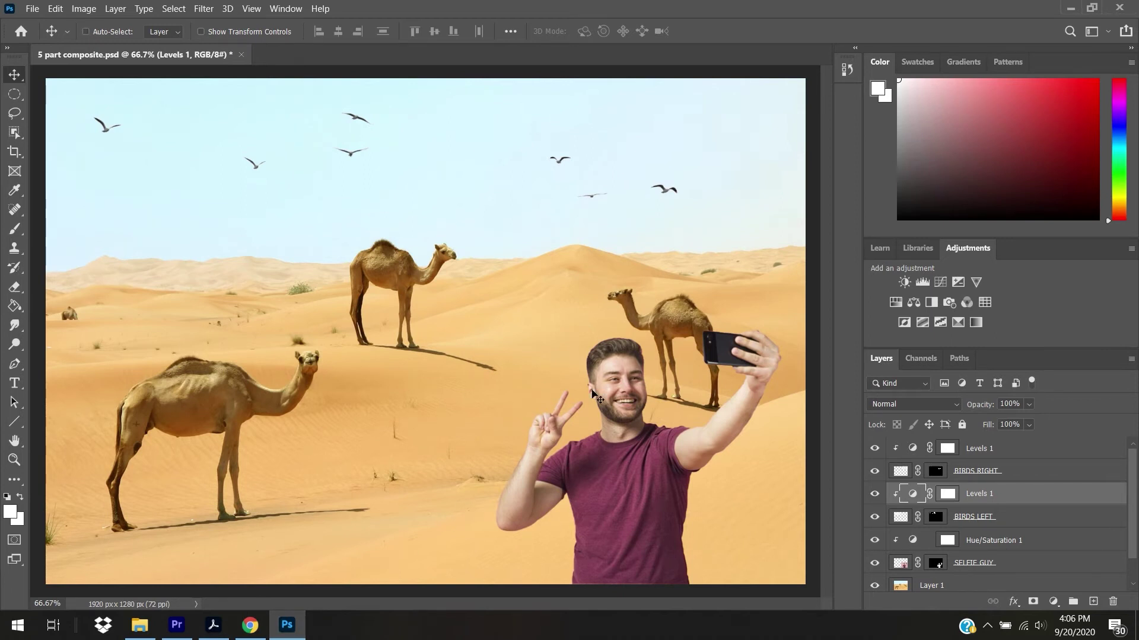
pyautogui.hotkey('ctrl', 'v')
pyautogui.hotkey('ctrl', 't')
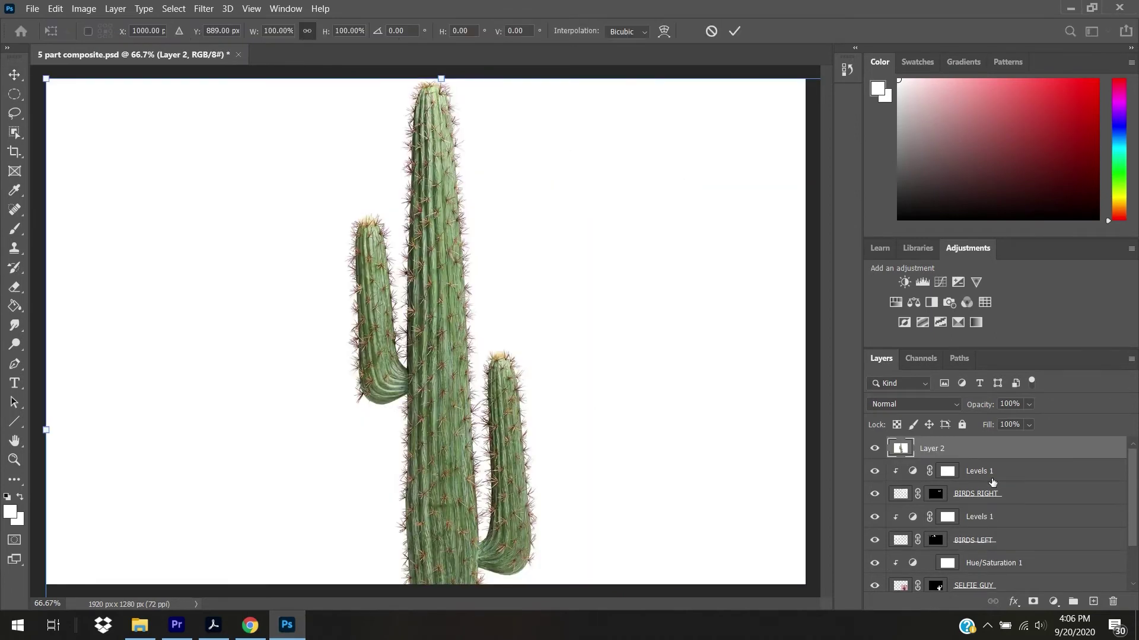
pyautogui.moveTo(49, 82); pyautogui.dragTo(429, 354)
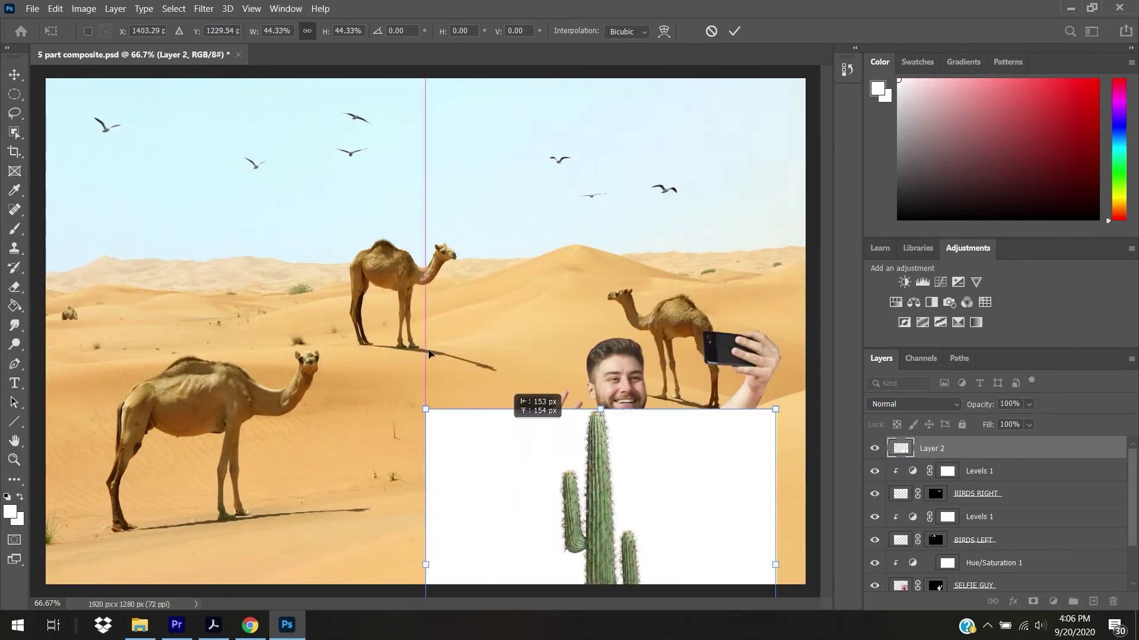
pyautogui.moveTo(534, 475); pyautogui.dragTo(298, 268)
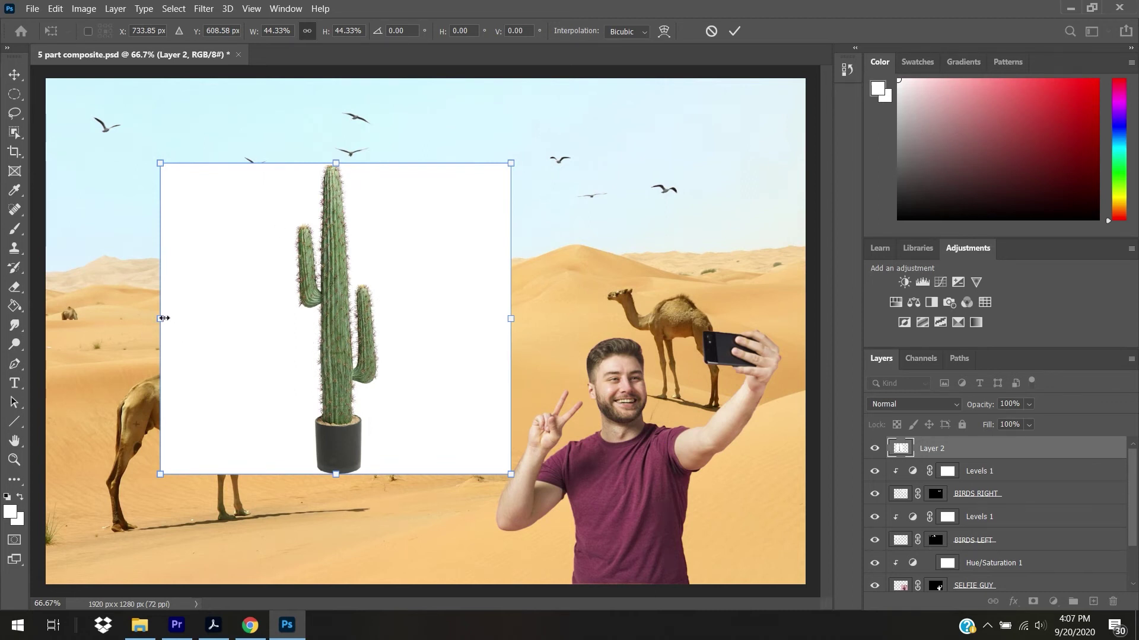
# Step: Mirror the pasted cactus picture horizontally and reposition it over the left half of the desert scene
pyautogui.moveTo(160, 319); pyautogui.dragTo(901, 348)
pyautogui.moveTo(707, 350); pyautogui.dragTo(432, 421)
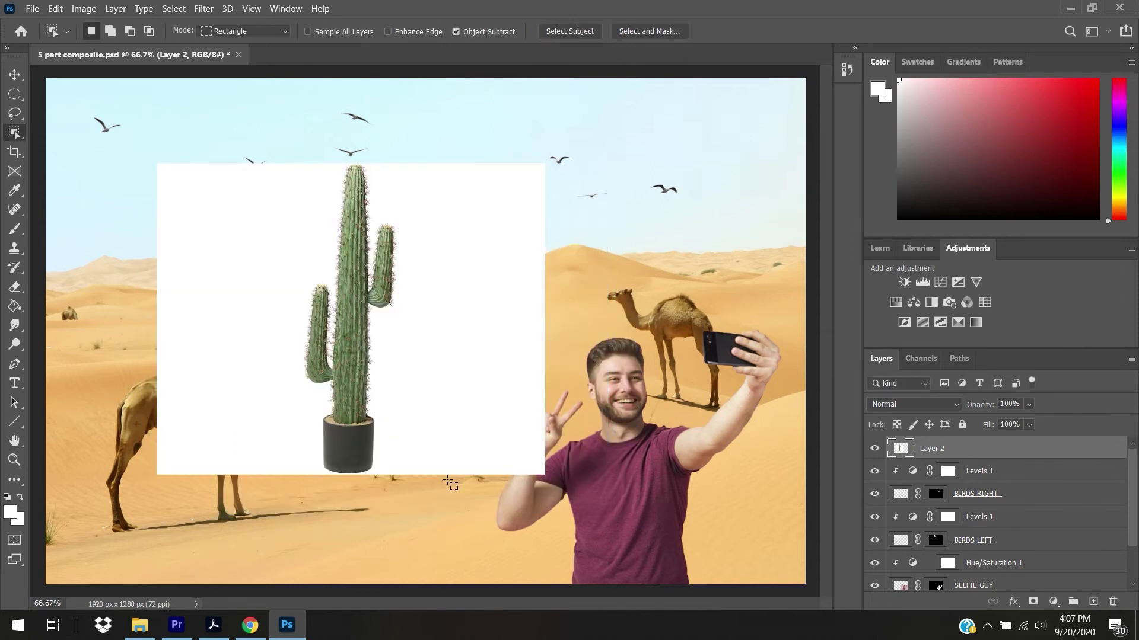
pyautogui.click(14, 76)
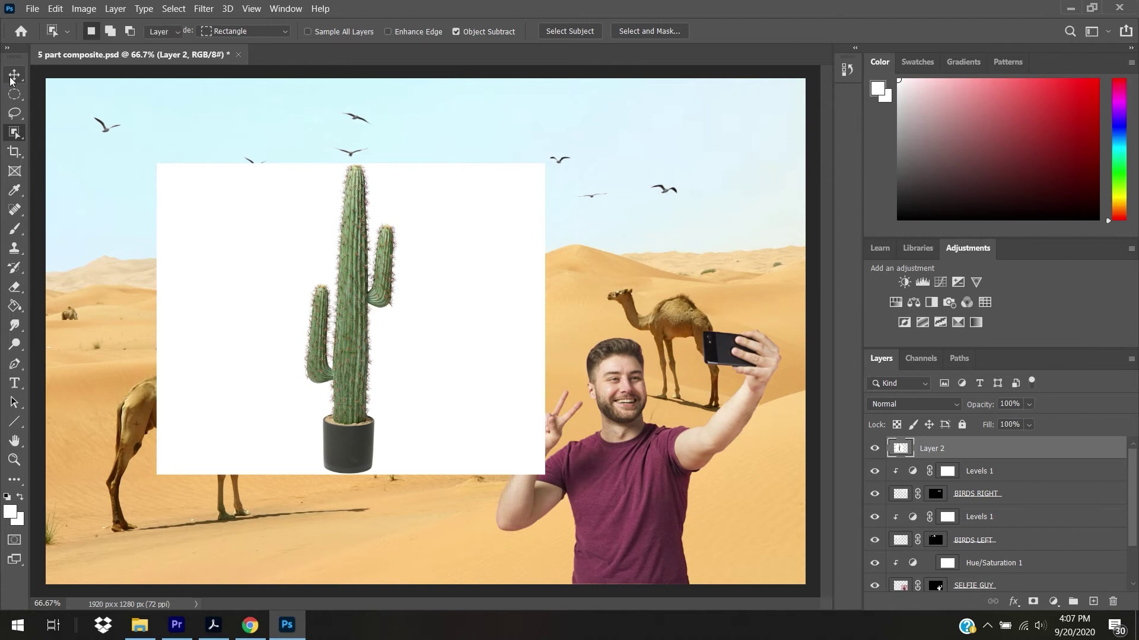
pyautogui.moveTo(320, 325); pyautogui.dragTo(292, 337)
# Step: Set the cactus layer's blend mode to Darker Color and move the cactus to the left edge of the scene
pyautogui.click(935, 404)
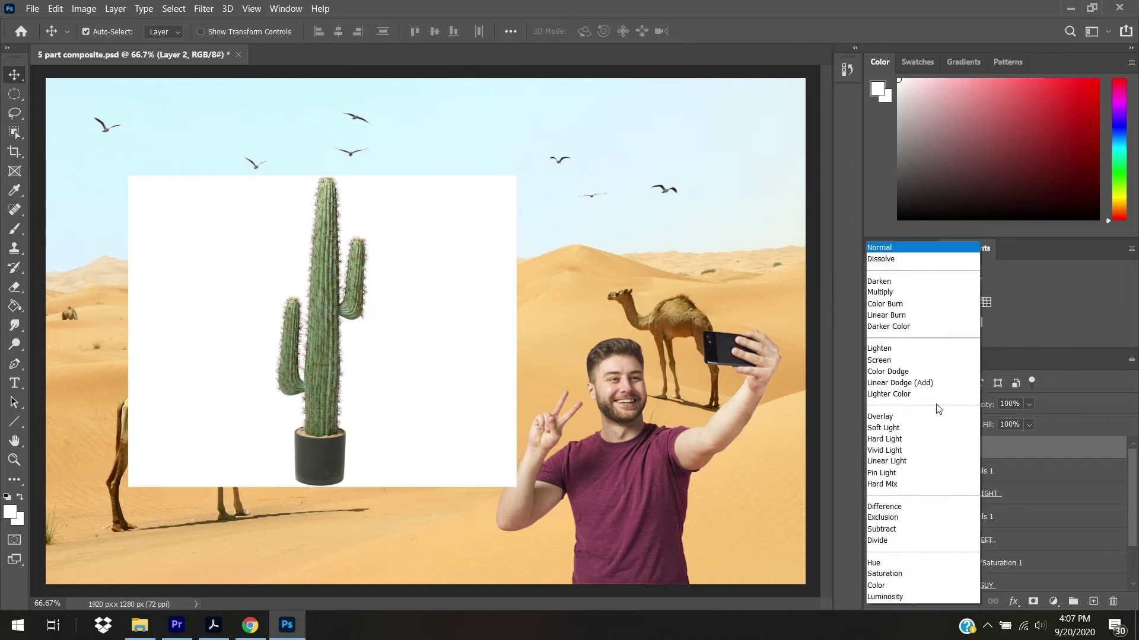
pyautogui.click(913, 326)
pyautogui.moveTo(317, 317); pyautogui.dragTo(130, 238)
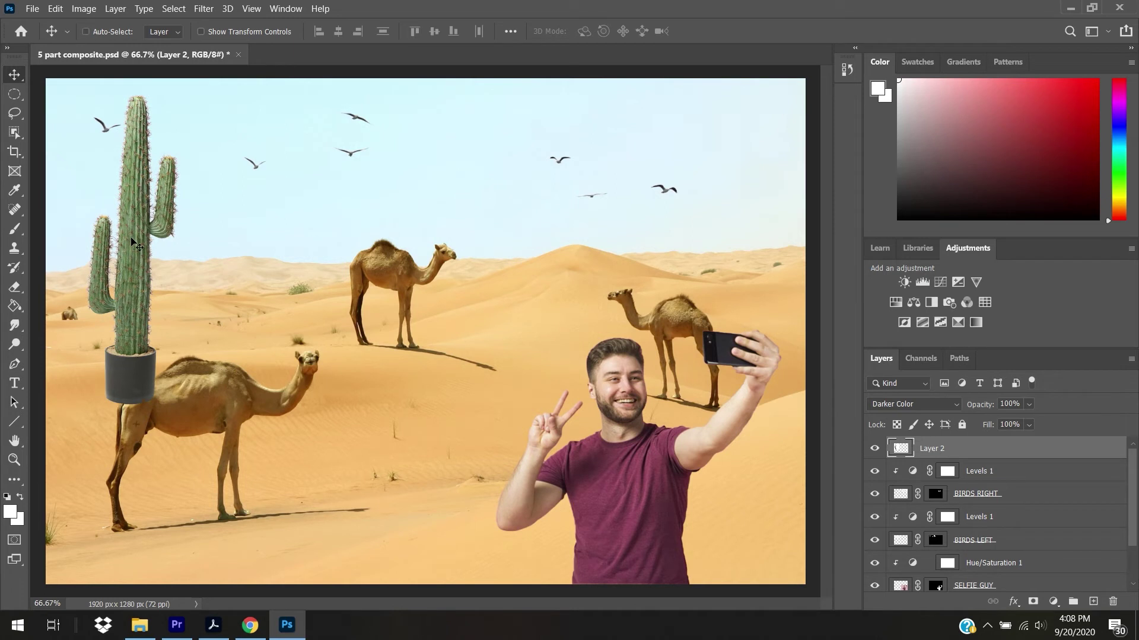
# Step: Scale the cactus down to a distant size and place it on the dunes just behind the left camel's back
pyautogui.hotkey('ctrl', 't')
pyautogui.moveTo(327, 95); pyautogui.dragTo(175, 313)
pyautogui.moveTo(84, 363); pyautogui.dragTo(191, 340)
pyautogui.moveTo(234, 233); pyautogui.dragTo(193, 266)
pyautogui.moveTo(119, 347); pyautogui.dragTo(240, 322)
pyautogui.moveTo(315, 242); pyautogui.dragTo(272, 278)
pyautogui.moveTo(217, 325); pyautogui.dragTo(203, 297)
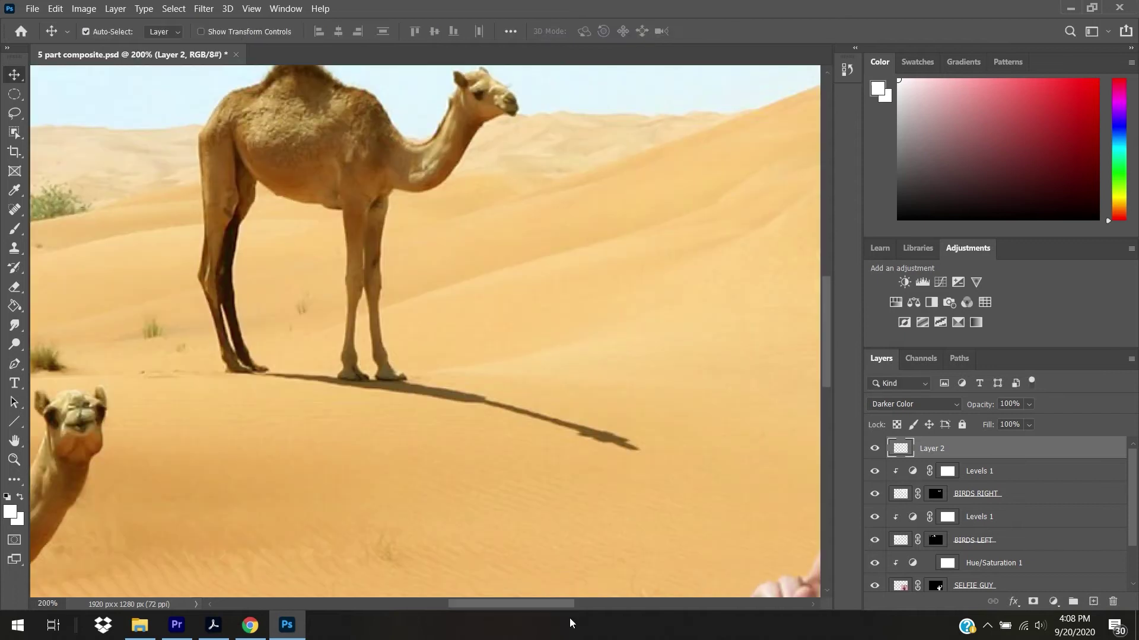
pyautogui.moveTo(548, 607); pyautogui.dragTo(441, 602)
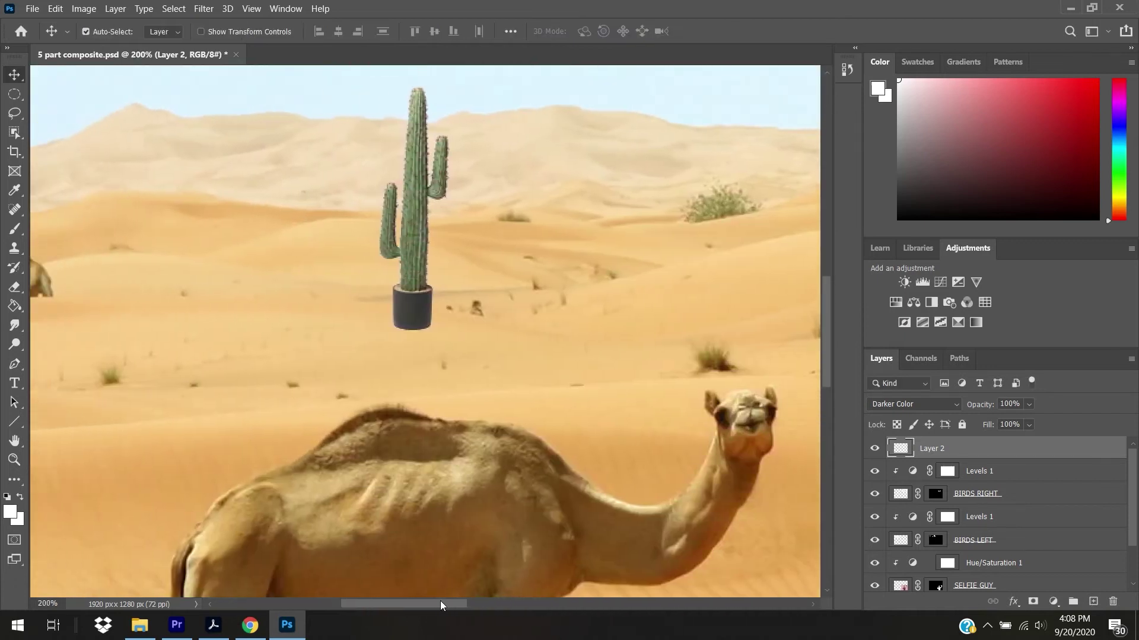
pyautogui.moveTo(828, 356); pyautogui.dragTo(826, 334)
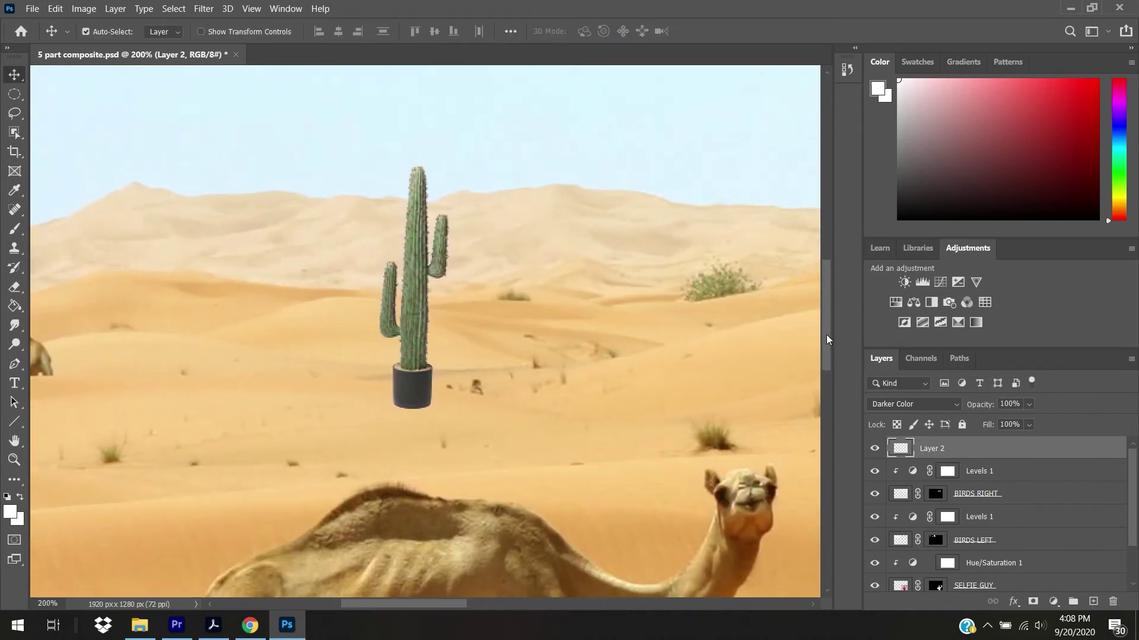
pyautogui.moveTo(418, 296); pyautogui.dragTo(417, 318)
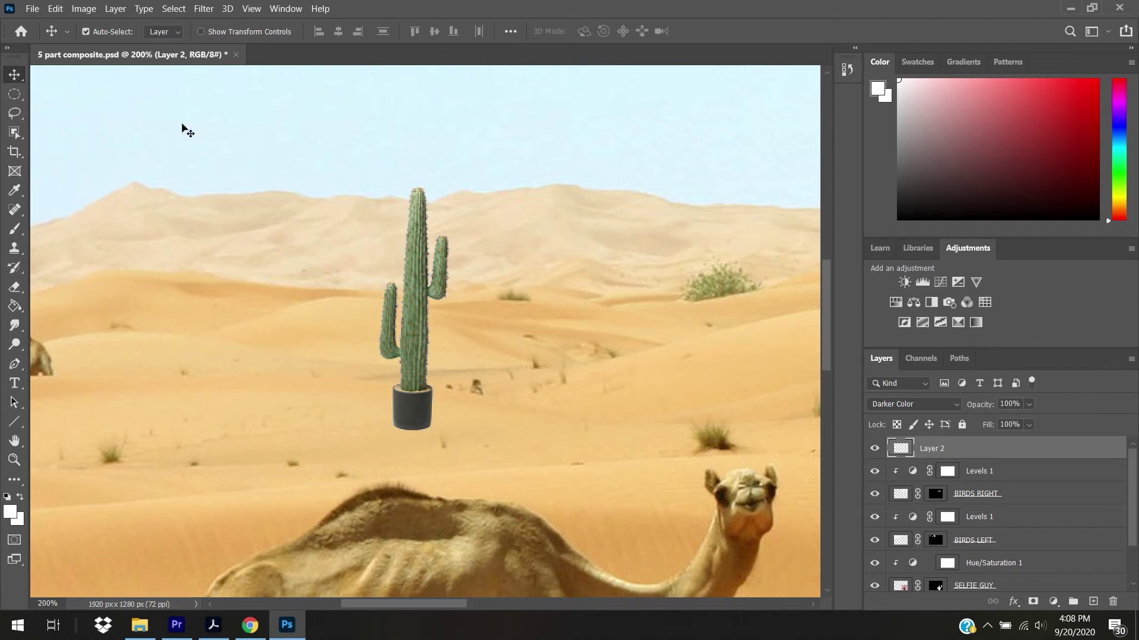
# Step: Select the cactus pot with the Object Selection tool and hide it with an inverted layer mask
pyautogui.click(16, 133)
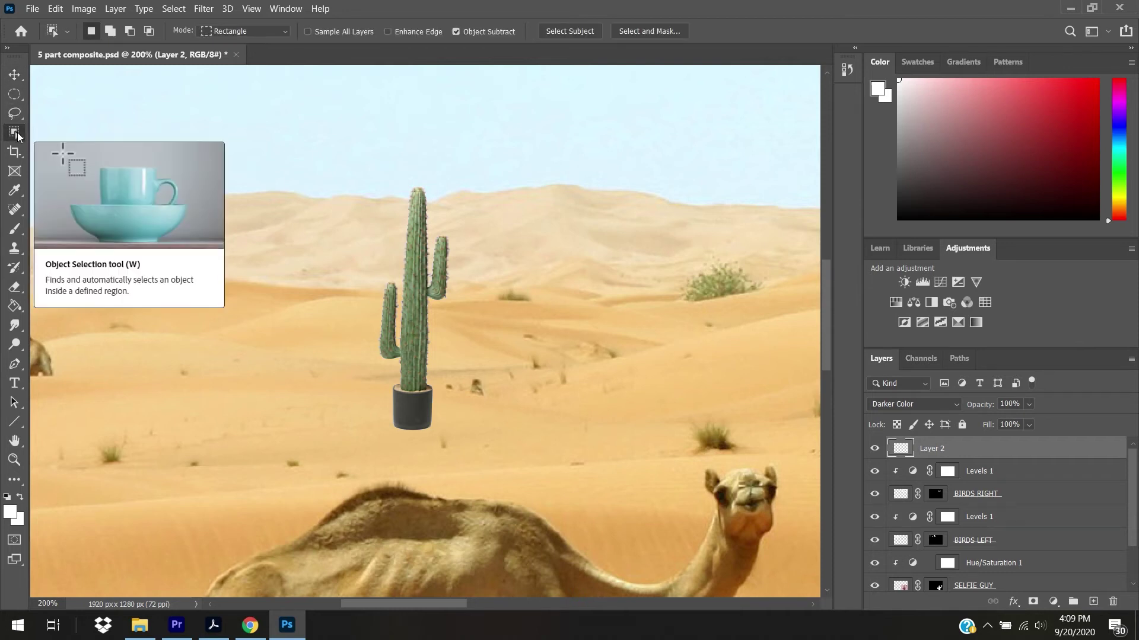
pyautogui.moveTo(430, 429); pyautogui.dragTo(373, 382)
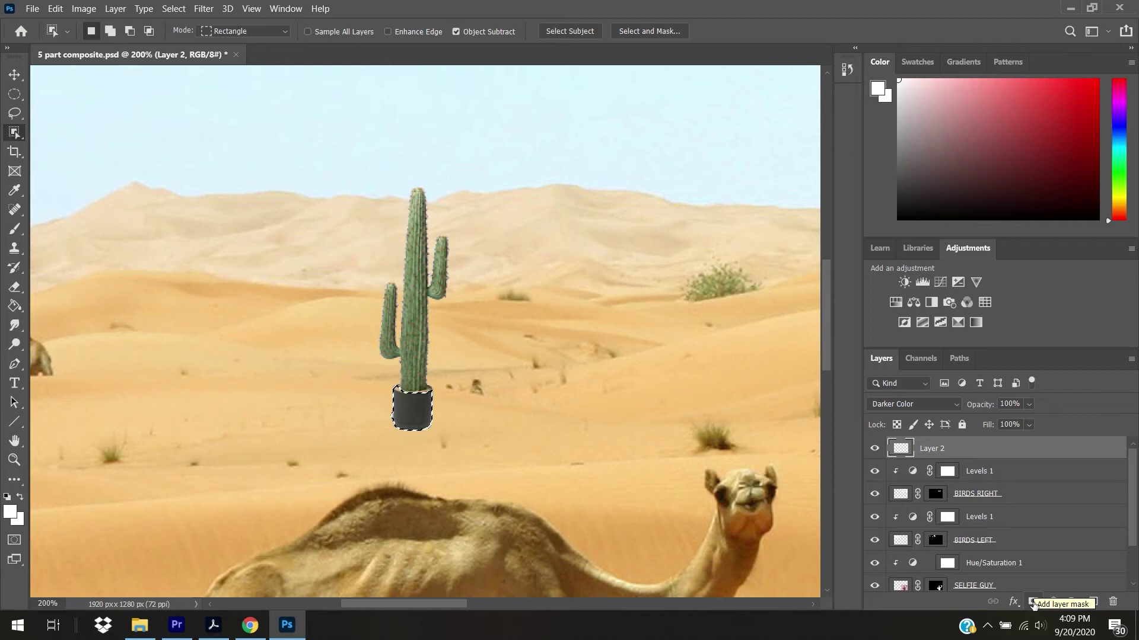
pyautogui.click(1032, 602)
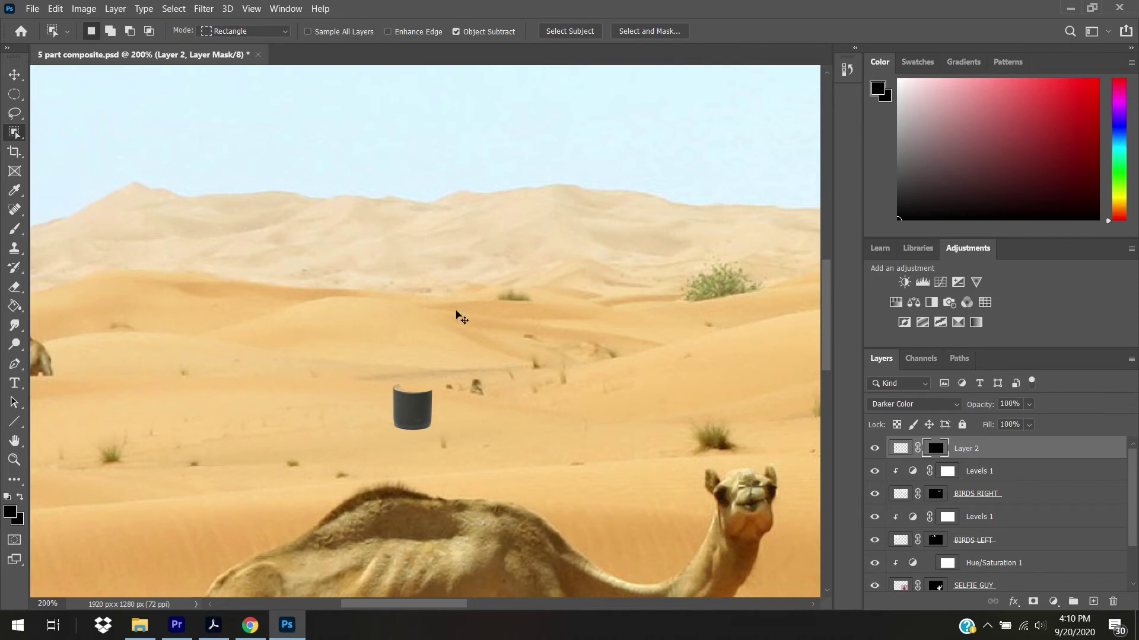
pyautogui.hotkey('ctrl', 'i')
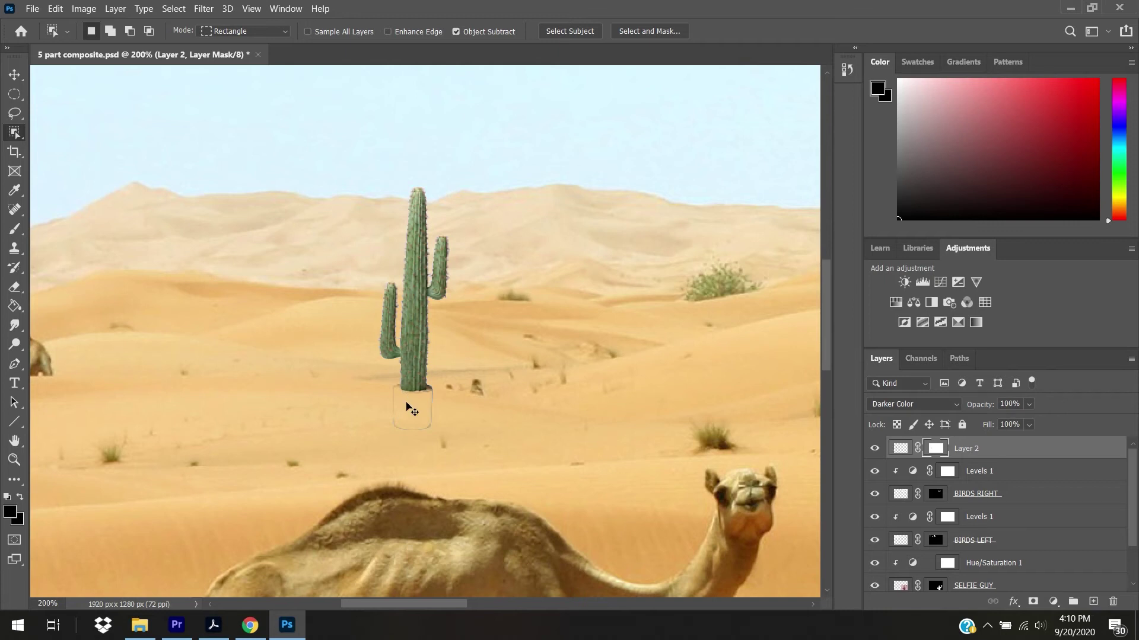
# Step: Paint black on the cactus layer's mask with size 35 and 15 brushes to erase the pot's leftover outline and rim
pyautogui.scroll(3, 406, 404)
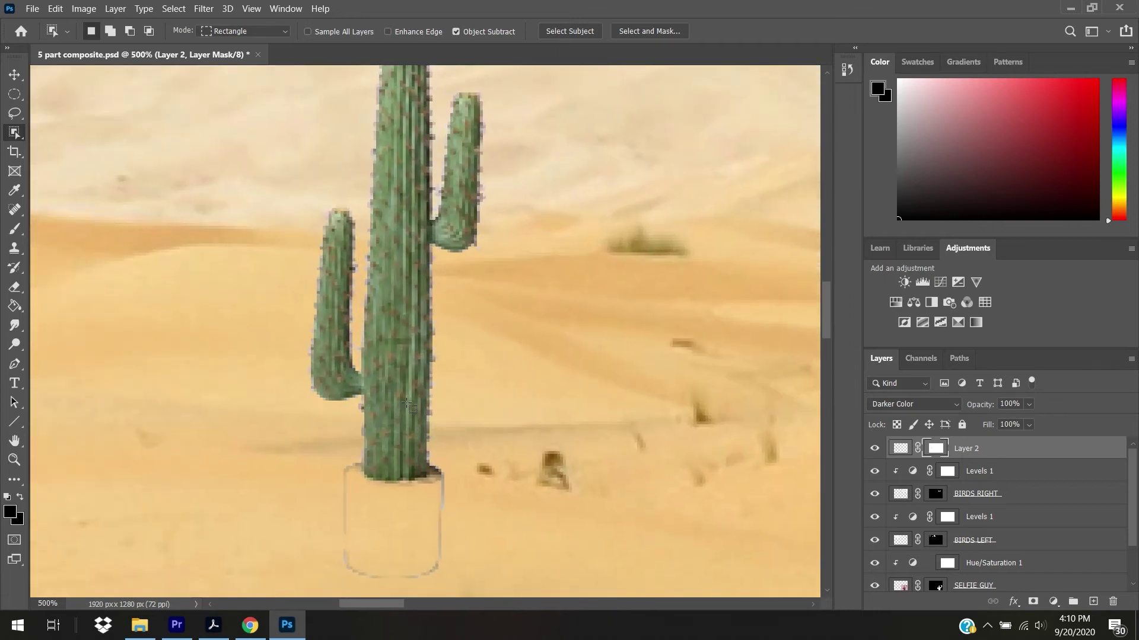
pyautogui.moveTo(824, 312); pyautogui.dragTo(824, 340)
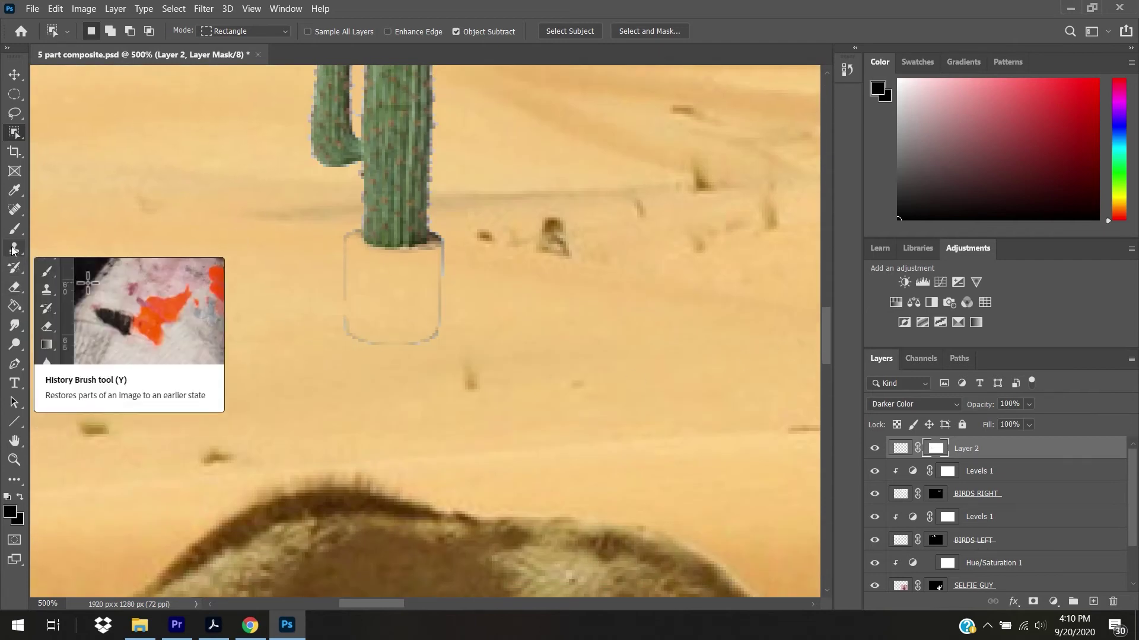
pyautogui.click(15, 229)
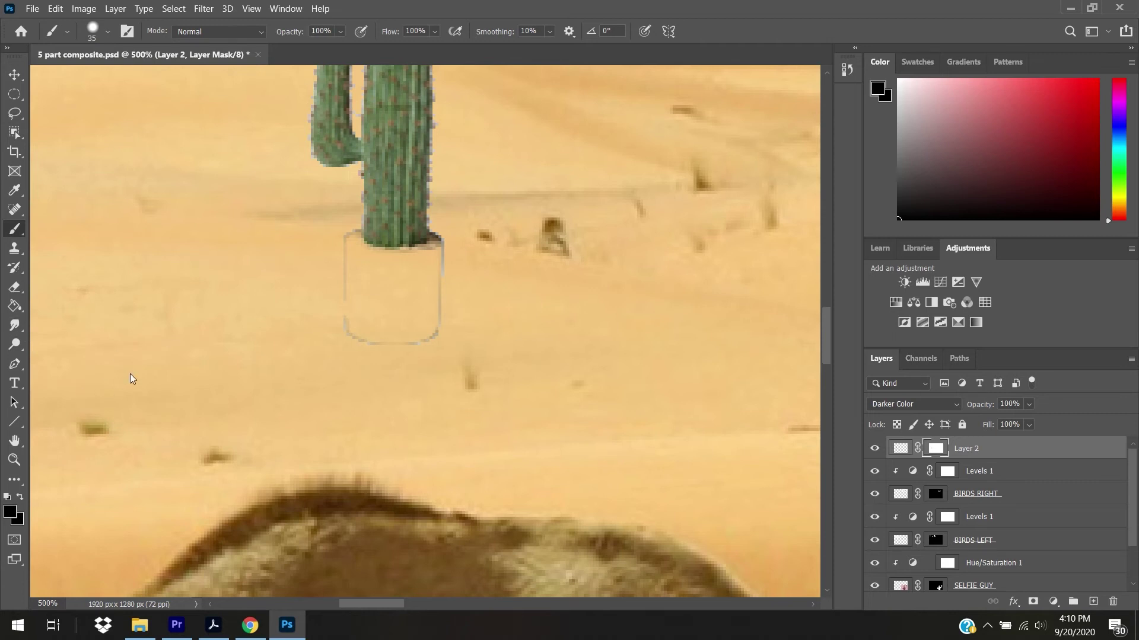
pyautogui.moveTo(358, 329); pyautogui.dragTo(423, 333)
pyautogui.moveTo(290, 259); pyautogui.dragTo(268, 206)
pyautogui.moveTo(440, 290); pyautogui.dragTo(415, 229)
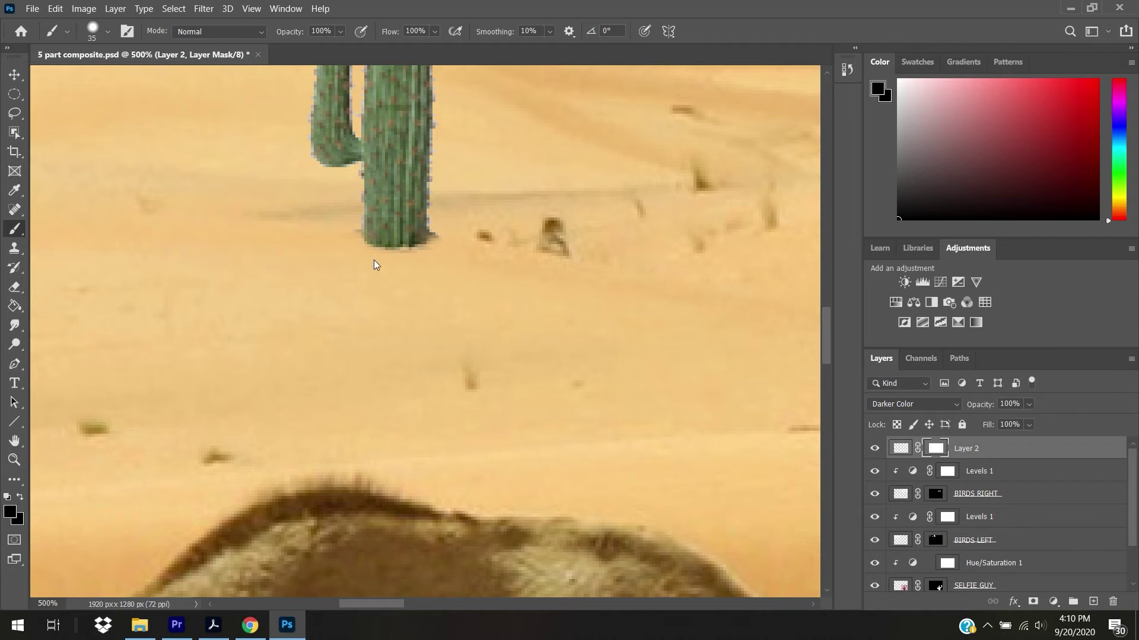
pyautogui.press('[')
pyautogui.press('[')
pyautogui.click(449, 240)
pyautogui.moveTo(340, 232); pyautogui.dragTo(366, 268)
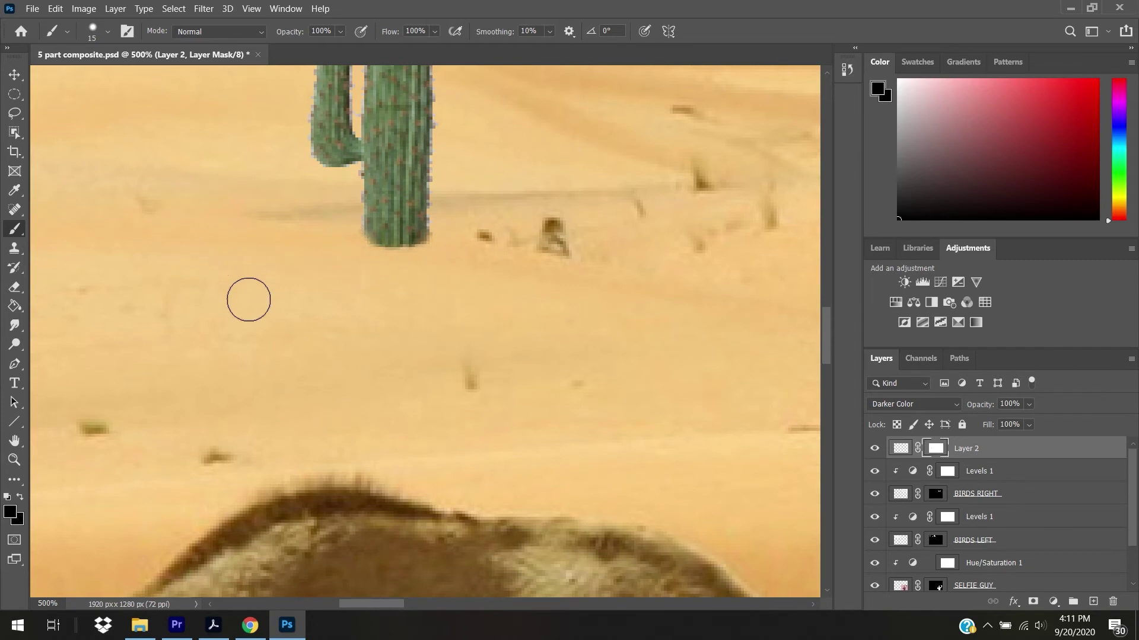
# Step: Move the cactus slightly left and up so its base meets the start of the faint shadow on the sand
pyautogui.click(24, 77)
pyautogui.moveTo(387, 164); pyautogui.dragTo(281, 138)
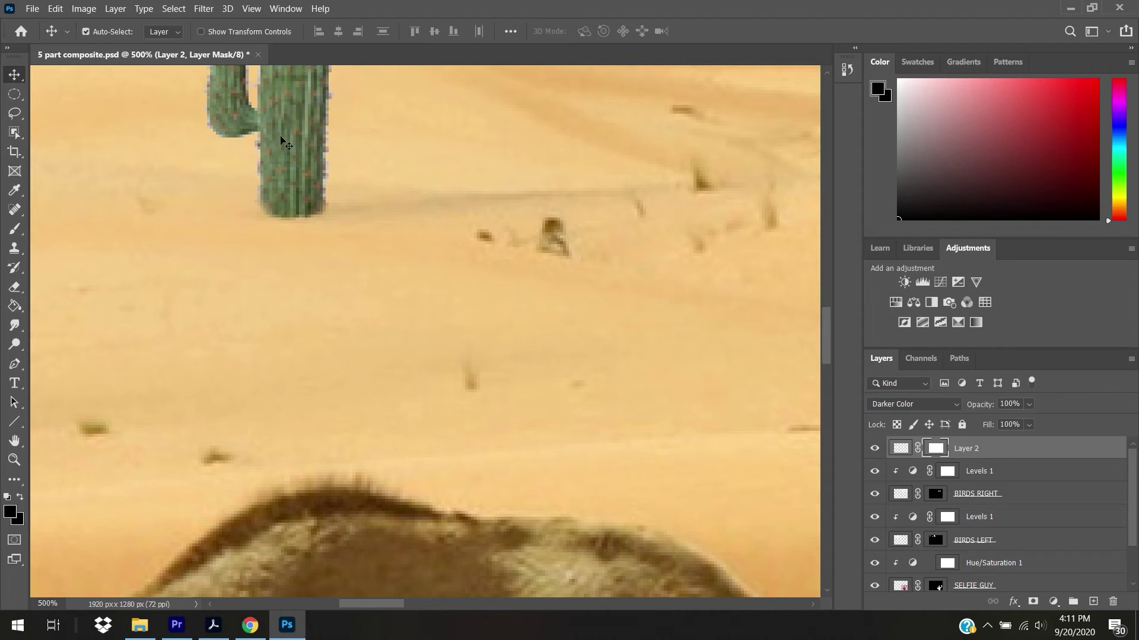
pyautogui.hotkey('ctrl', '-')
pyautogui.hotkey('ctrl', '-')
pyautogui.hotkey('ctrl', '-')
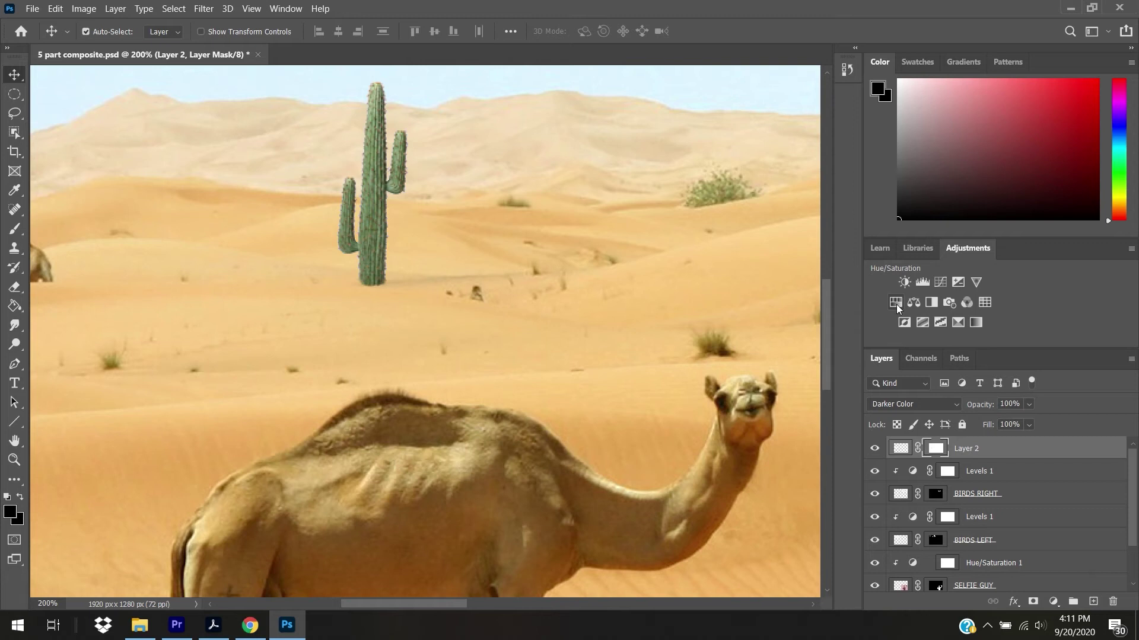
# Step: Add a Hue/Saturation adjustment with hue -25 above the cactus layer and clip it to that layer
pyautogui.click(895, 303)
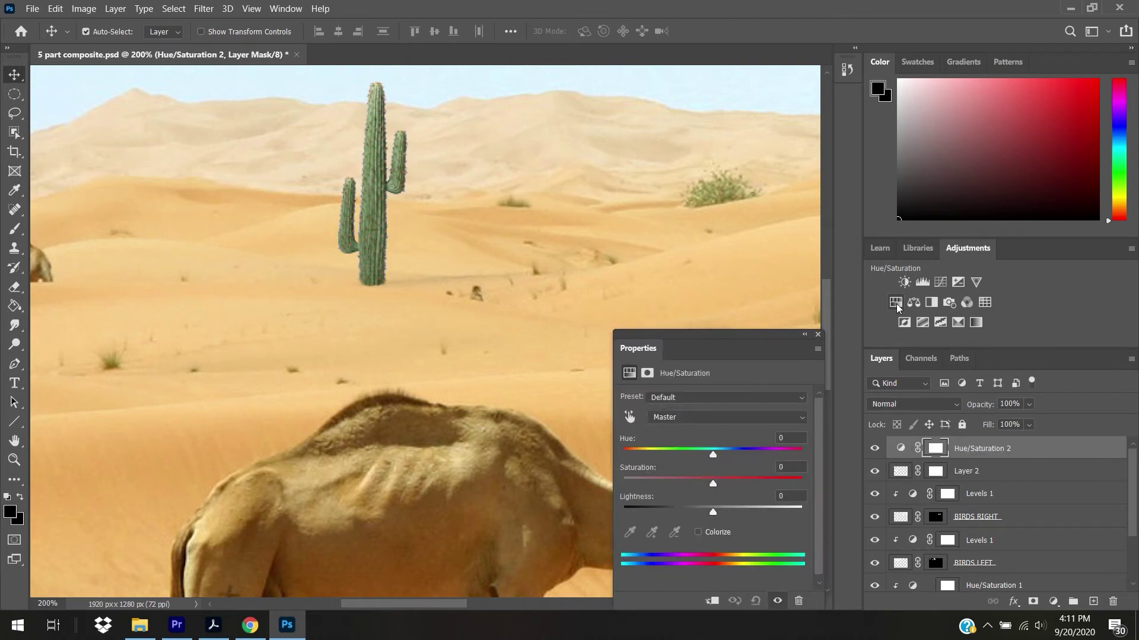
pyautogui.moveTo(713, 454); pyautogui.dragTo(690, 455)
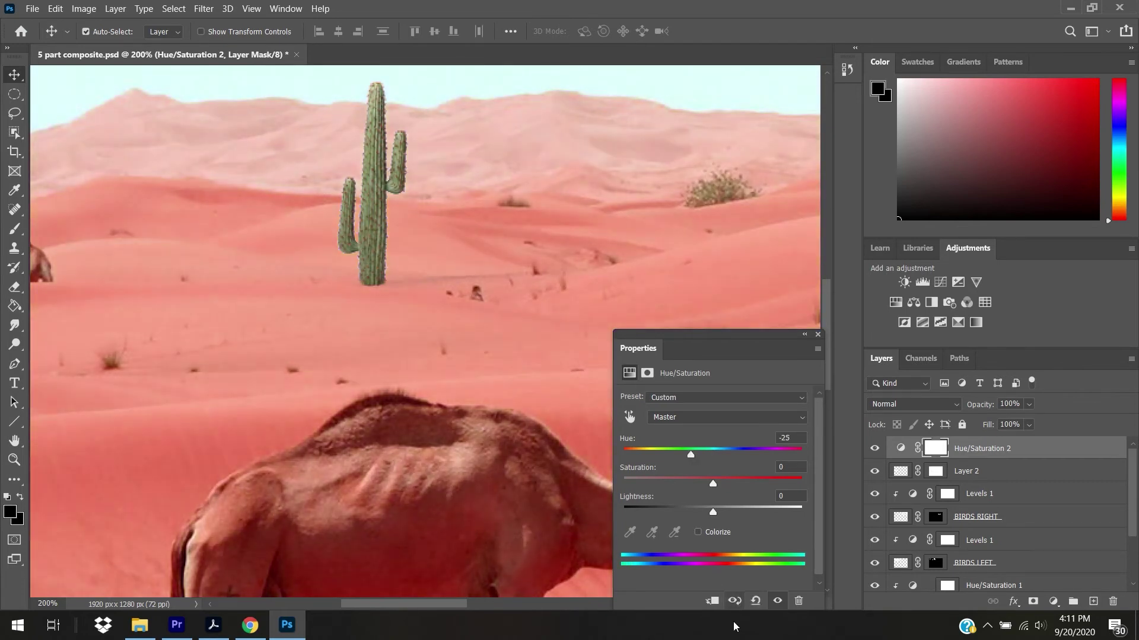
pyautogui.click(713, 601)
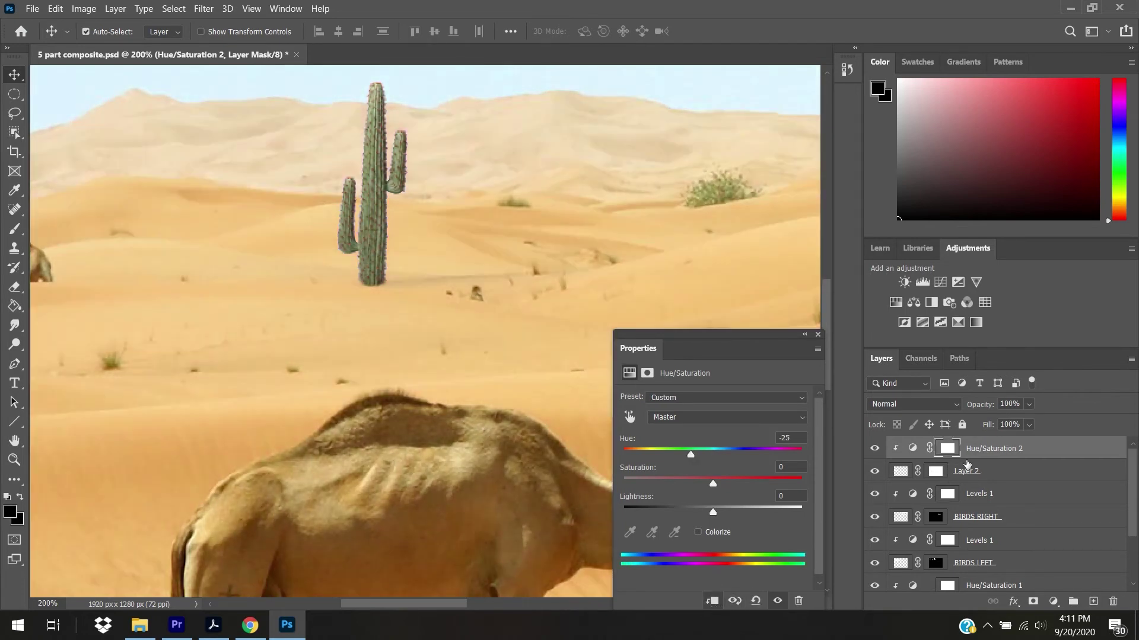
# Step: Rename Layer 2 as CACTUS
pyautogui.click(990, 480)
pyautogui.doubleClick(972, 475)
pyautogui.write('CACTUS')
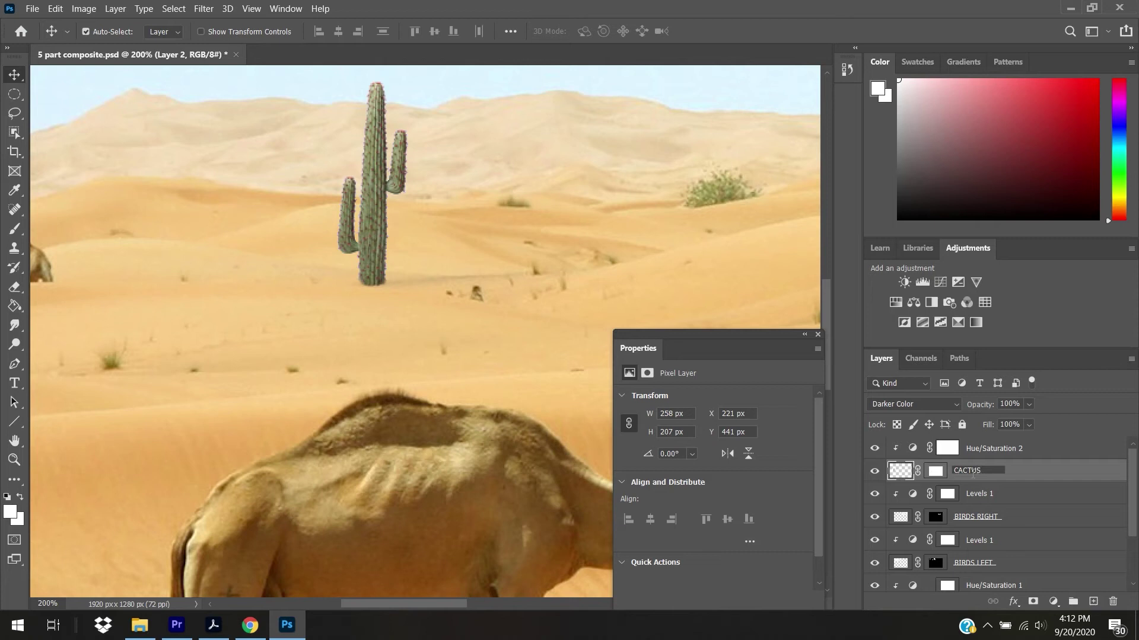
pyautogui.press('Return')
# Step: Shift the clipped Hue/Saturation layer's hue to -33, raise its saturation slightly and fine-tune its lightness
pyautogui.click(911, 451)
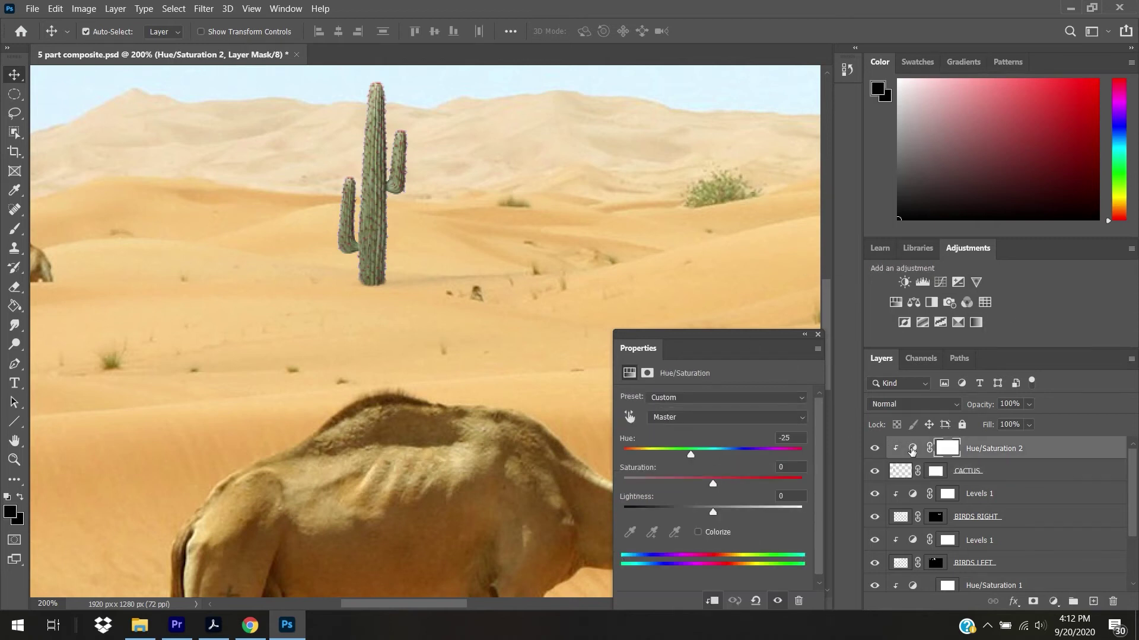
pyautogui.moveTo(711, 484); pyautogui.dragTo(683, 454)
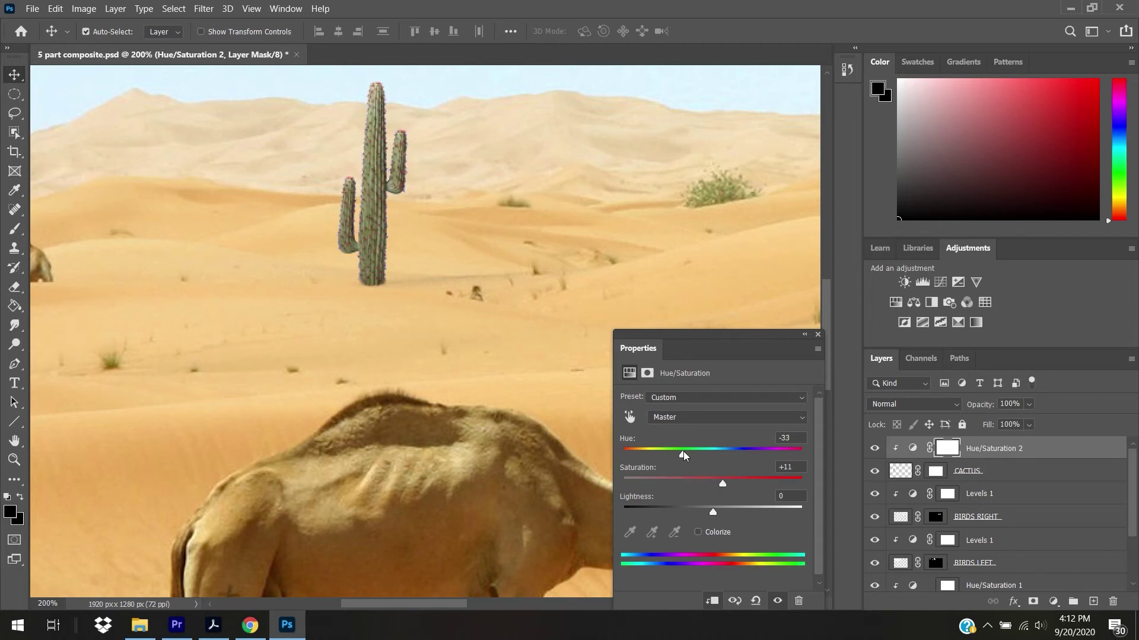
pyautogui.moveTo(714, 512); pyautogui.dragTo(717, 486)
pyautogui.click(804, 335)
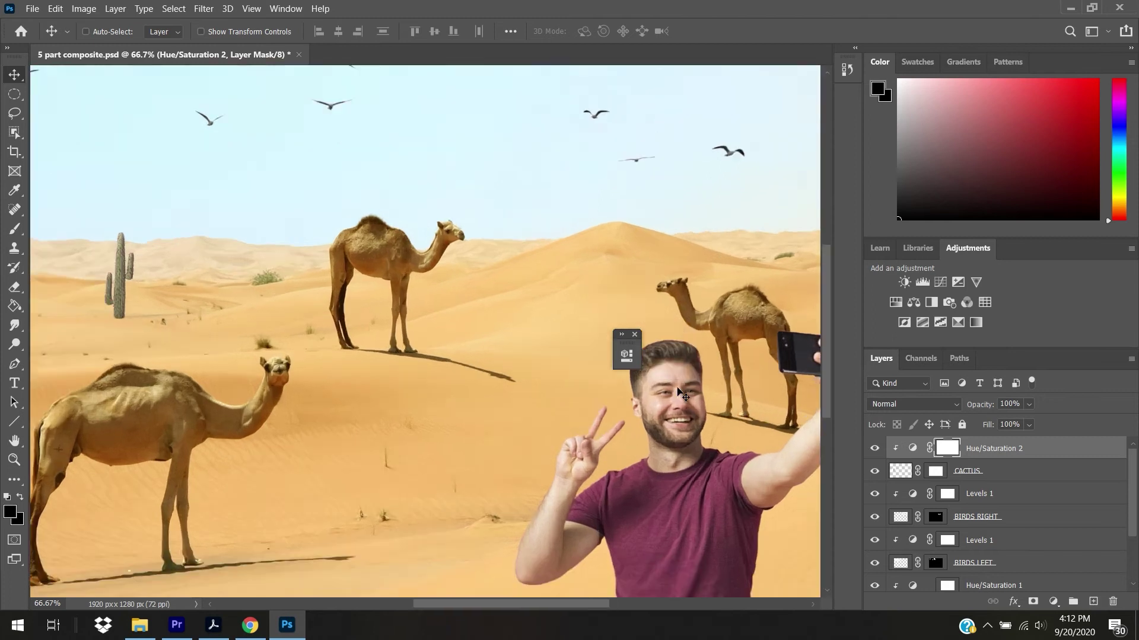
# Step: Examine the recoloured cactus up close, comparing its edges, base and colour with the surrounding dunes and bushes
pyautogui.hotkey('ctrl', '+')
pyautogui.hotkey('ctrl', '+')
pyautogui.hotkey('ctrl', '+')
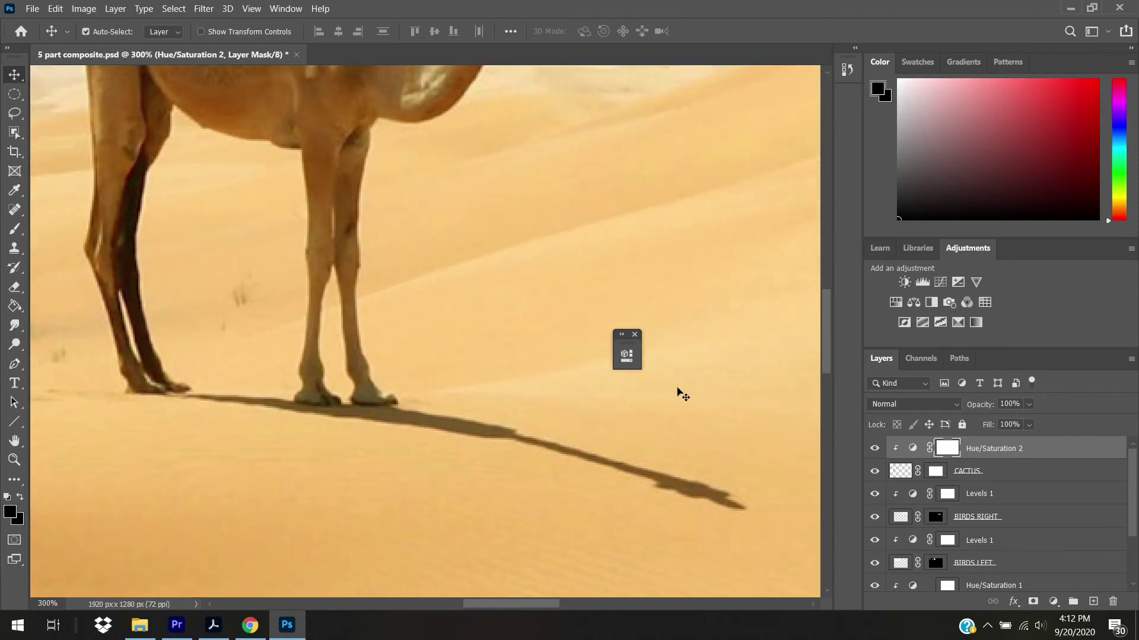
pyautogui.moveTo(490, 604); pyautogui.dragTo(381, 603)
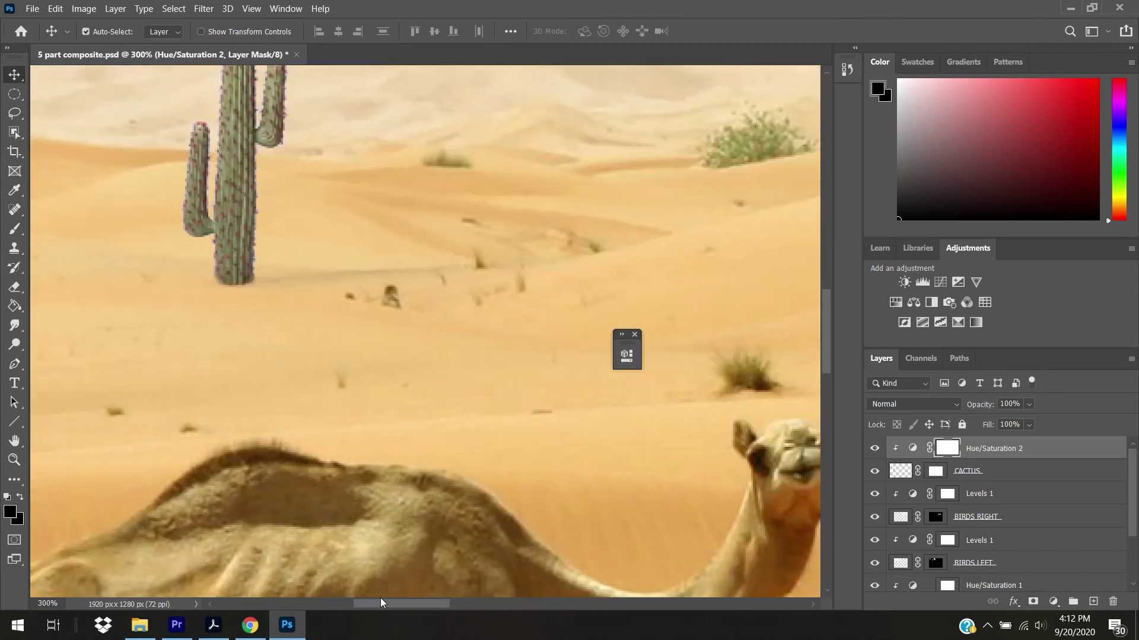
pyautogui.moveTo(824, 363); pyautogui.dragTo(825, 335)
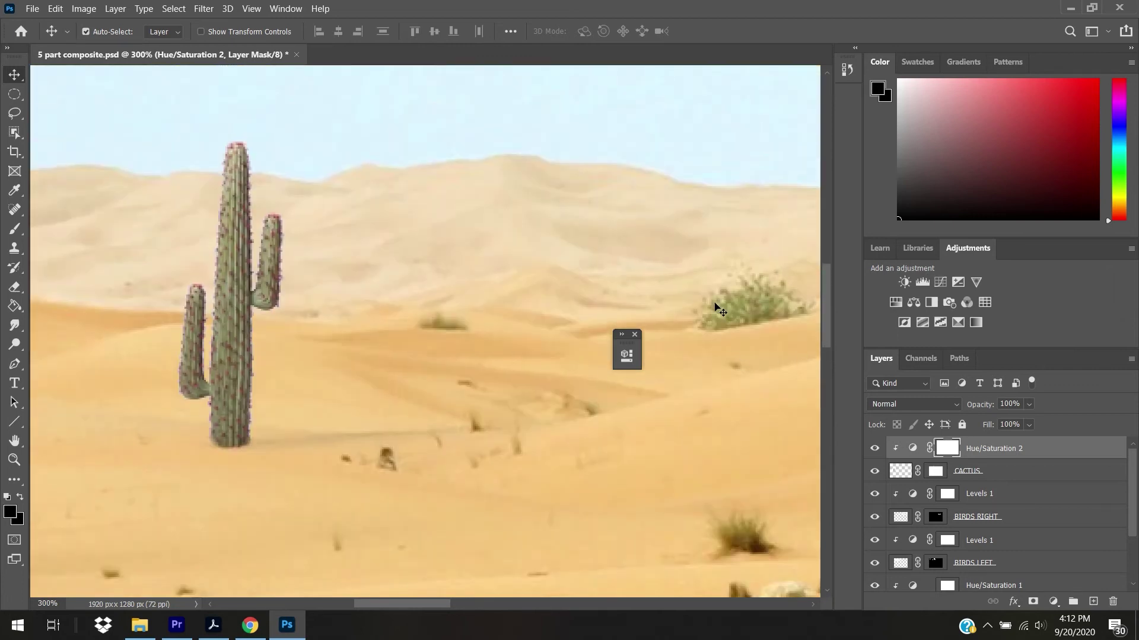
pyautogui.click(635, 335)
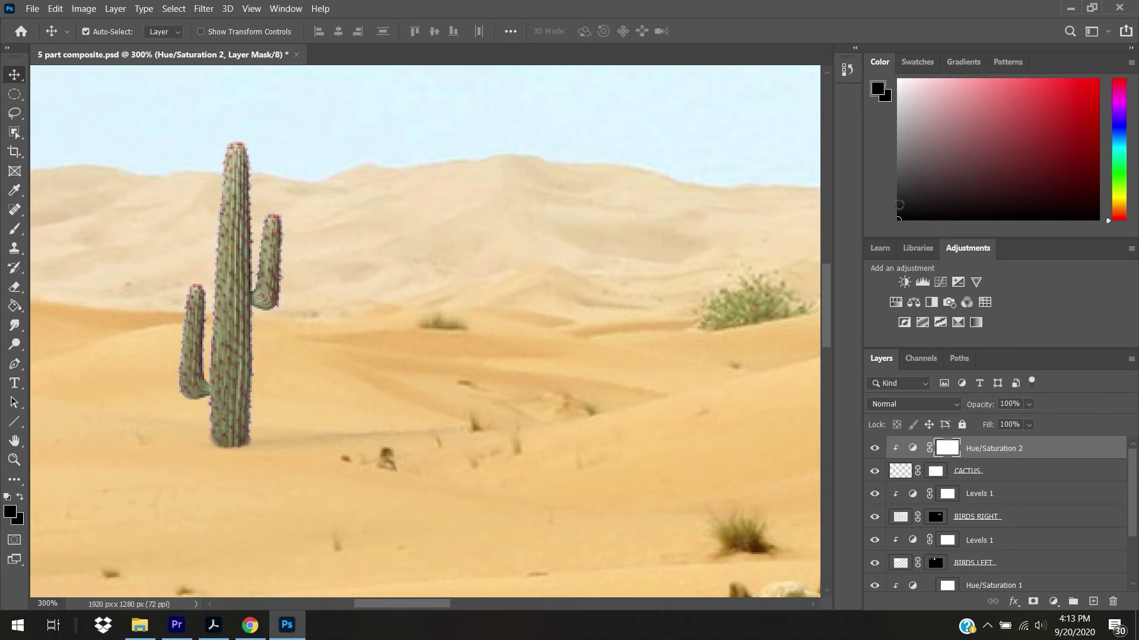
pyautogui.moveTo(827, 324)
pyautogui.mouseDown()
pyautogui.moveTo(829, 373)
pyautogui.moveTo(832, 315)
pyautogui.mouseUp()
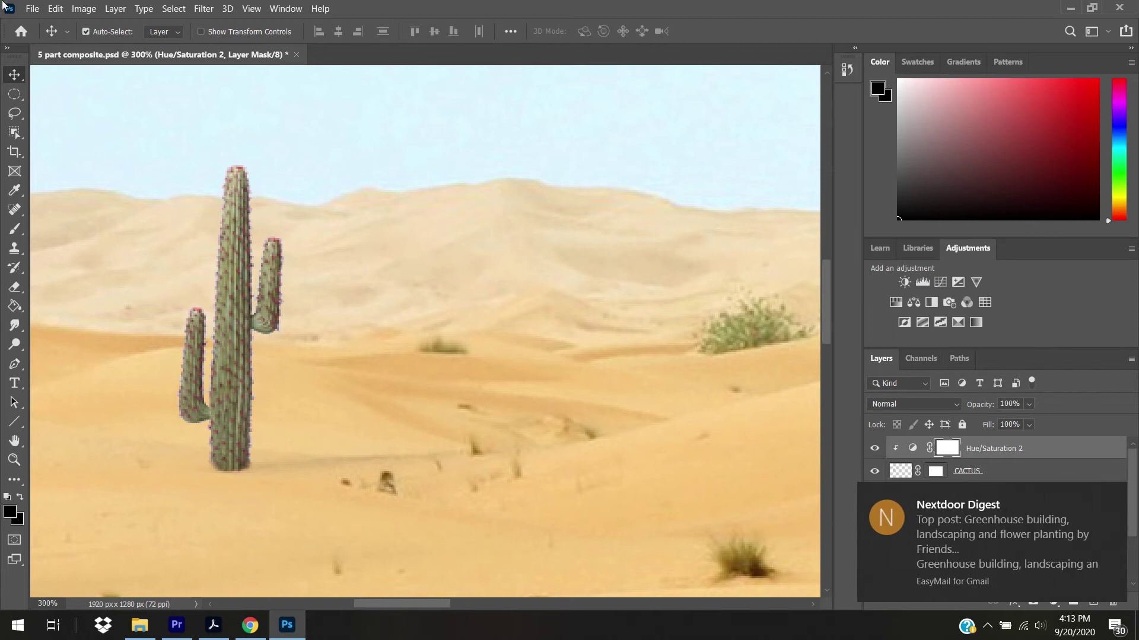
pyautogui.click(203, 9)
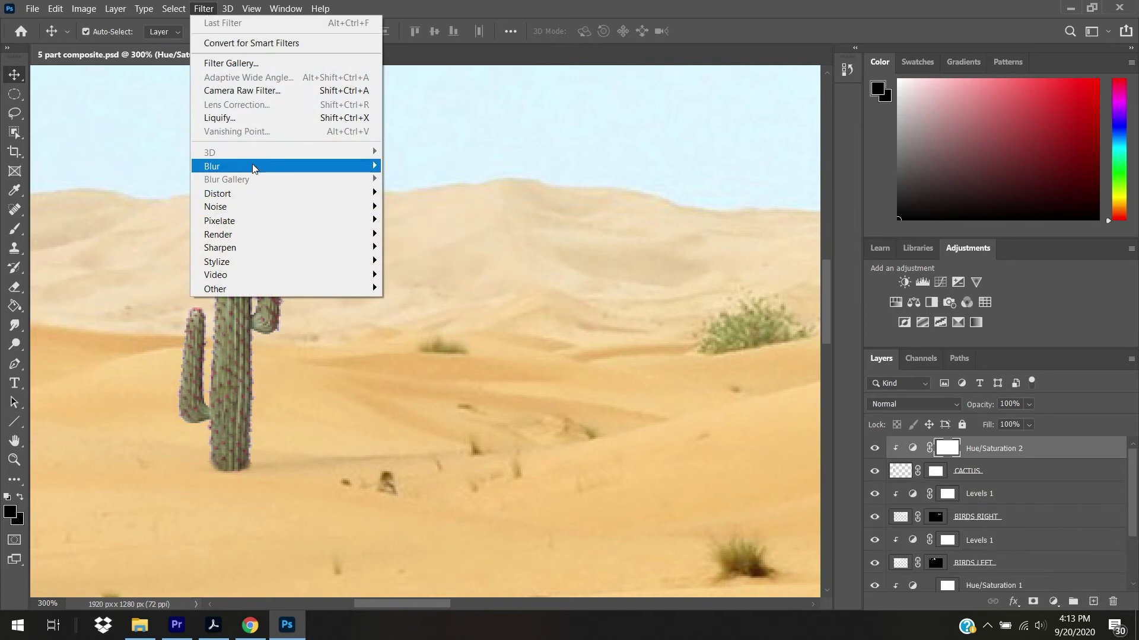
pyautogui.moveTo(254, 167)
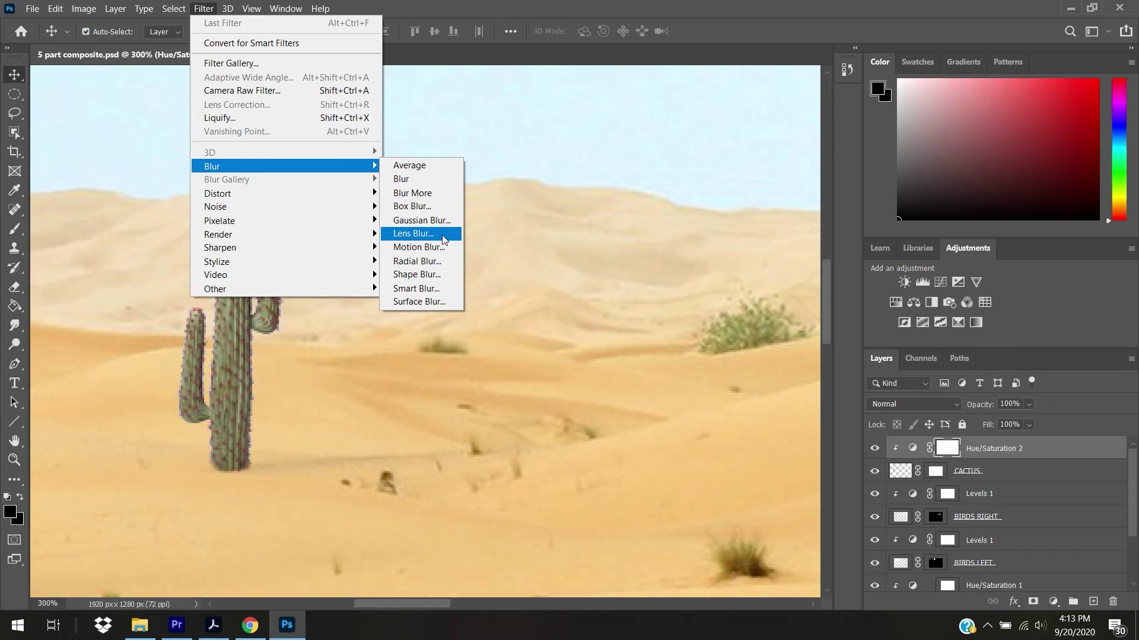
pyautogui.click(1011, 471)
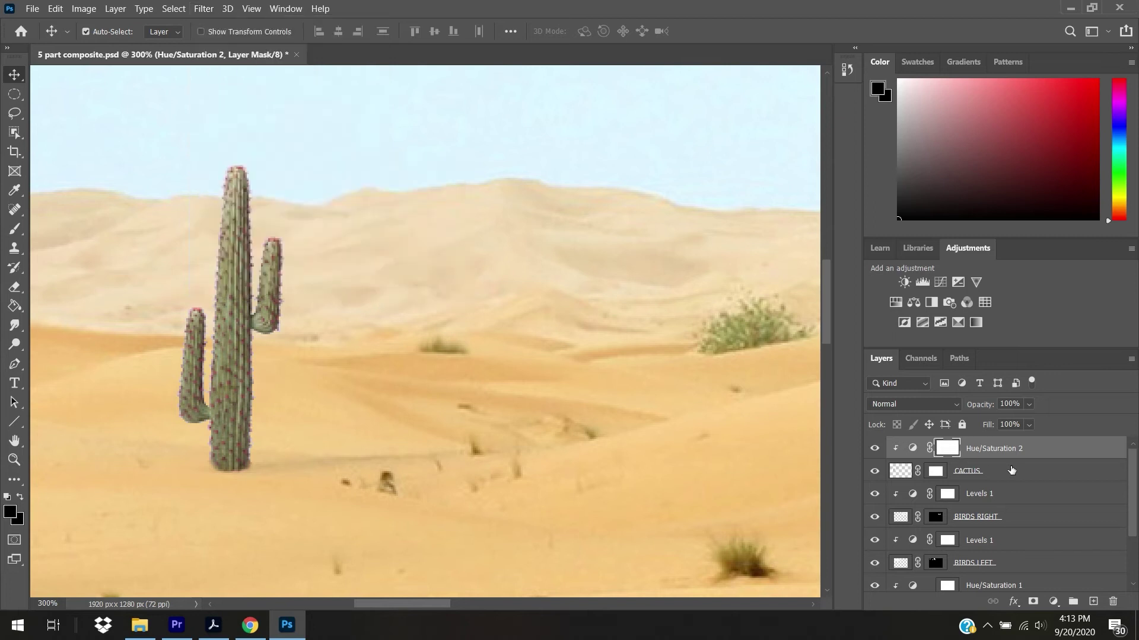
# Step: Apply a Lens Blur with a radius of 1 to the CACTUS layer's image
pyautogui.click(1011, 470)
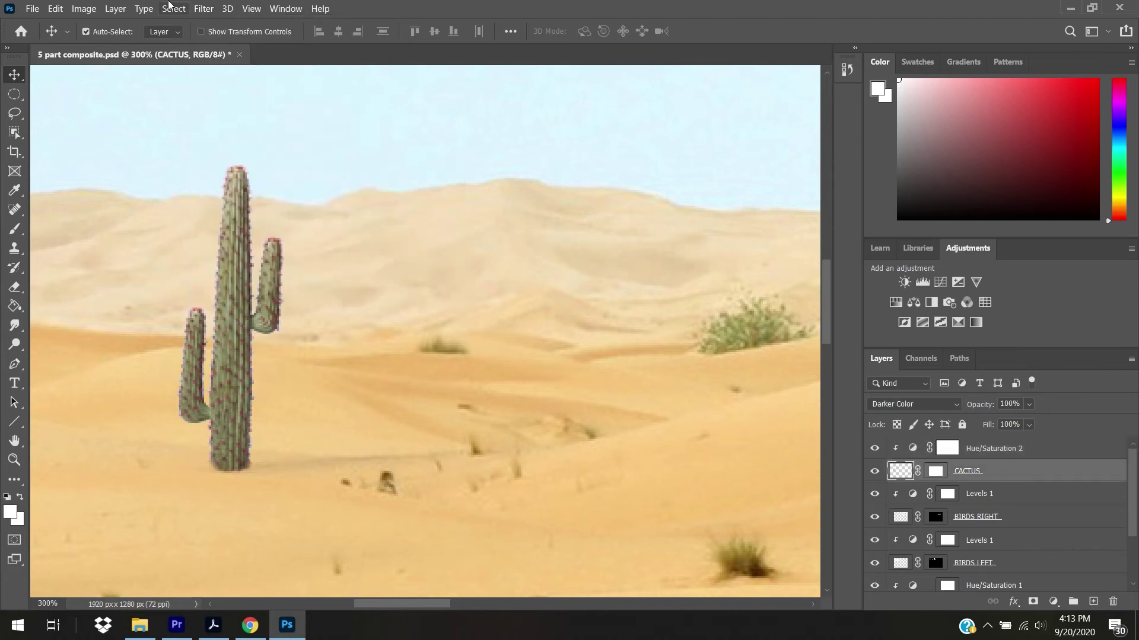
pyautogui.click(211, 7)
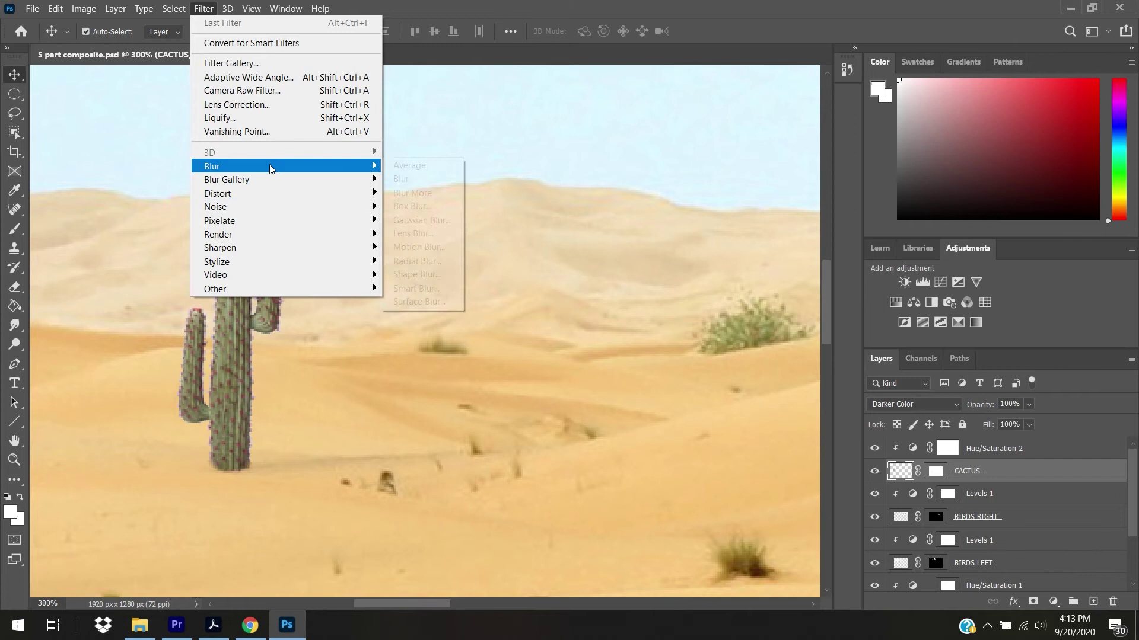
pyautogui.click(431, 221)
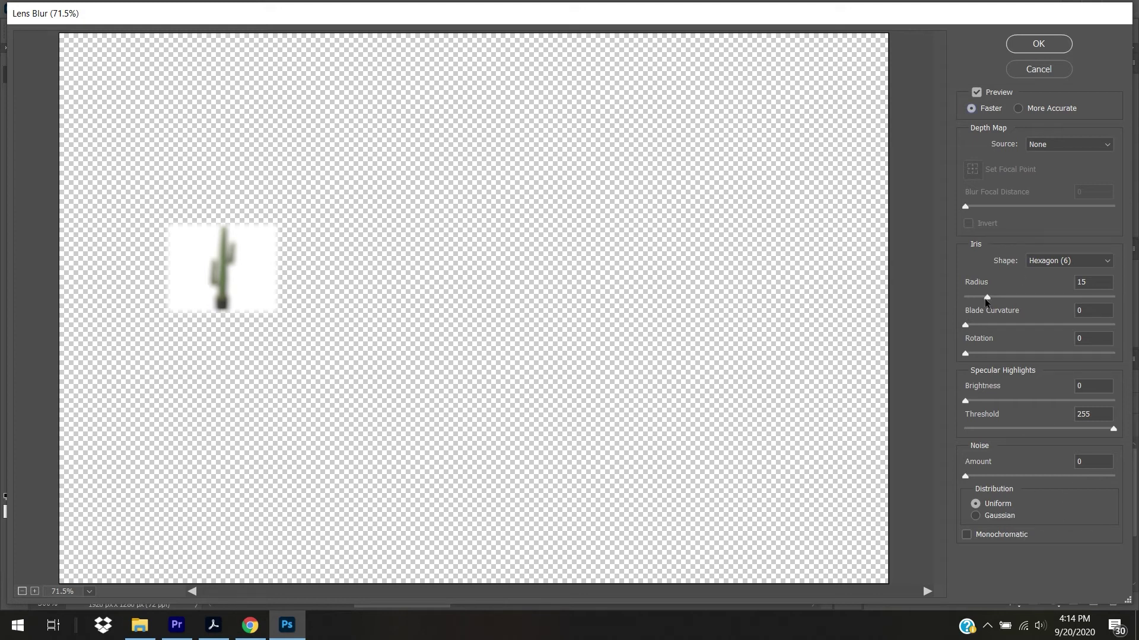
pyautogui.moveTo(982, 299); pyautogui.dragTo(965, 297)
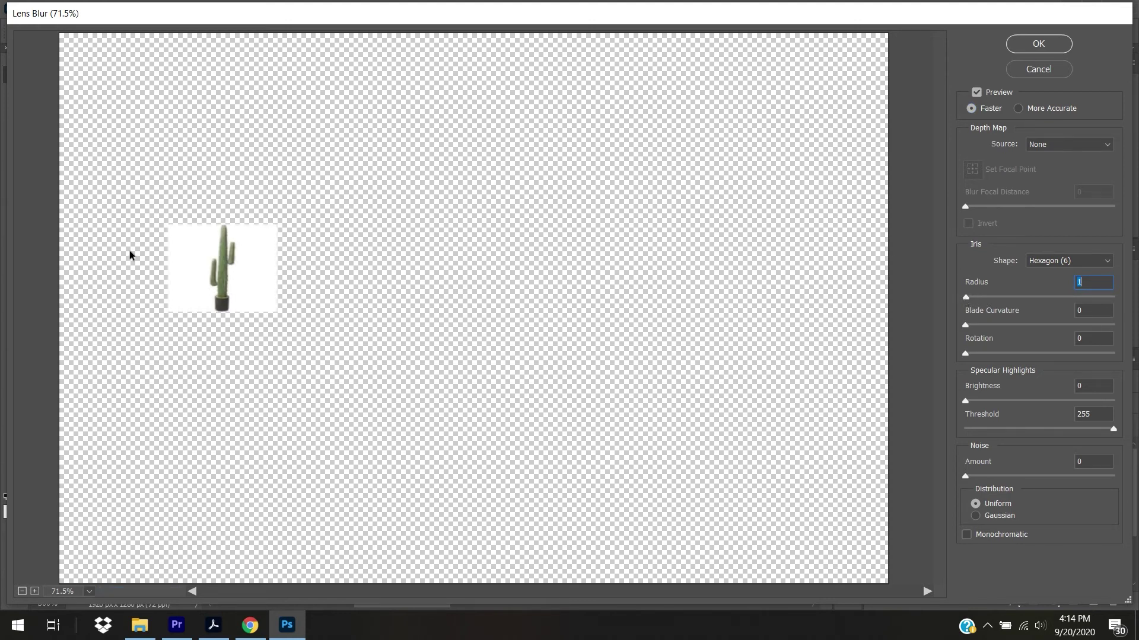
pyautogui.hotkey('ctrl', '+')
pyautogui.hotkey('ctrl', '+')
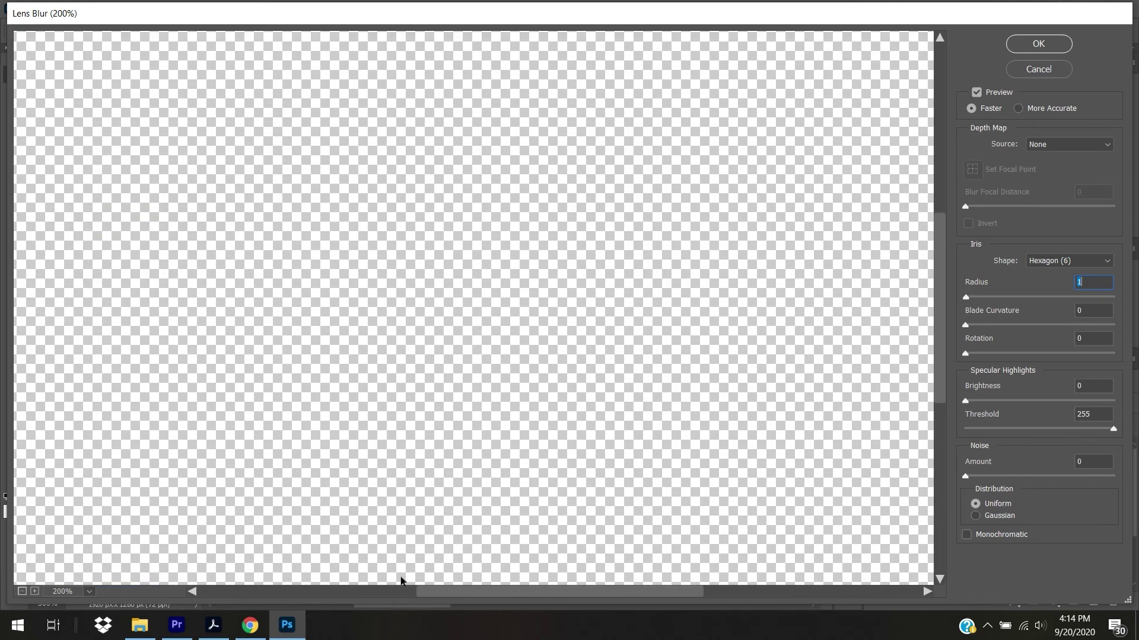
pyautogui.moveTo(430, 587); pyautogui.dragTo(254, 579)
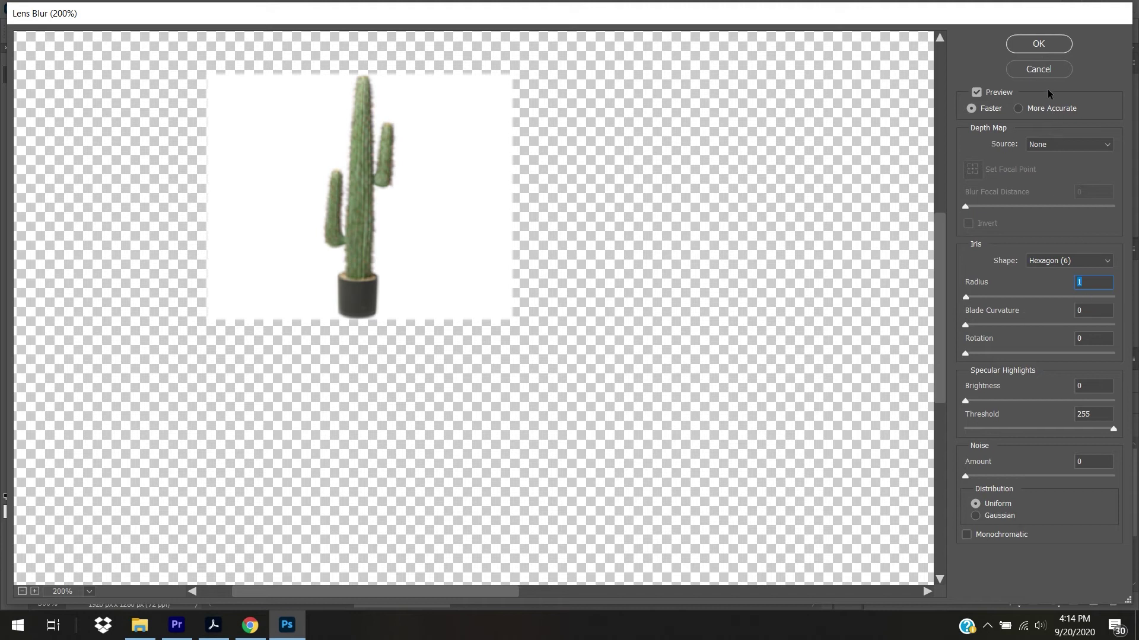
pyautogui.click(1037, 44)
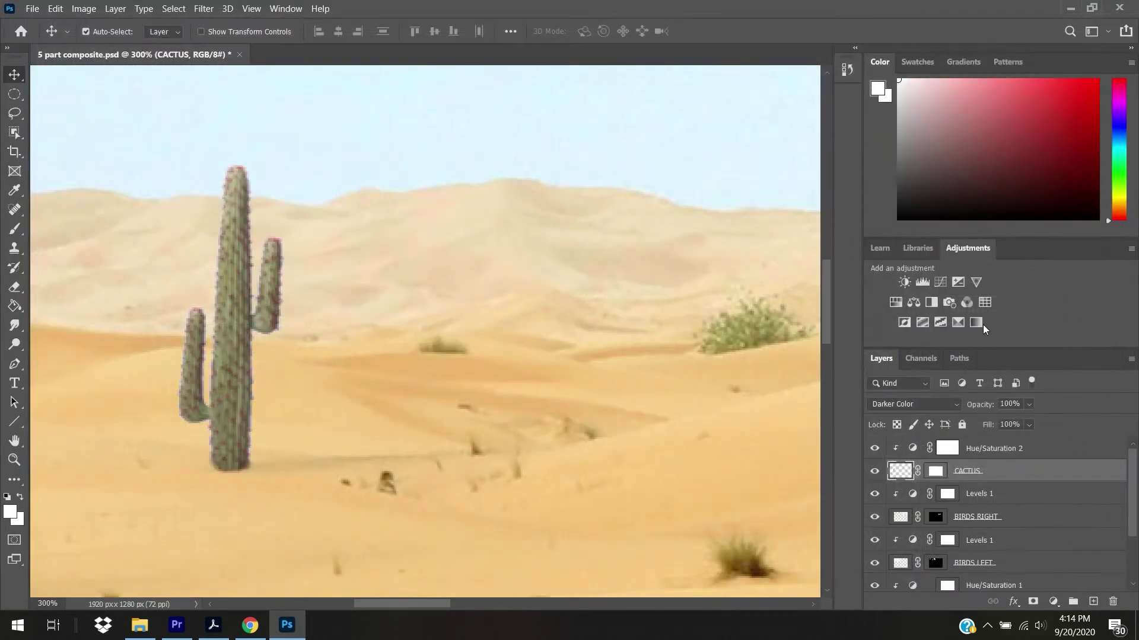
# Step: Readjust the cactus's clipped Hue/Saturation layer to hue -38, saturation +32 and lightness +7
pyautogui.press('ctrl')
pyautogui.hotkey('ctrl', '0')
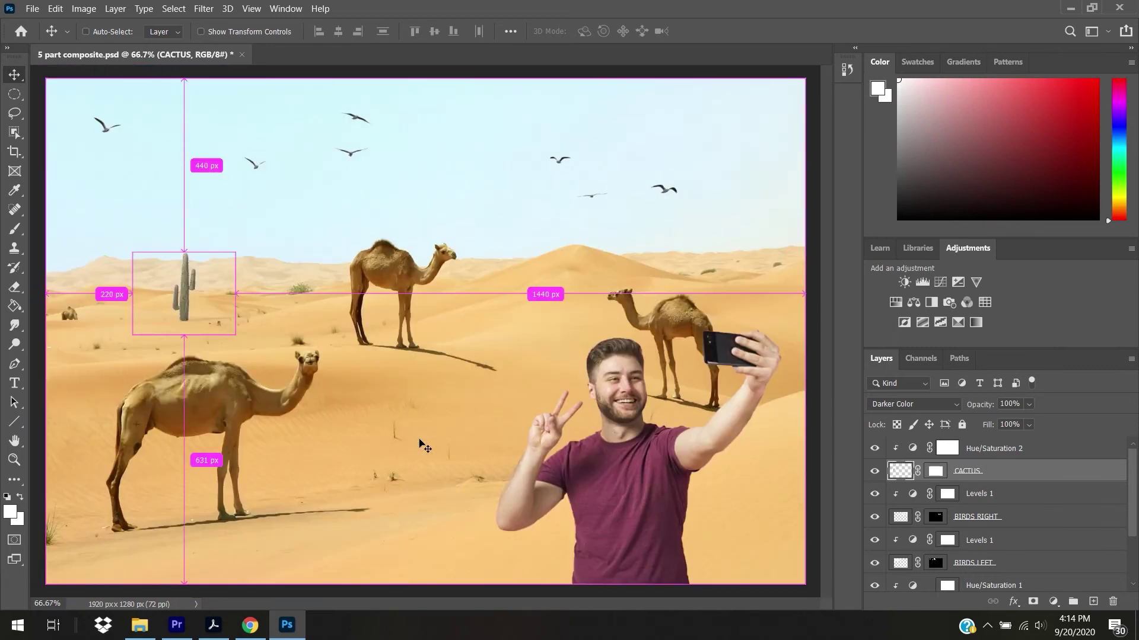
pyautogui.doubleClick(912, 449)
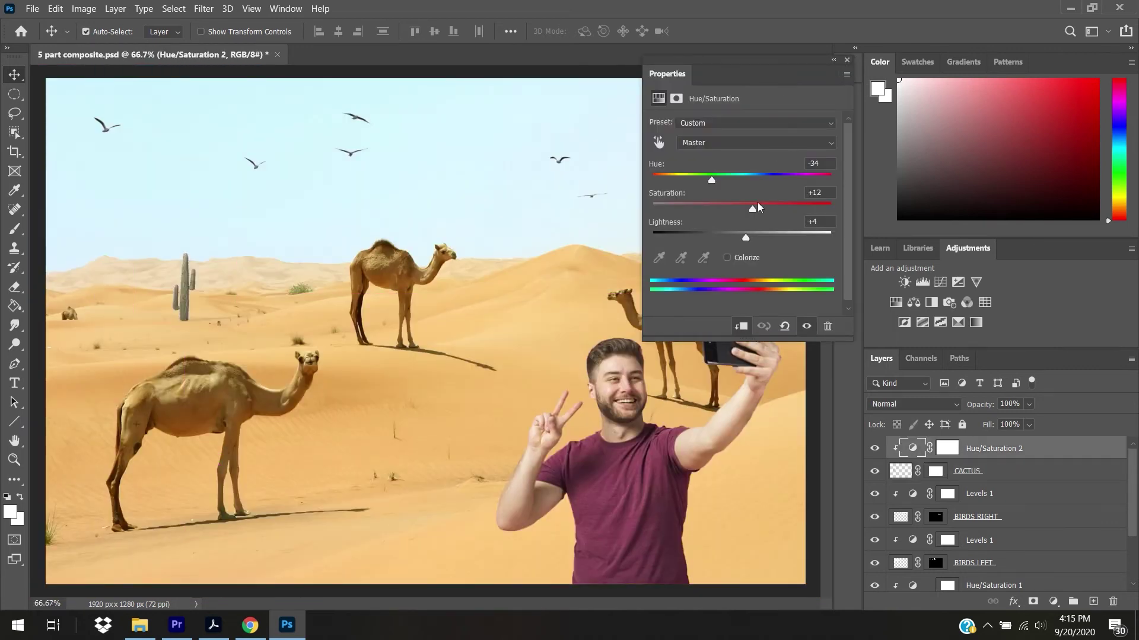
pyautogui.moveTo(711, 181)
pyautogui.mouseDown()
pyautogui.moveTo(701, 181)
pyautogui.moveTo(712, 182)
pyautogui.mouseUp()
pyautogui.moveTo(748, 238); pyautogui.dragTo(757, 237)
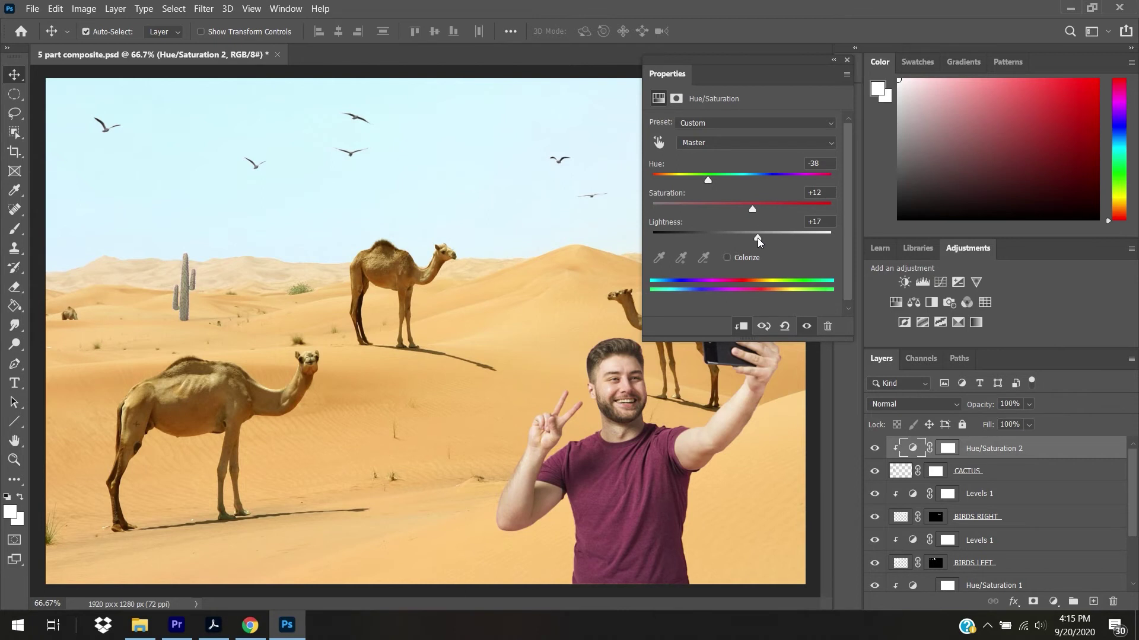
pyautogui.moveTo(783, 208); pyautogui.dragTo(770, 208)
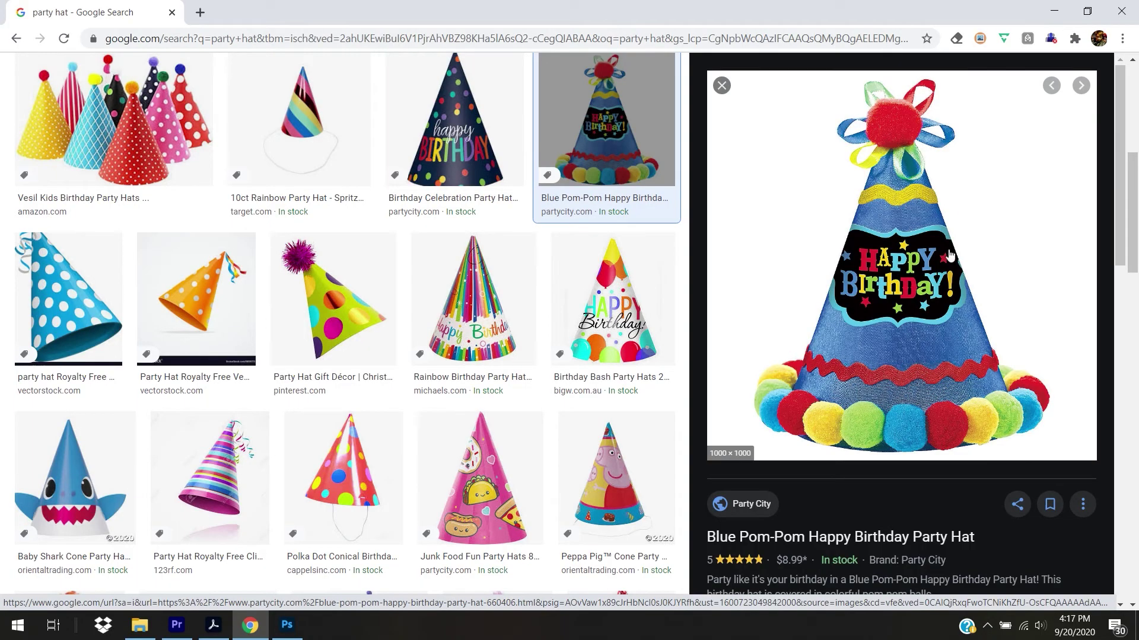
# Step: Copy the Blue Pom-Pom Happy Birthday Party Hat image from the browser and paste it into the composite in Photoshop
pyautogui.rightClick(914, 253)
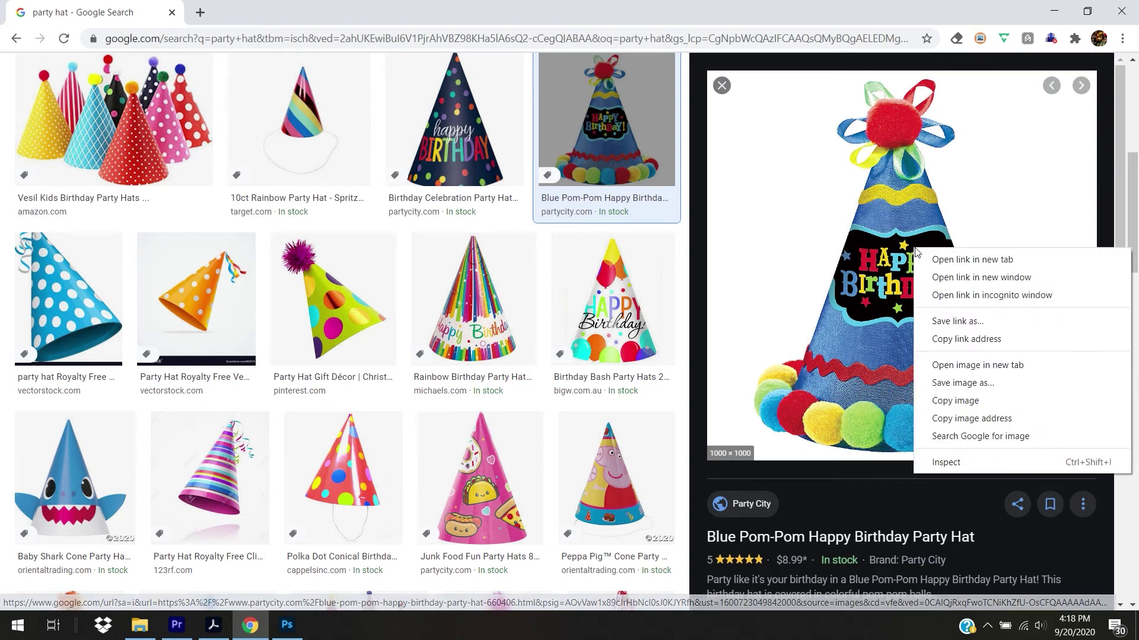
pyautogui.click(978, 402)
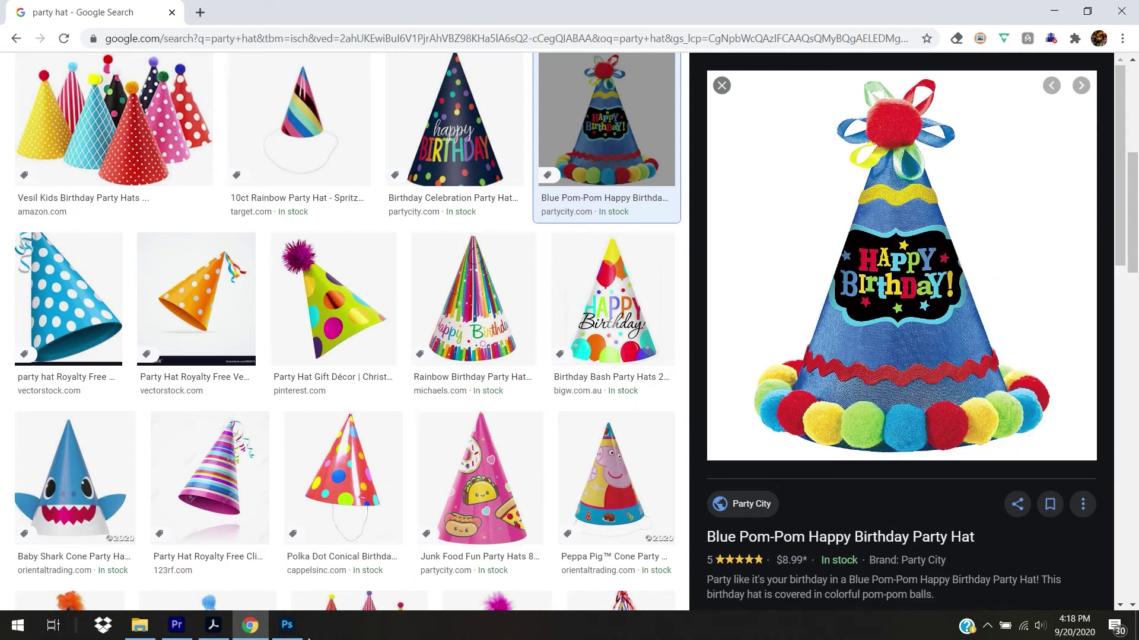
pyautogui.moveTo(292, 634)
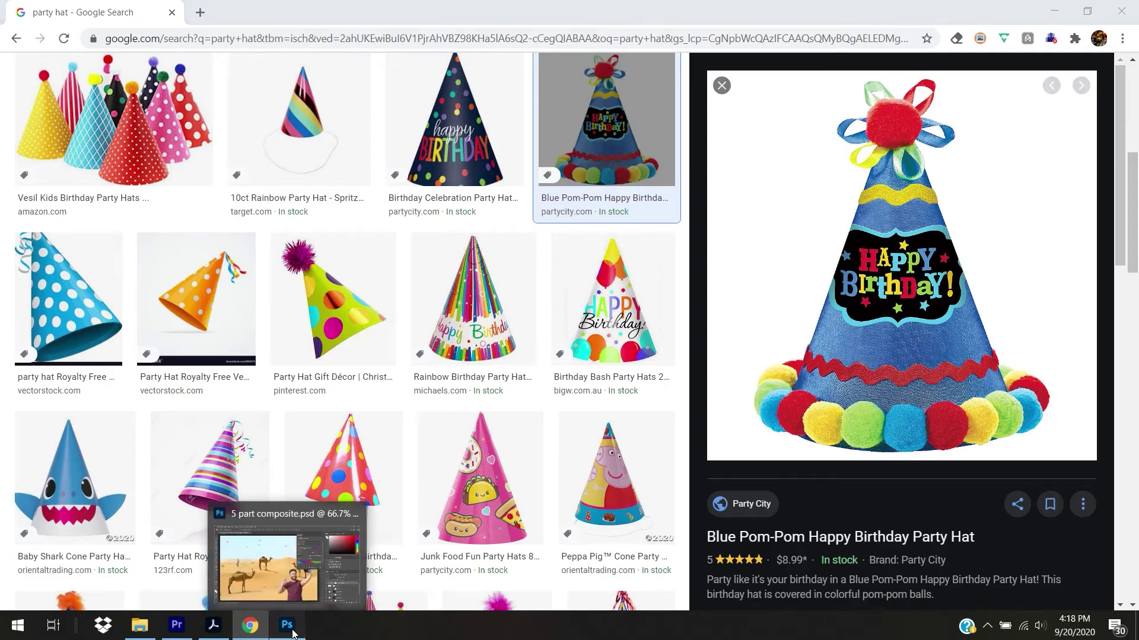
pyautogui.click(292, 633)
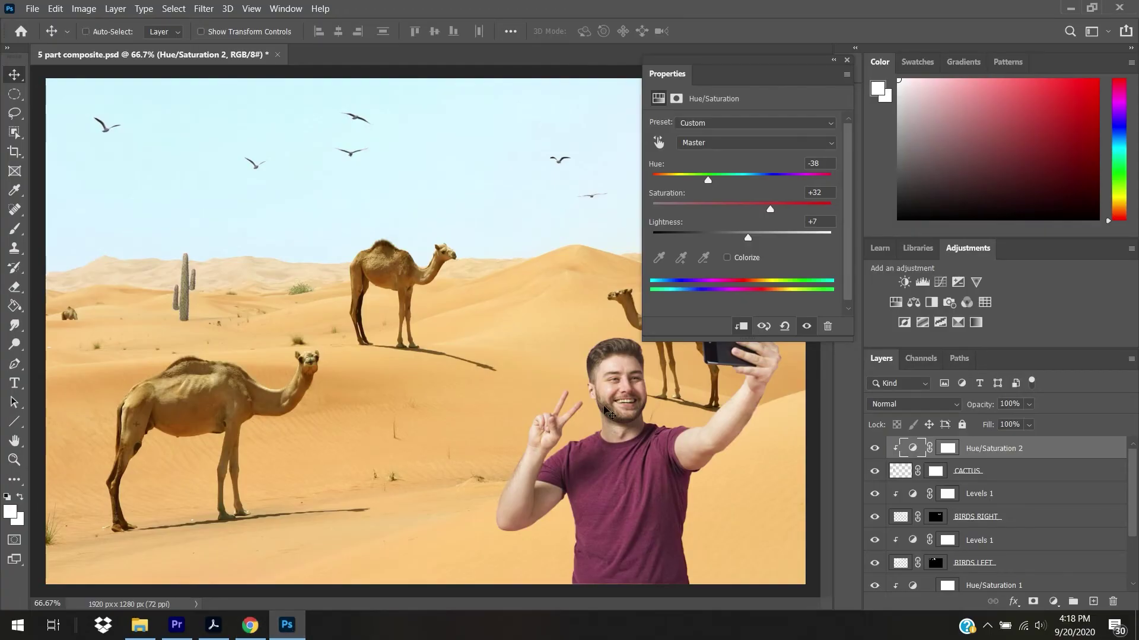
pyautogui.hotkey('ctrl', 'v')
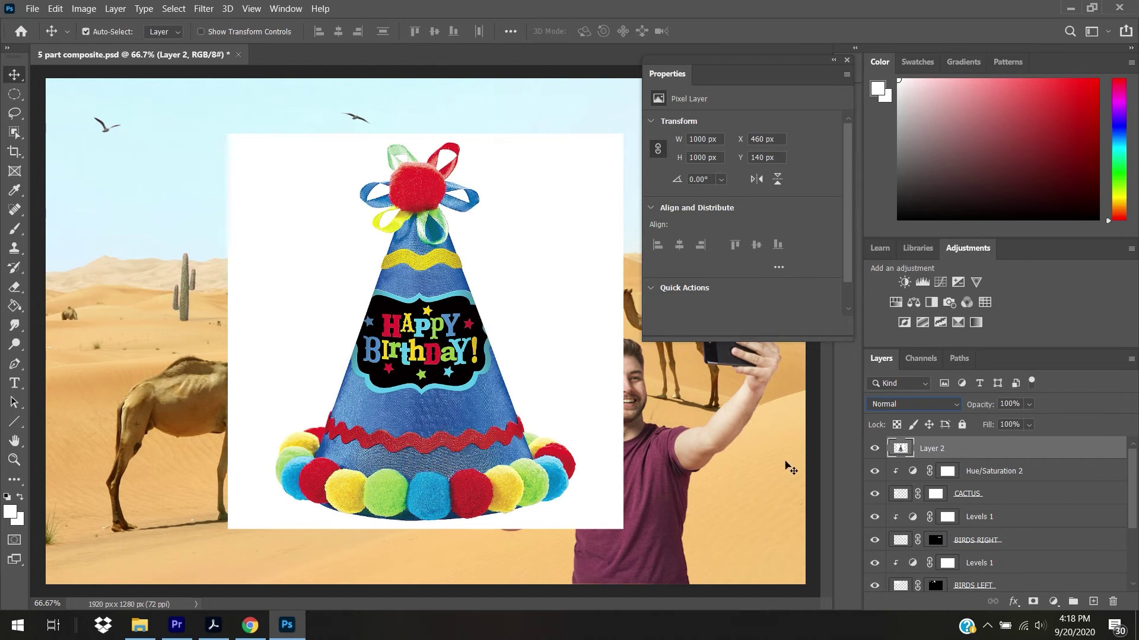
# Step: Select the party hat with the Object Selection tool and mask out its white background
pyautogui.click(15, 131)
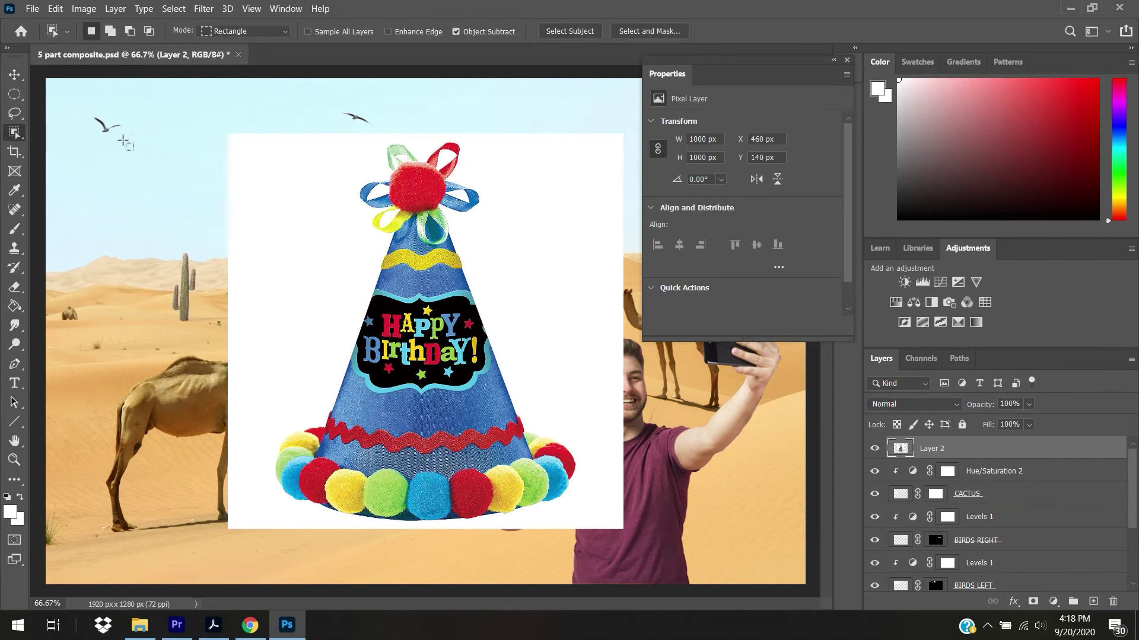
pyautogui.moveTo(321, 139); pyautogui.dragTo(257, 146)
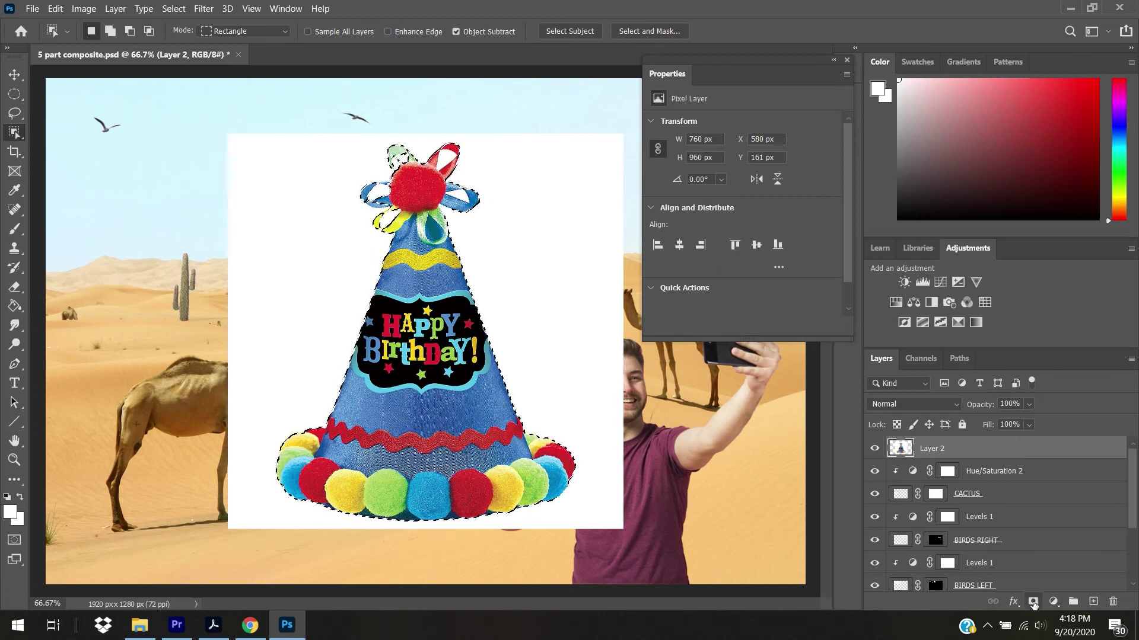
pyautogui.click(1032, 603)
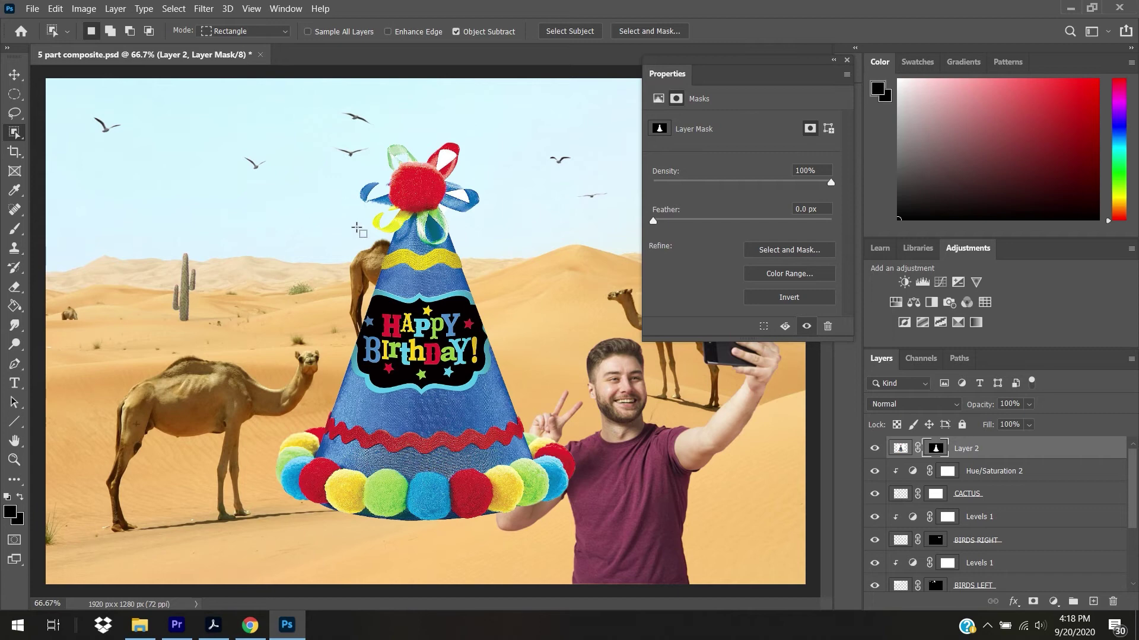
# Step: Paint white on the hat's layer mask to restore the missing parts of the green, blue and yellow ribbon loops beside the pom-pom
pyautogui.hotkey('ctrl', '+')
pyautogui.hotkey('ctrl', '+')
pyautogui.hotkey('ctrl', '+')
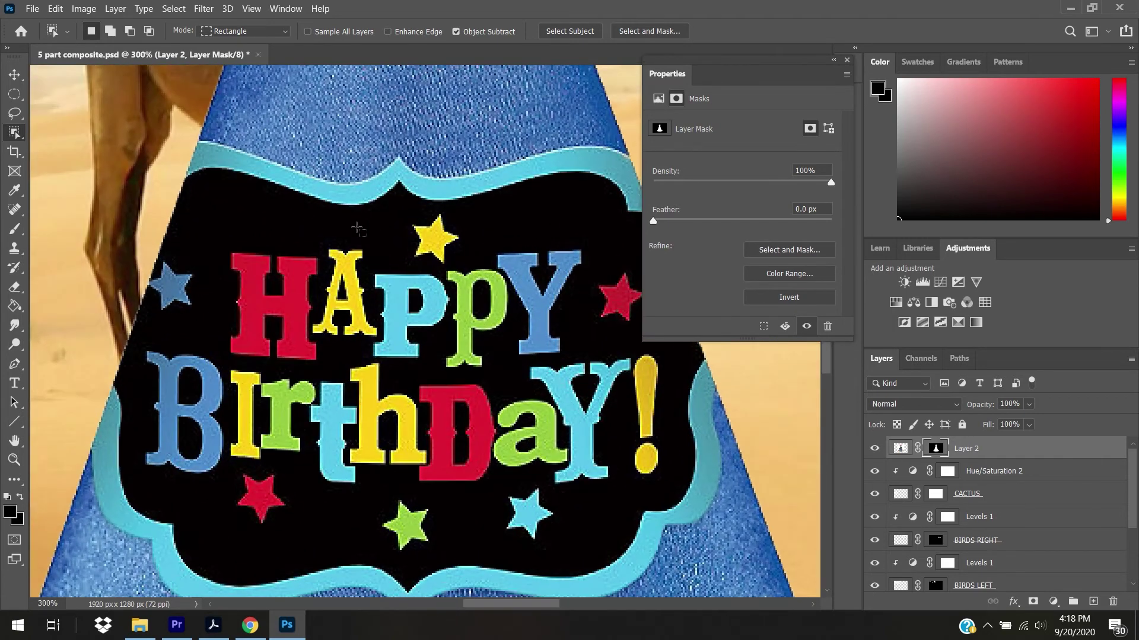
pyautogui.moveTo(828, 358); pyautogui.dragTo(830, 263)
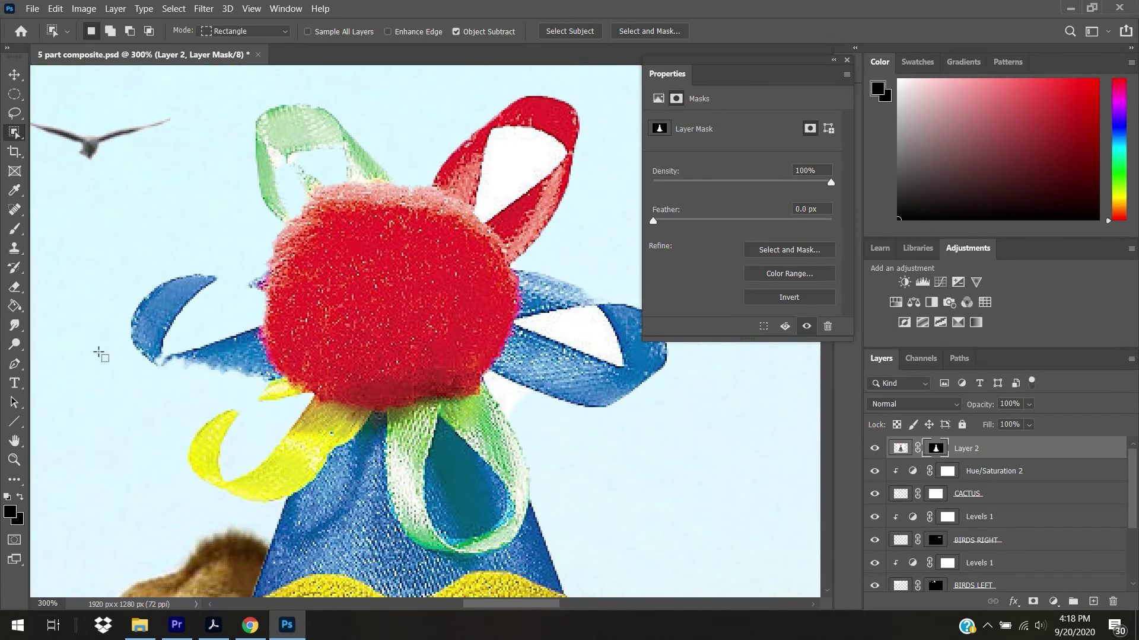
pyautogui.click(10, 512)
pyautogui.click(375, 127)
pyautogui.click(710, 119)
pyautogui.click(14, 229)
pyautogui.moveTo(277, 174); pyautogui.dragTo(287, 190)
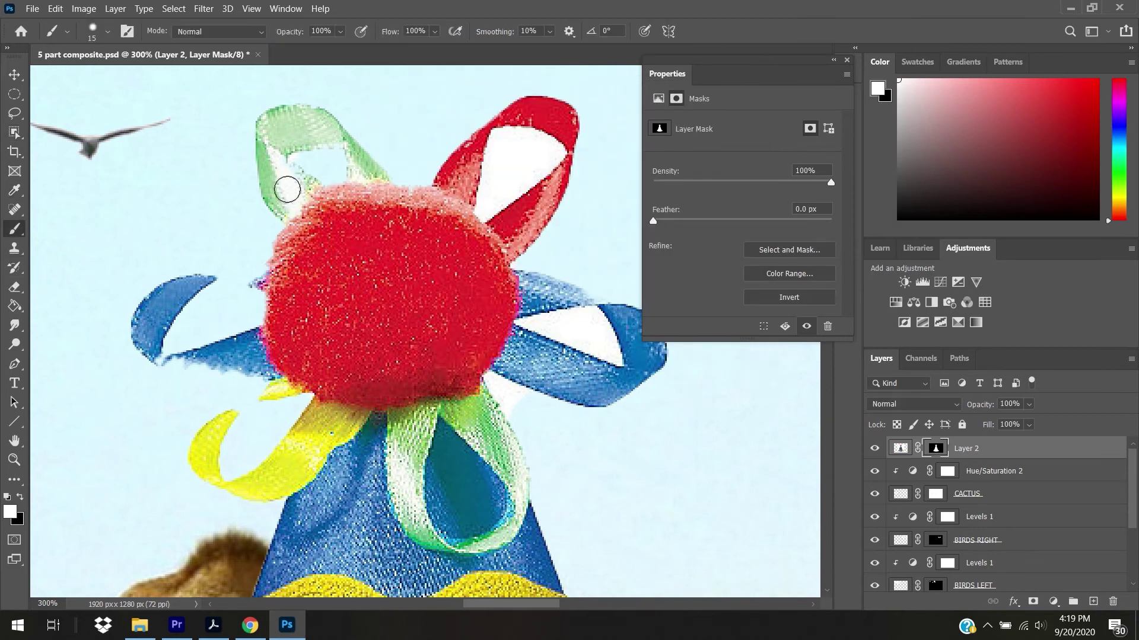
pyautogui.press('[')
pyautogui.press('[')
pyautogui.press('[')
pyautogui.press('[')
pyautogui.moveTo(255, 403); pyautogui.dragTo(229, 417)
pyautogui.hotkey('ctrl', 'z')
pyautogui.press(']')
pyautogui.press(']')
pyautogui.press(']')
pyautogui.press(']')
pyautogui.press('[')
pyautogui.press('[')
pyautogui.press('[')
pyautogui.press('[')
pyautogui.press('[')
pyautogui.moveTo(149, 356); pyautogui.dragTo(257, 373)
pyautogui.moveTo(198, 281)
pyautogui.mouseDown()
pyautogui.moveTo(256, 283)
pyautogui.moveTo(279, 269)
pyautogui.mouseUp()
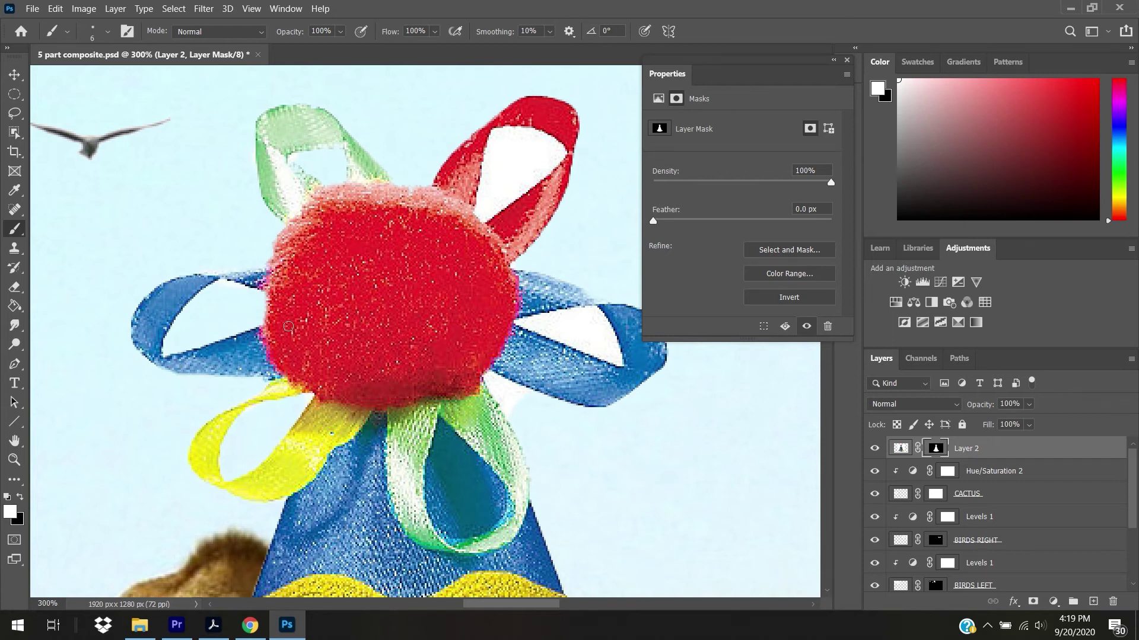
# Step: Paint black on the hat's layer mask to hide the leftover white inside the blue and red ribbon loops
pyautogui.press('x')
pyautogui.press(']')
pyautogui.press(']')
pyautogui.press(']')
pyautogui.press(']')
pyautogui.press(']')
pyautogui.press(']')
pyautogui.moveTo(585, 330)
pyautogui.mouseDown()
pyautogui.moveTo(611, 354)
pyautogui.moveTo(589, 344)
pyautogui.moveTo(592, 317)
pyautogui.moveTo(552, 328)
pyautogui.mouseUp()
pyautogui.press('[')
pyautogui.press('[')
pyautogui.press('[')
pyautogui.press('[')
pyautogui.press('[')
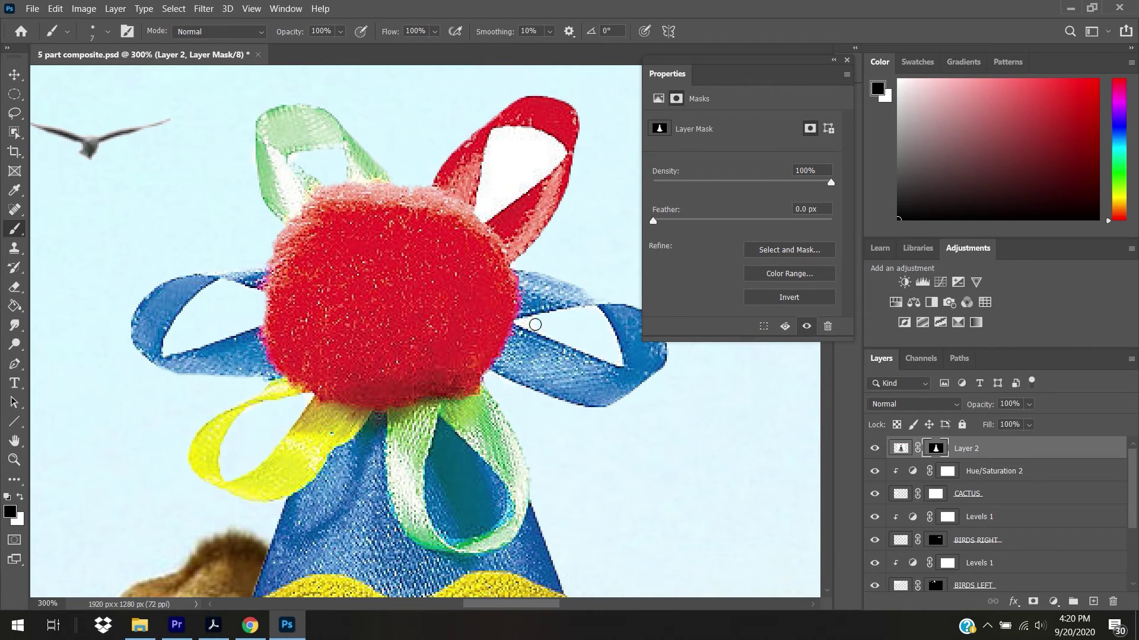
pyautogui.press(']')
pyautogui.press(']')
pyautogui.press(']')
pyautogui.press(']')
pyautogui.moveTo(488, 151)
pyautogui.mouseDown()
pyautogui.moveTo(551, 153)
pyautogui.moveTo(513, 141)
pyautogui.moveTo(501, 158)
pyautogui.moveTo(518, 177)
pyautogui.mouseUp()
pyautogui.press('[')
pyautogui.press('[')
pyautogui.press('[')
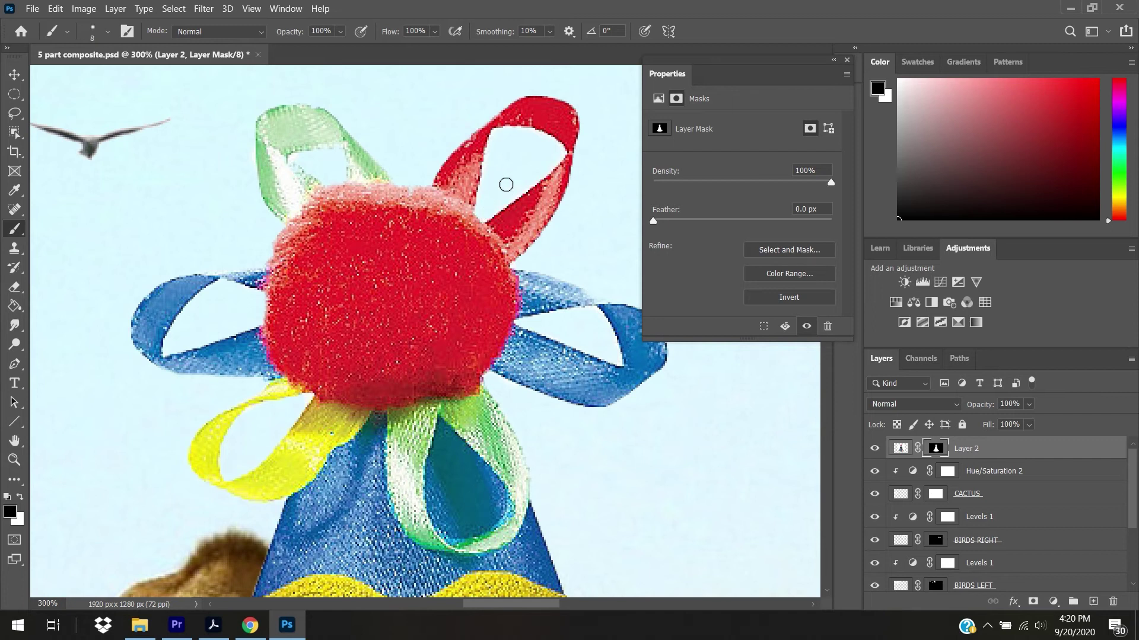
# Step: Scale the party hat down to about 40 px wide and place it on the middle camel's head
pyautogui.hotkey('ctrl', '-')
pyautogui.hotkey('ctrl', '-')
pyautogui.hotkey('ctrl', '-')
pyautogui.hotkey('ctrl', '-')
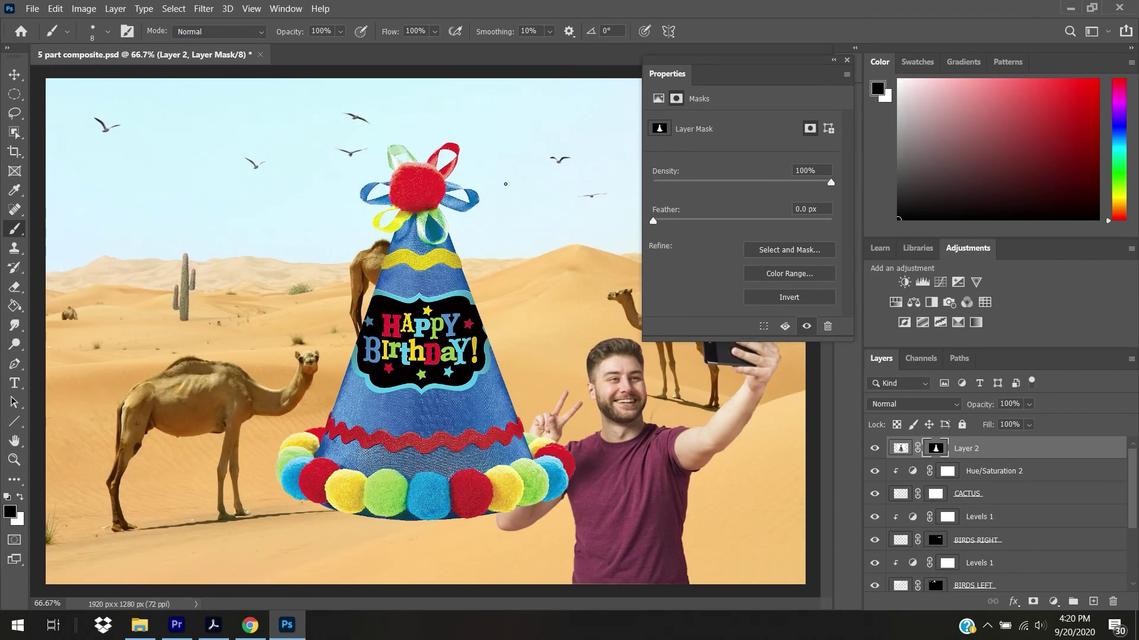
pyautogui.hotkey('ctrl', 't')
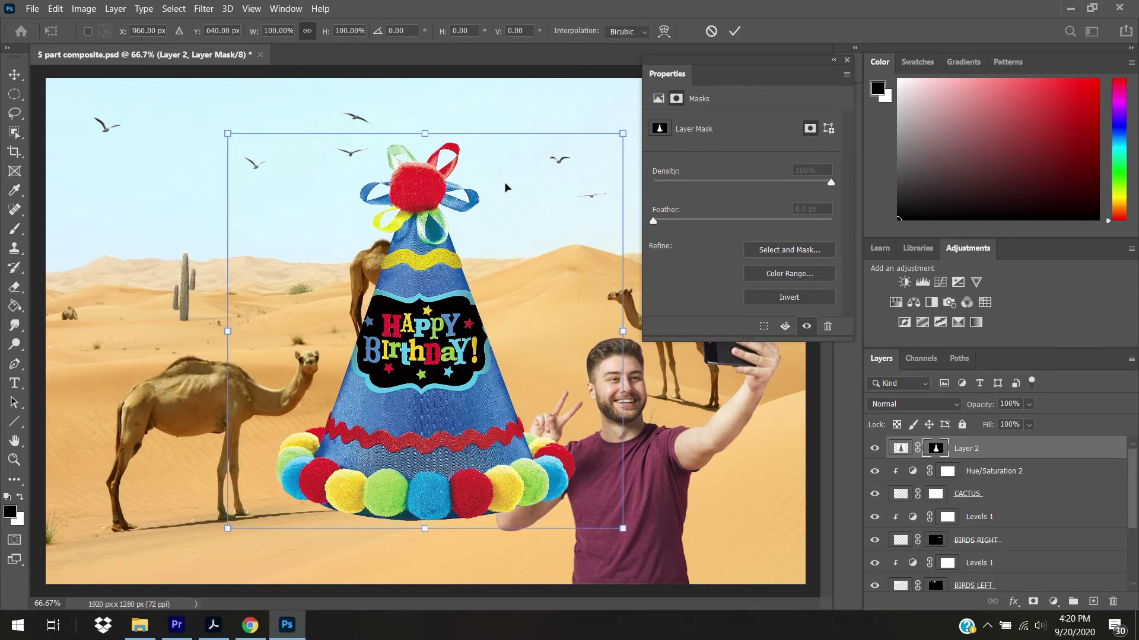
pyautogui.moveTo(623, 527); pyautogui.dragTo(440, 231)
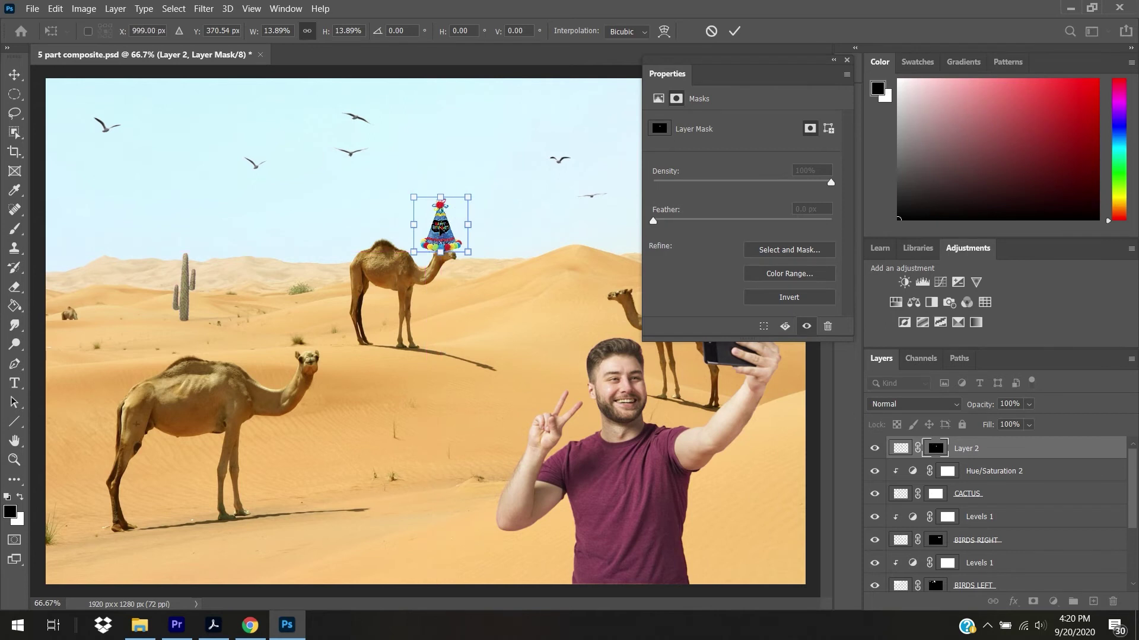
pyautogui.hotkey('ctrl', '+')
pyautogui.hotkey('ctrl', '+')
pyautogui.moveTo(828, 368); pyautogui.dragTo(828, 319)
pyautogui.moveTo(554, 326)
pyautogui.mouseDown()
pyautogui.moveTo(459, 254)
pyautogui.moveTo(432, 207)
pyautogui.moveTo(481, 303)
pyautogui.moveTo(500, 279)
pyautogui.mouseUp()
pyautogui.press('Return')
pyautogui.press('b')
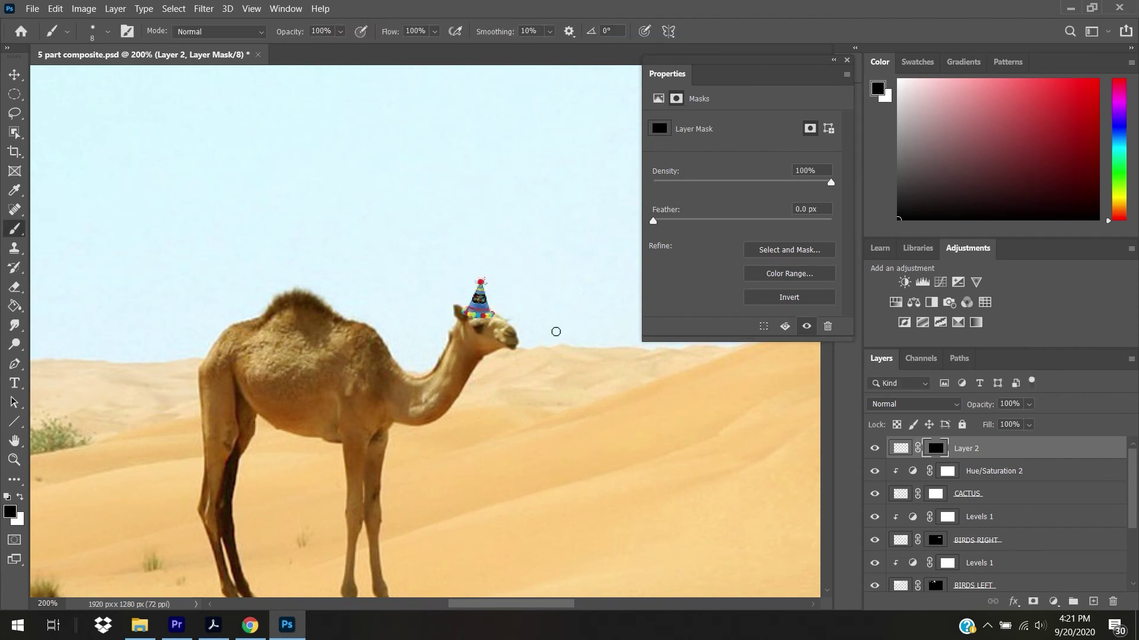
pyautogui.press('v')
pyautogui.moveTo(480, 311); pyautogui.dragTo(486, 311)
# Step: Select the party hat layer's image and reapply the last Lens Blur to it
pyautogui.click(576, 389)
pyautogui.click(488, 303)
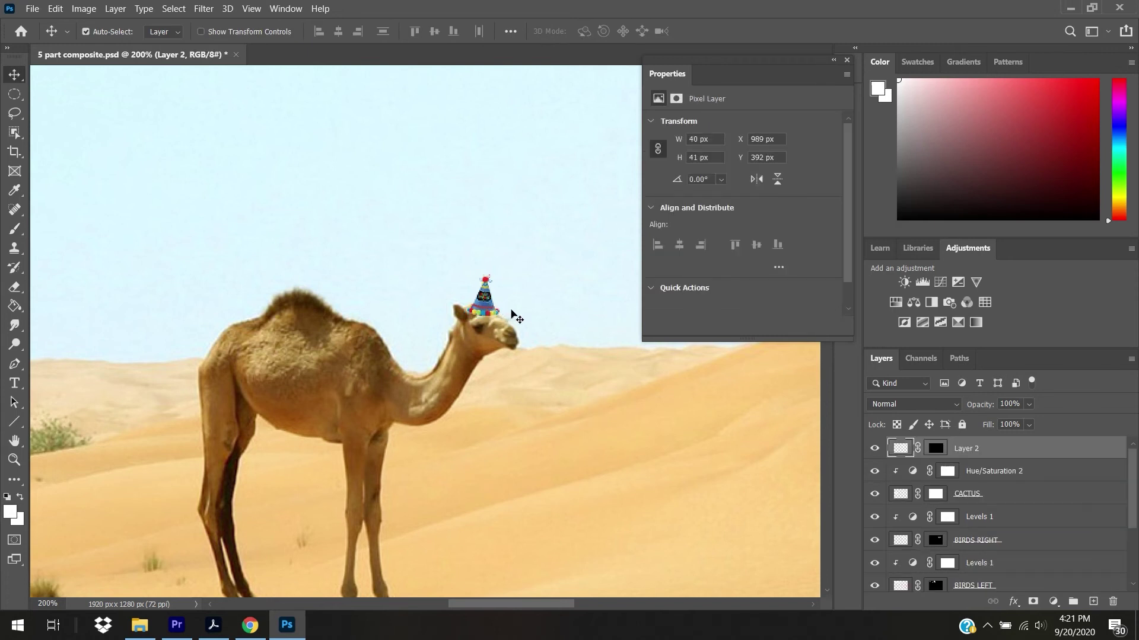
pyautogui.click(202, 9)
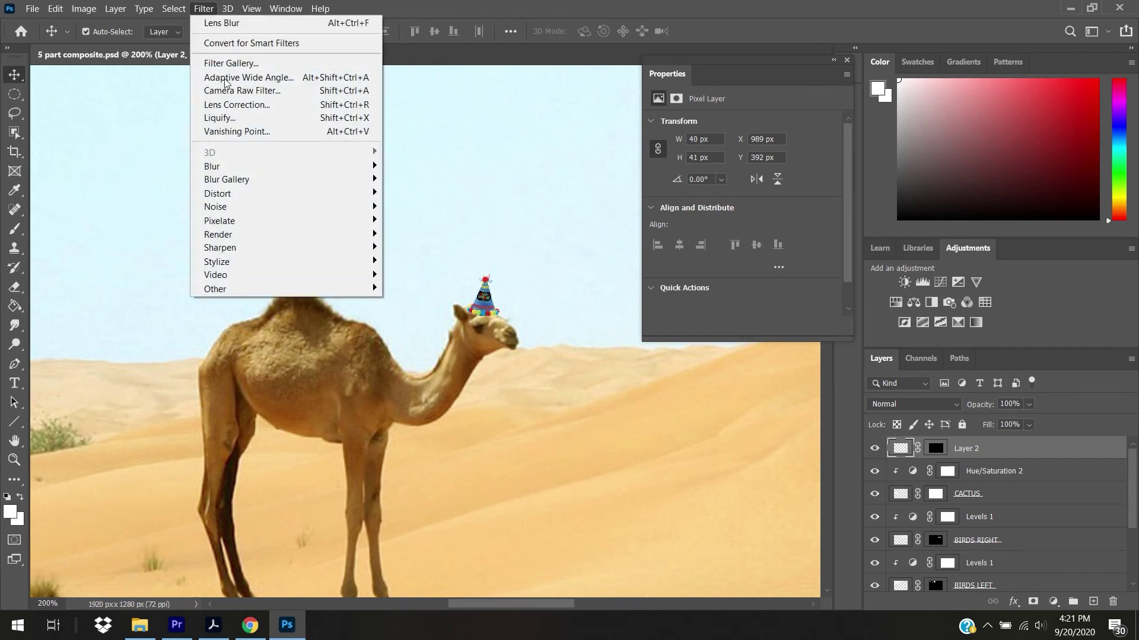
pyautogui.click(250, 23)
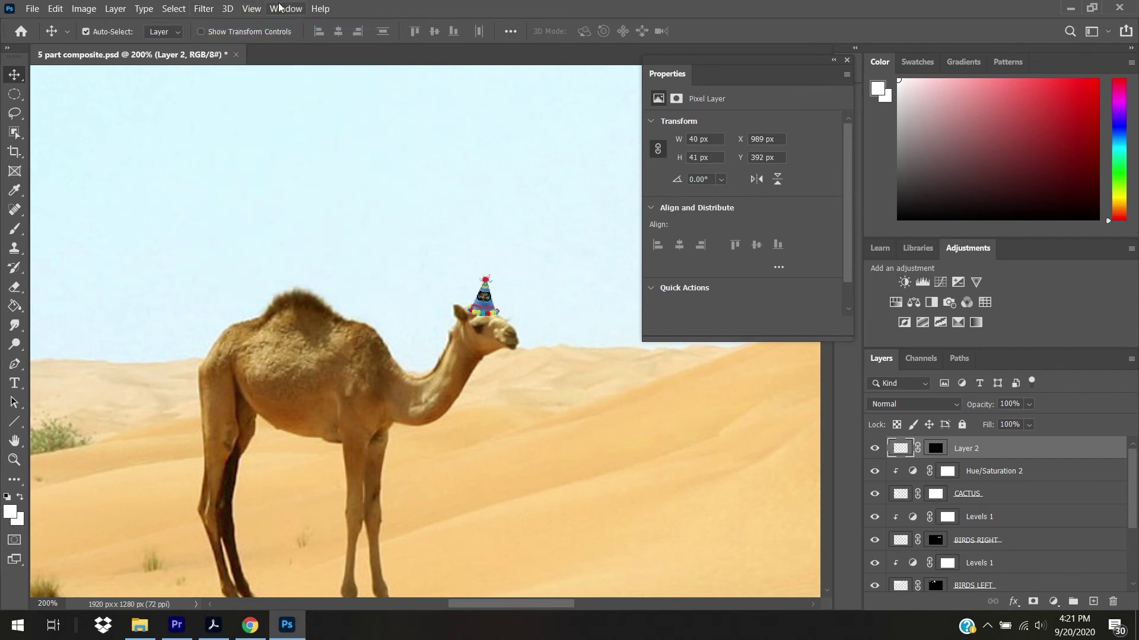
# Step: Run the last-used Lens Blur once more on the party hat's pixels
pyautogui.click(204, 8)
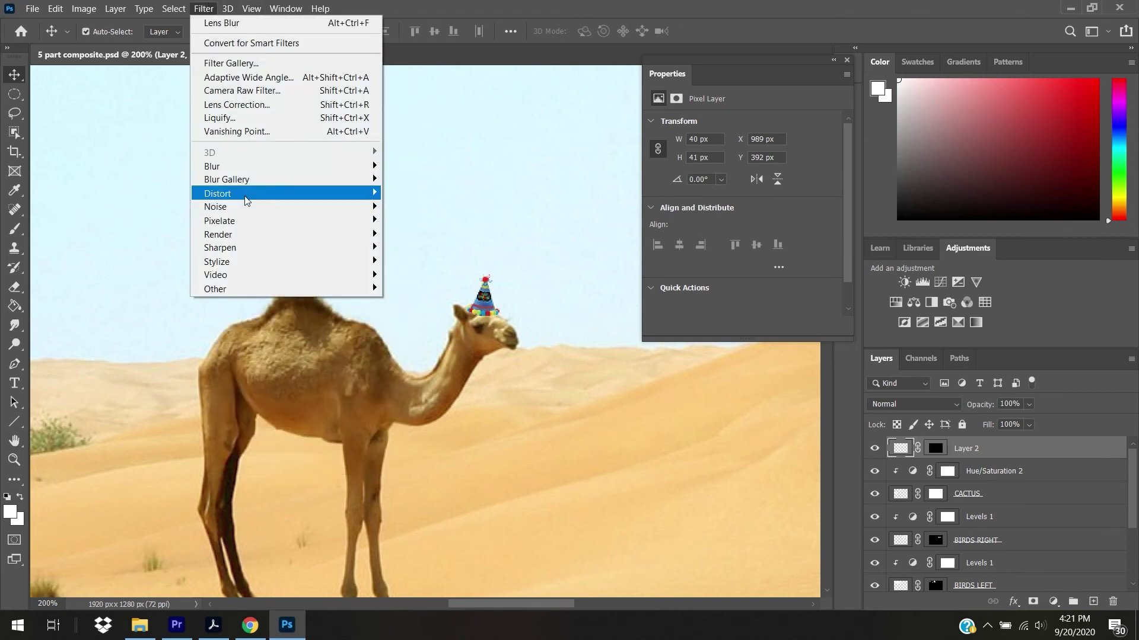
pyautogui.click(223, 24)
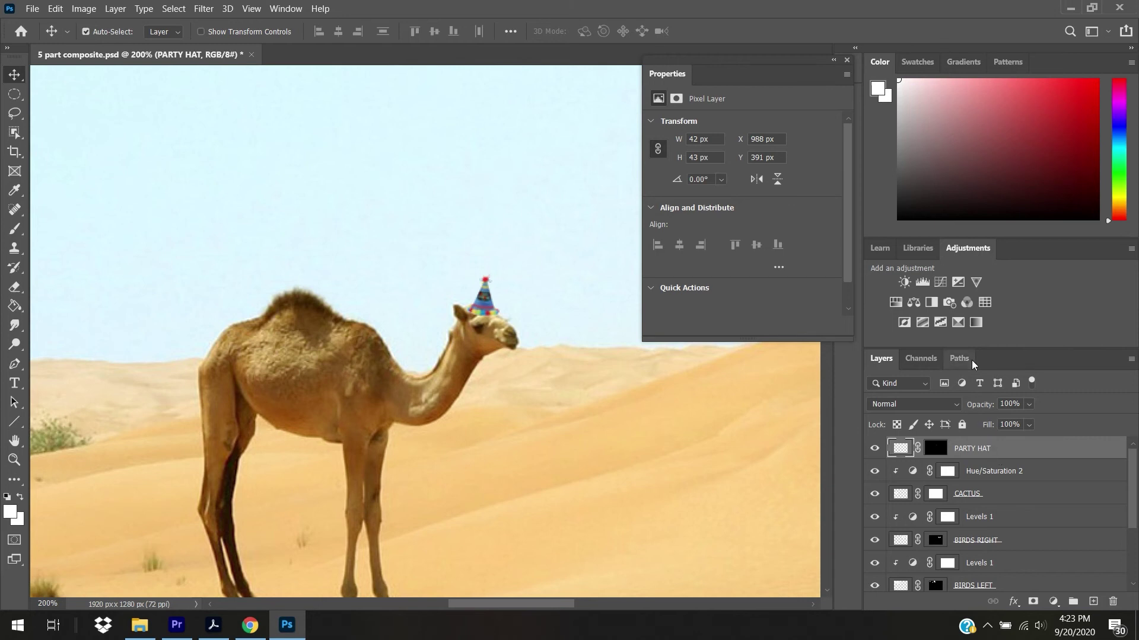
# Step: Add a Photo Filter adjustment clipped to the PARTY HAT layer, using Warming Filter (85) at 76% density
pyautogui.click(950, 305)
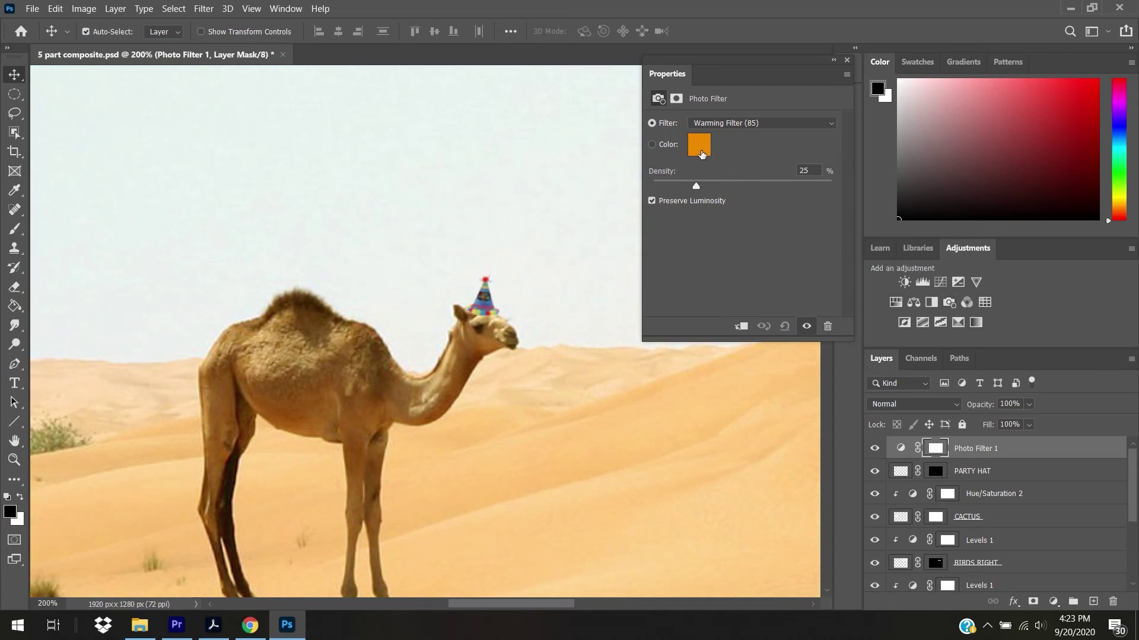
pyautogui.moveTo(695, 186); pyautogui.dragTo(753, 189)
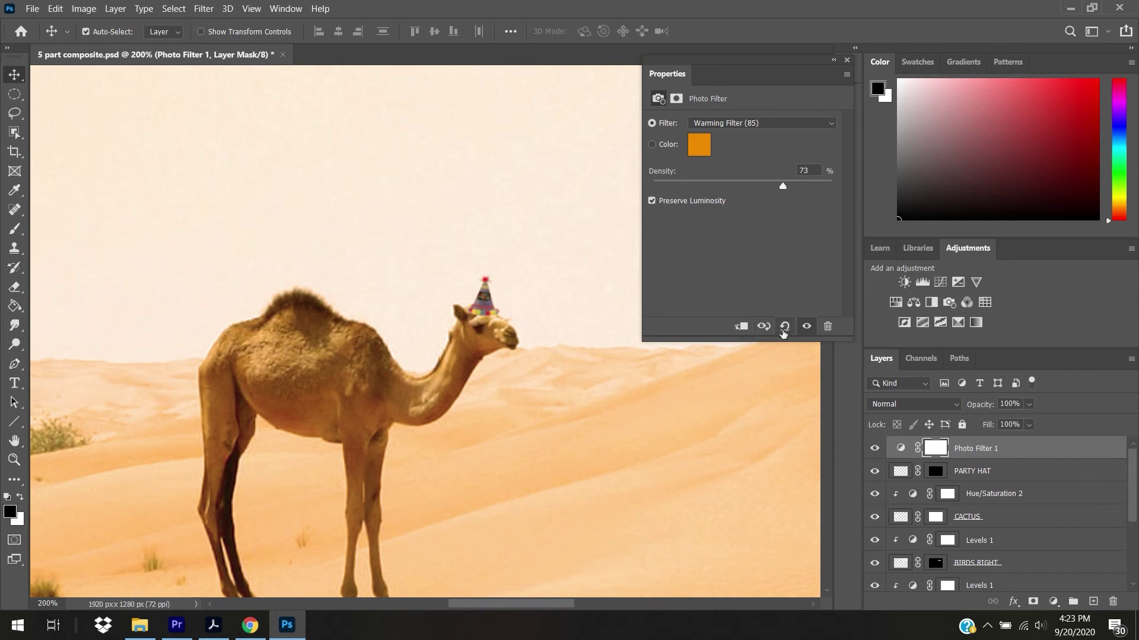
pyautogui.click(741, 326)
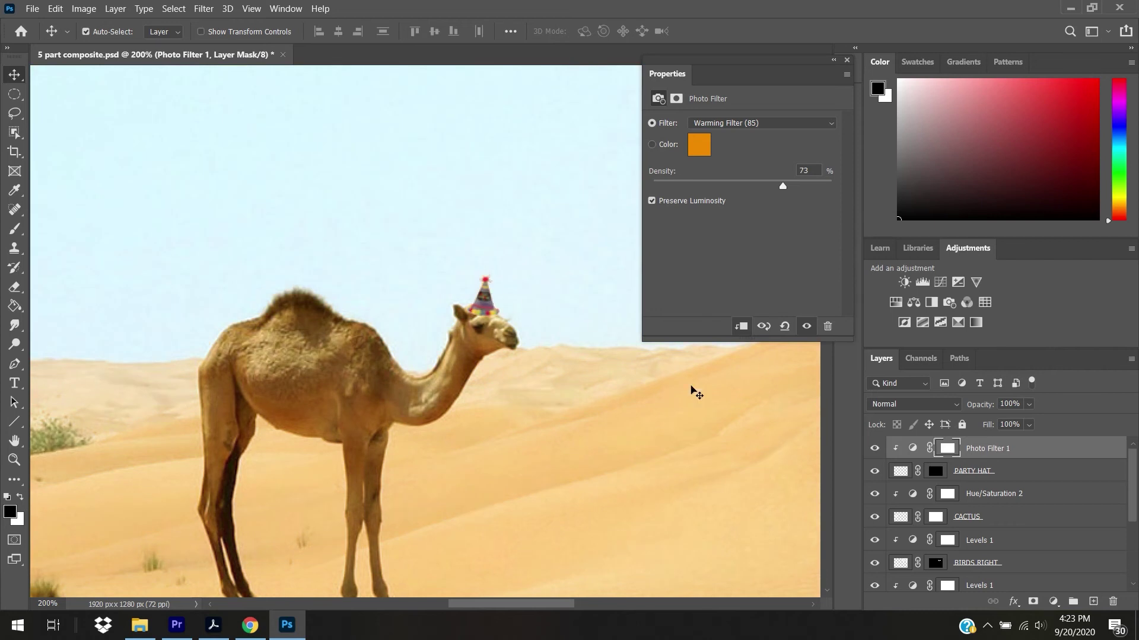
pyautogui.moveTo(785, 186); pyautogui.dragTo(790, 187)
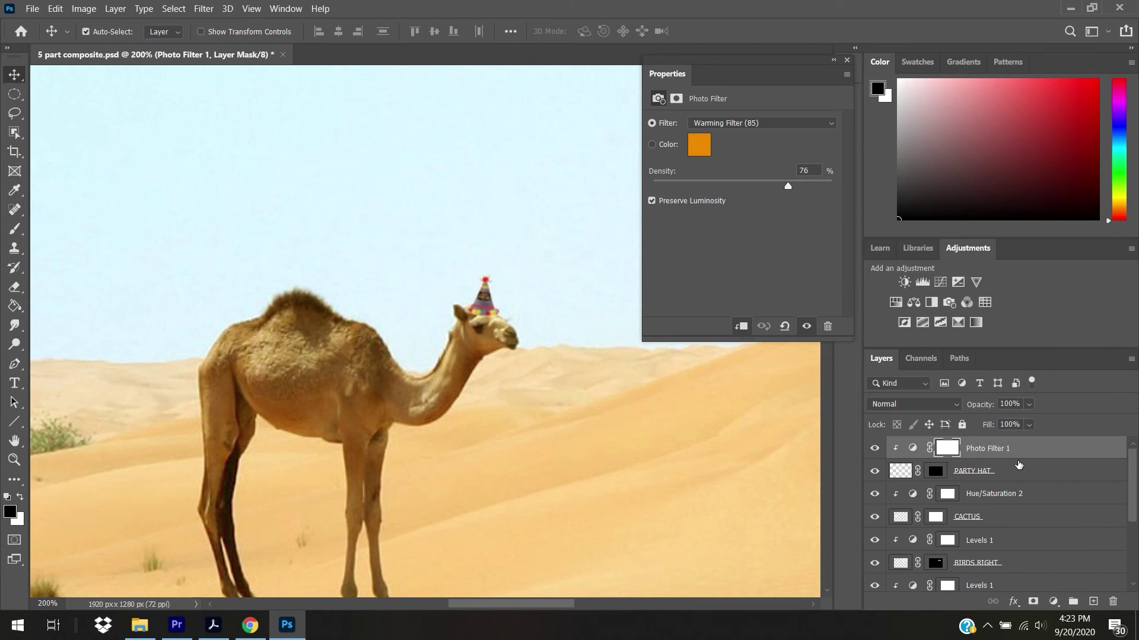
# Step: Add a Levels adjustment clipped to the party hat and set its midtone value to 1.30
pyautogui.click(923, 283)
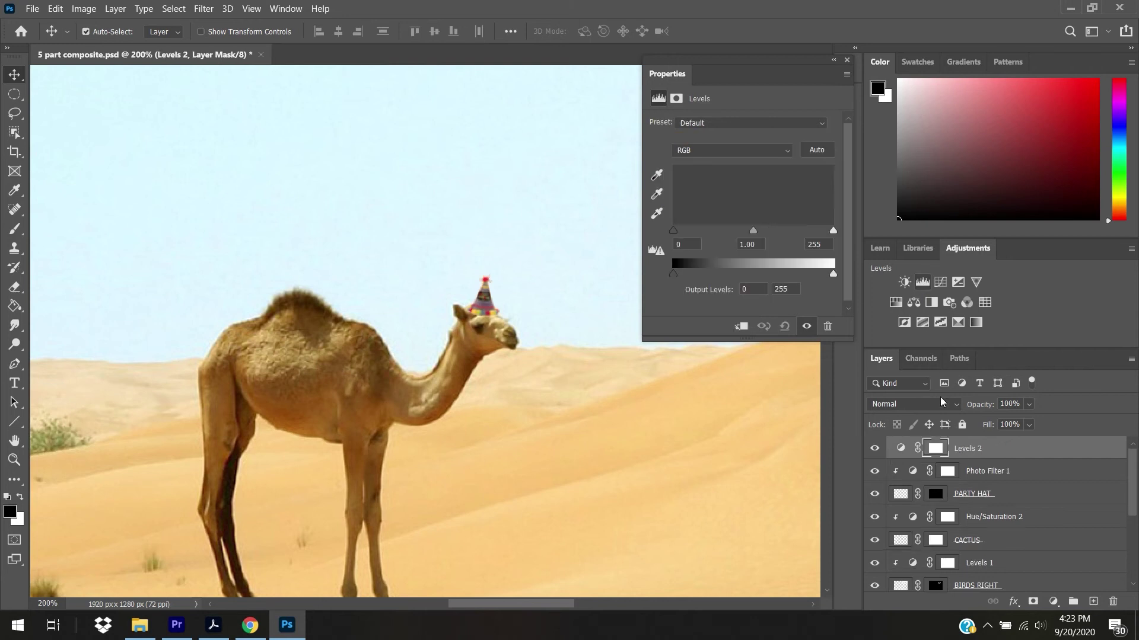
pyautogui.click(740, 327)
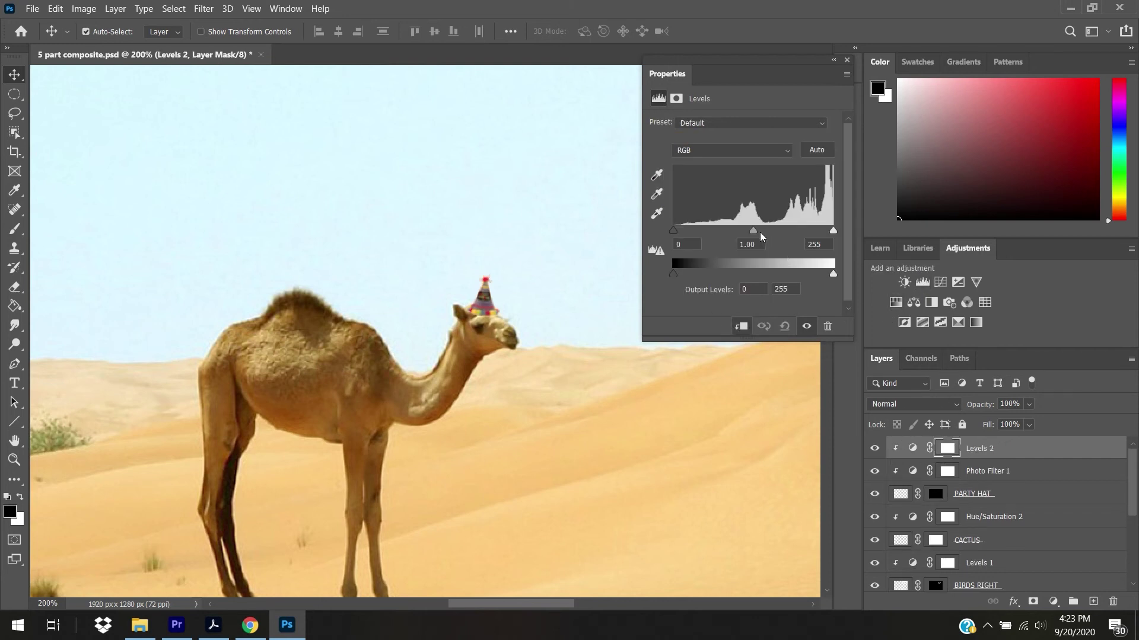
pyautogui.moveTo(753, 231); pyautogui.dragTo(740, 234)
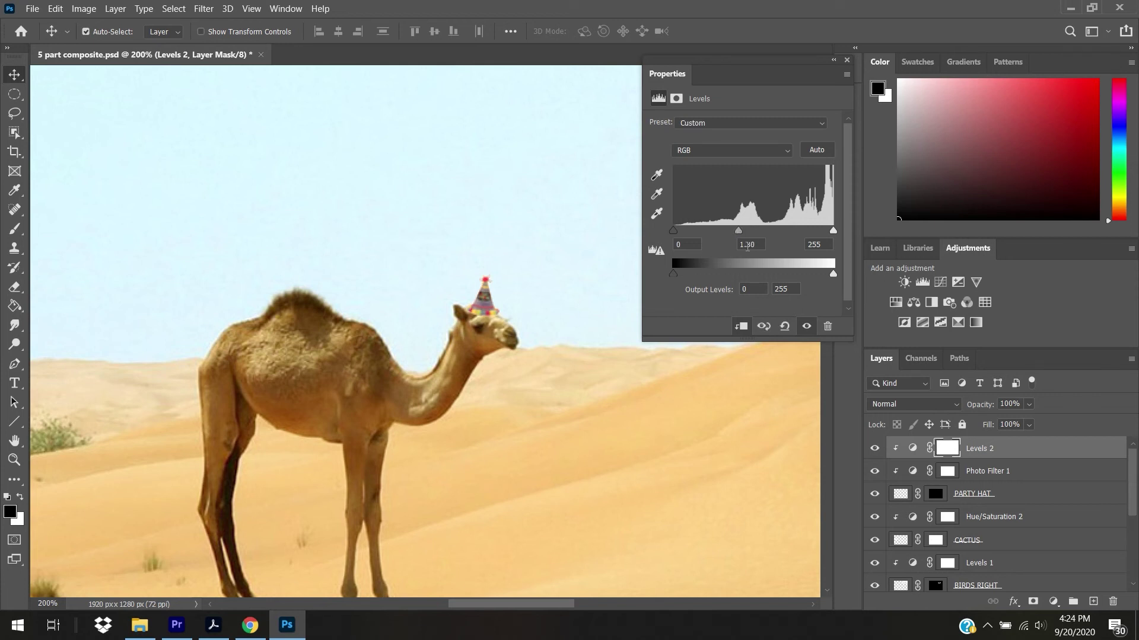
# Step: Duplicate the CACTUS layer and place the copy beside the original cactus at about X 324 px, Y 456 px
pyautogui.hotkey('ctrl', '-')
pyautogui.hotkey('ctrl', '-')
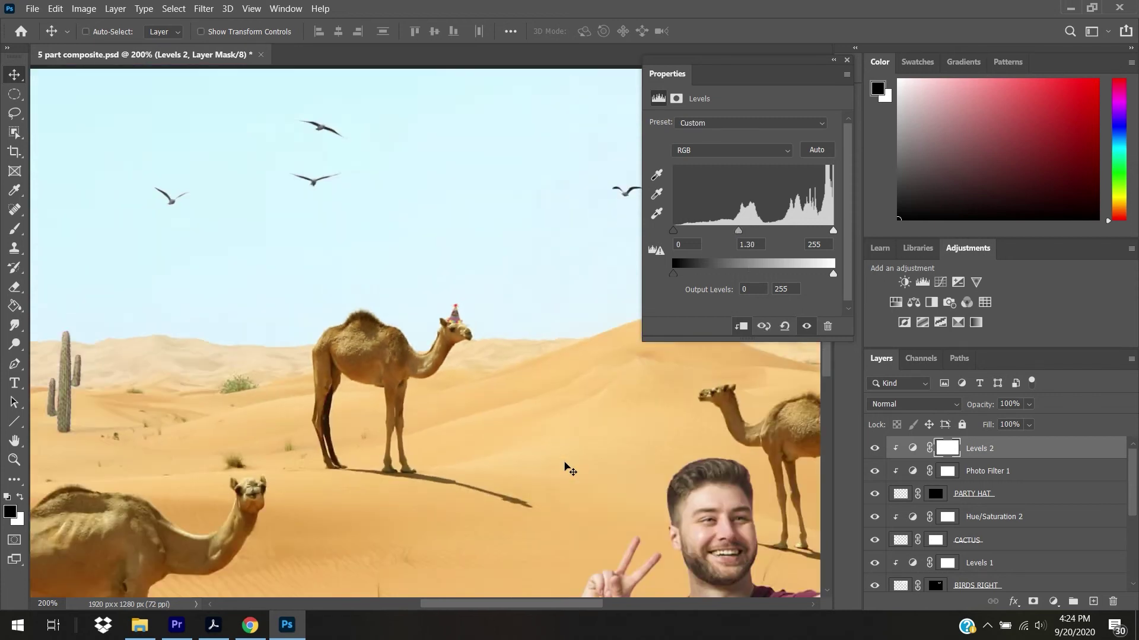
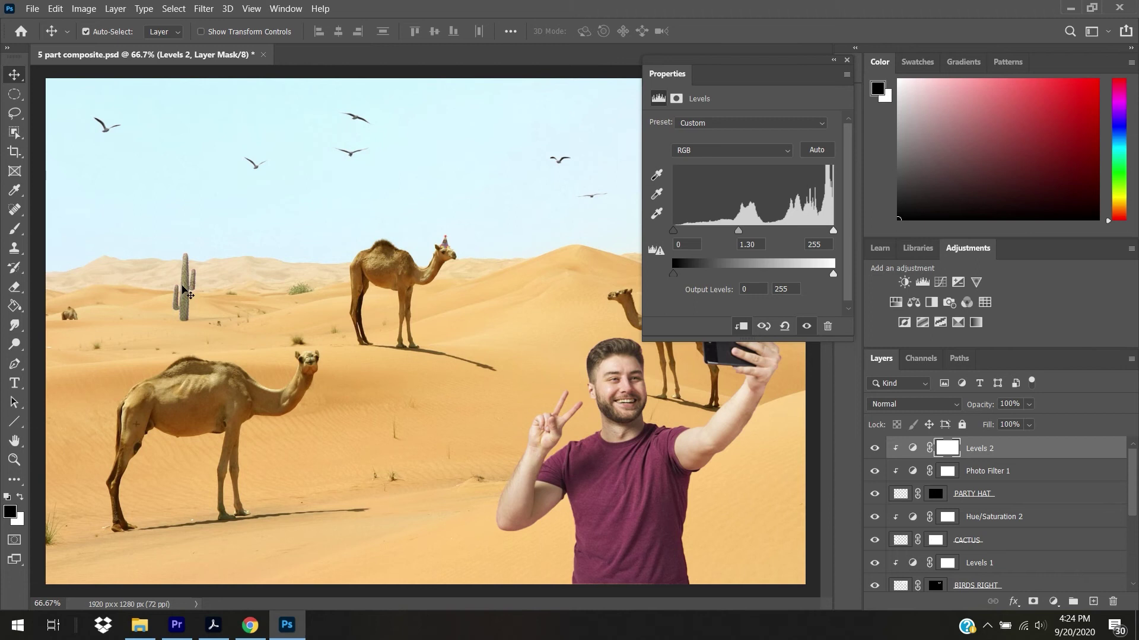
pyautogui.hotkey('ctrl', '+')
pyautogui.hotkey('ctrl', '+')
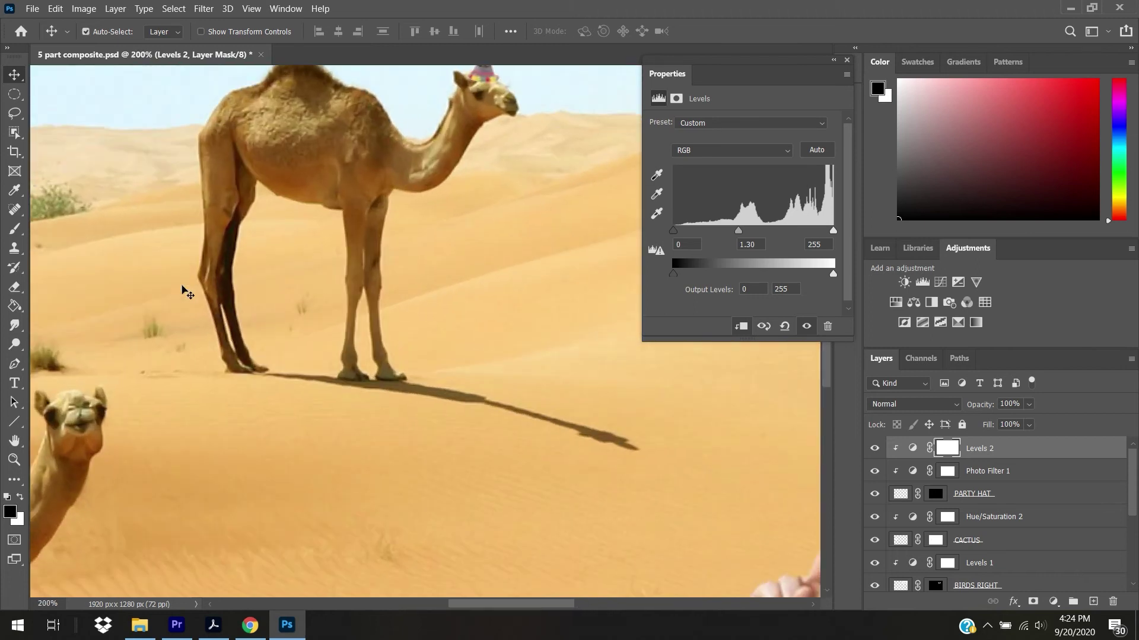
pyautogui.moveTo(501, 604); pyautogui.dragTo(409, 606)
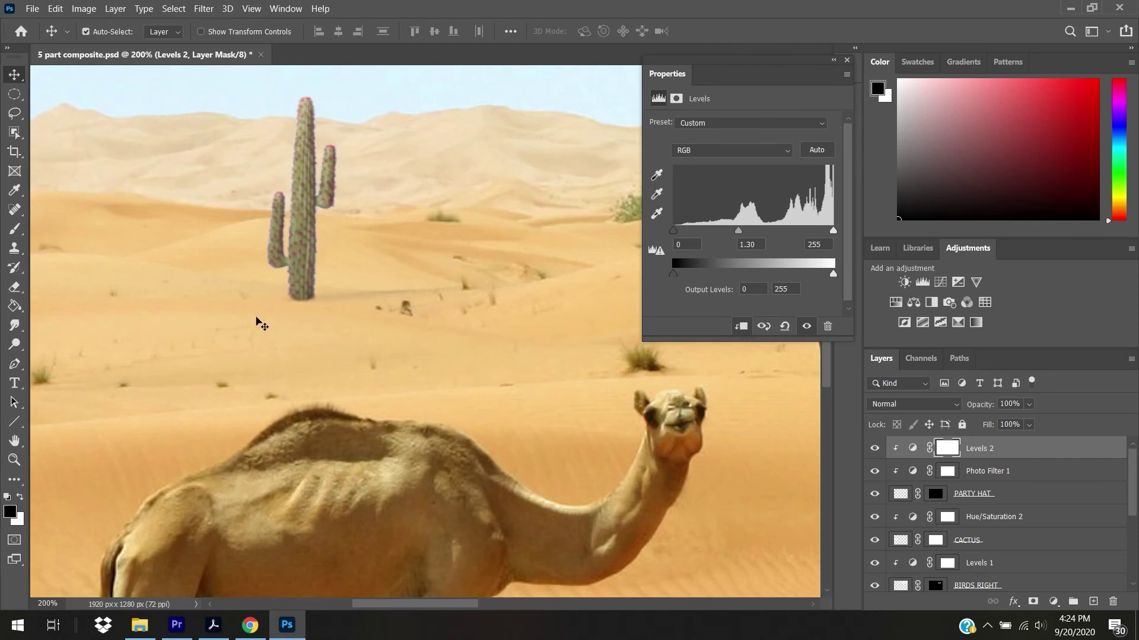
pyautogui.moveTo(825, 376); pyautogui.dragTo(823, 349)
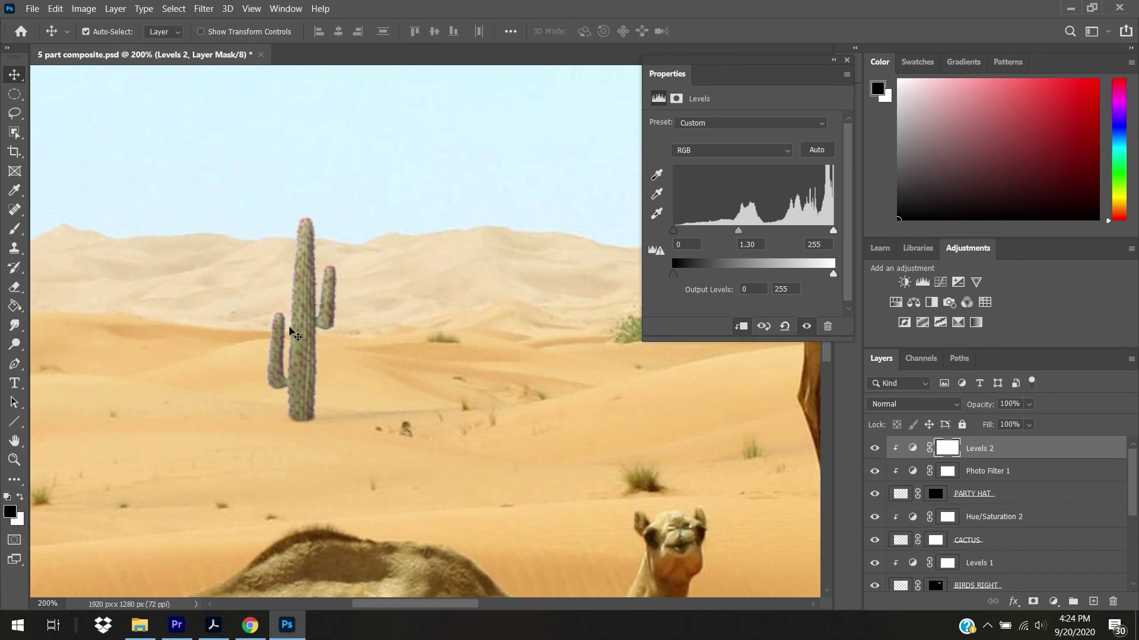
pyautogui.press('ctrl')
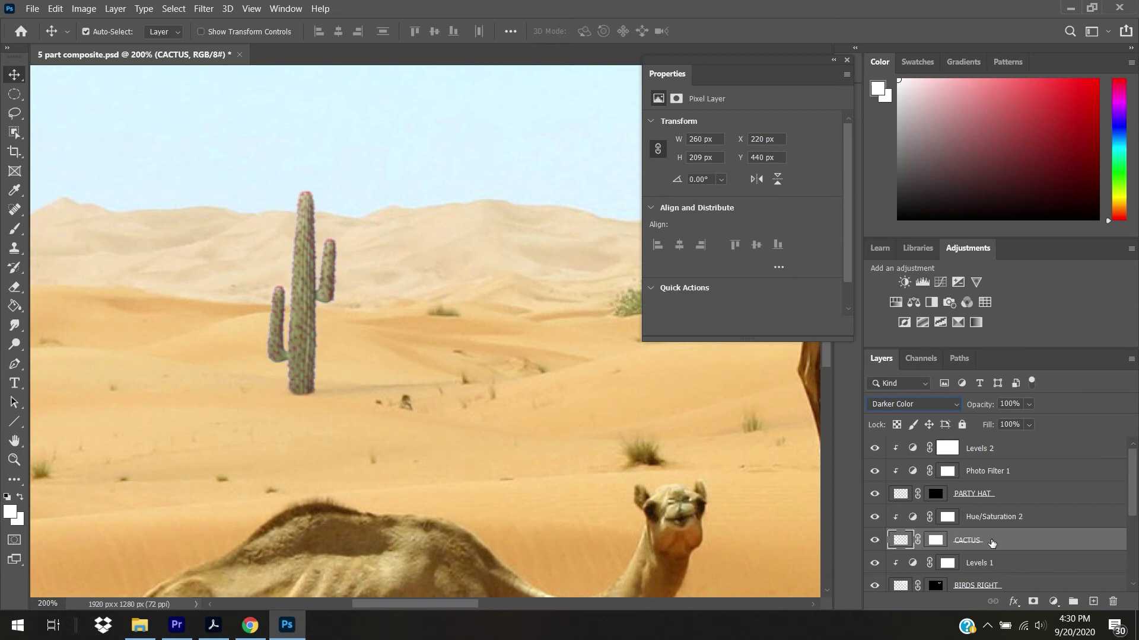
pyautogui.press('ctrl')
pyautogui.hotkey('ctrl', 'v')
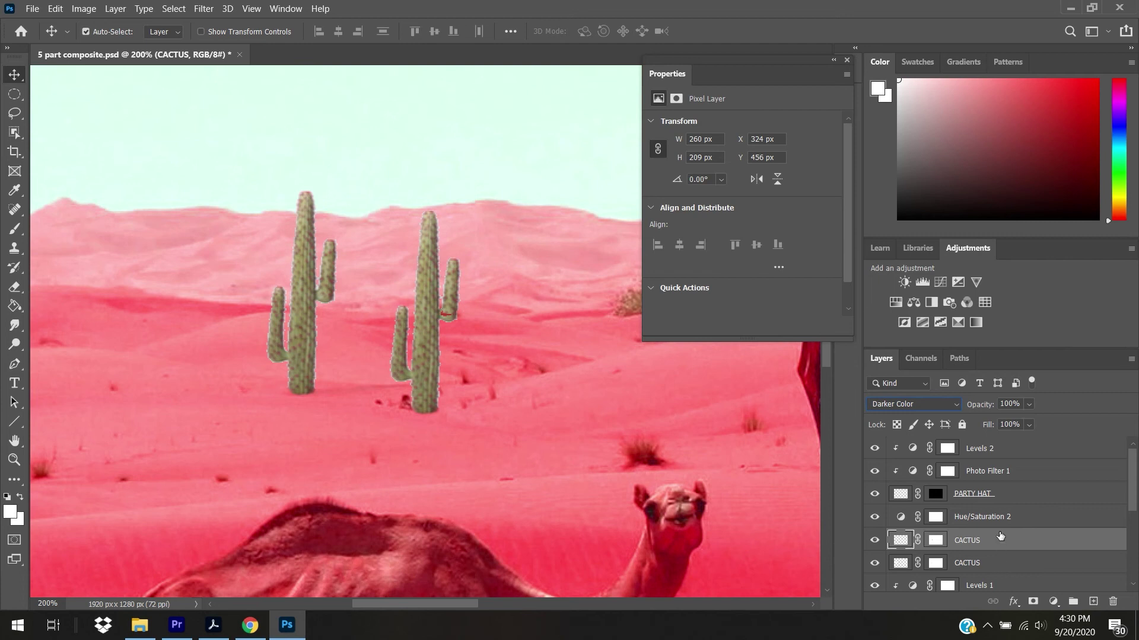
# Step: Identify the copied CACTUS layer by toggling its visibility and move it to the top of the layer stack
pyautogui.click(1012, 519)
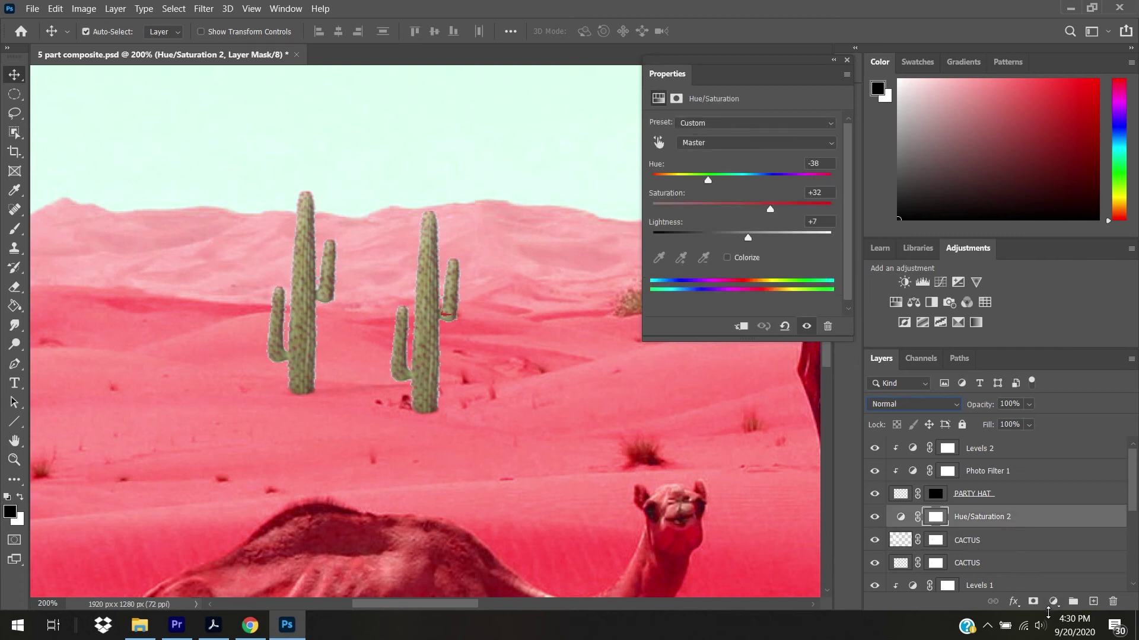
pyautogui.click(990, 544)
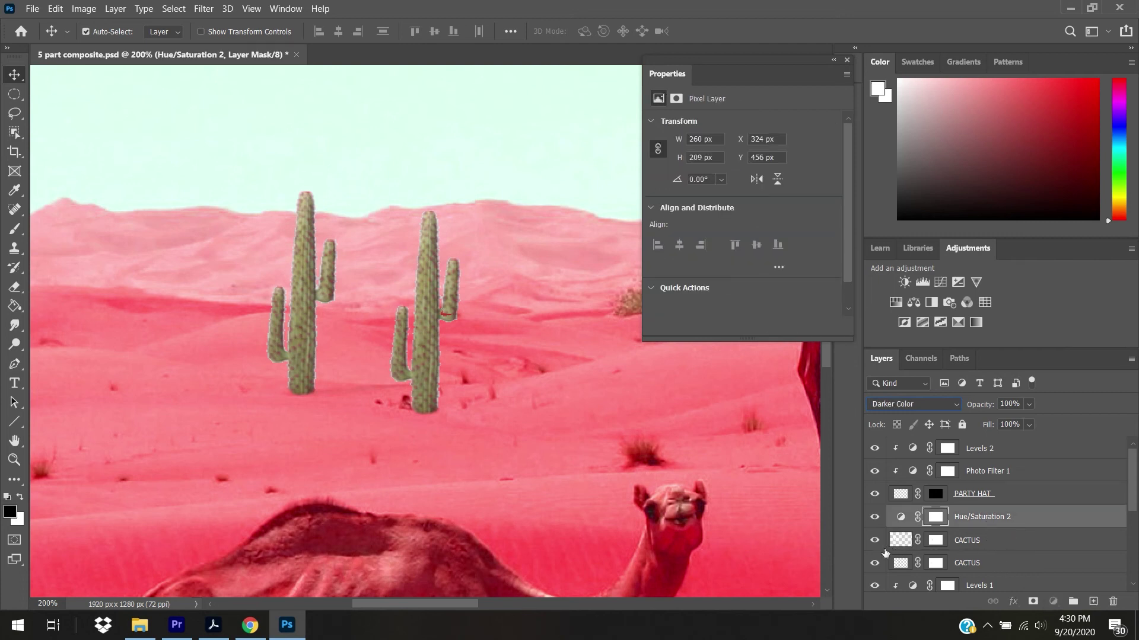
pyautogui.click(875, 542)
pyautogui.click(875, 541)
pyautogui.click(876, 540)
pyautogui.click(875, 540)
pyautogui.click(875, 541)
pyautogui.moveTo(1011, 544); pyautogui.dragTo(1022, 447)
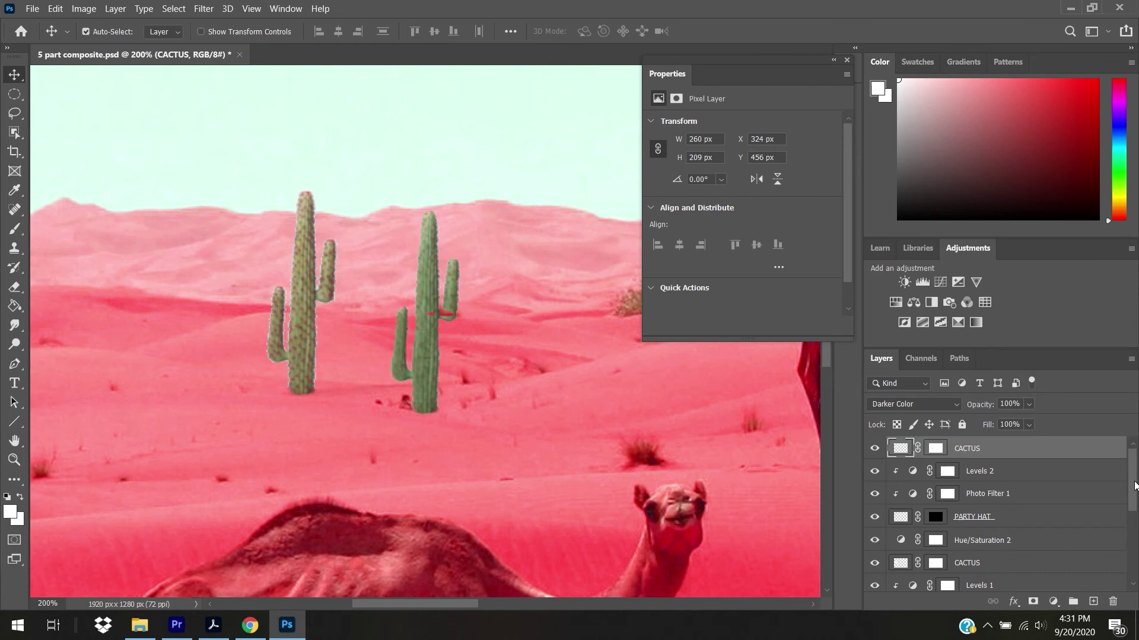
# Step: Clip the Hue/Saturation 2 adjustment to the original CACTUS layer again
pyautogui.scroll(-2, 1008, 498)
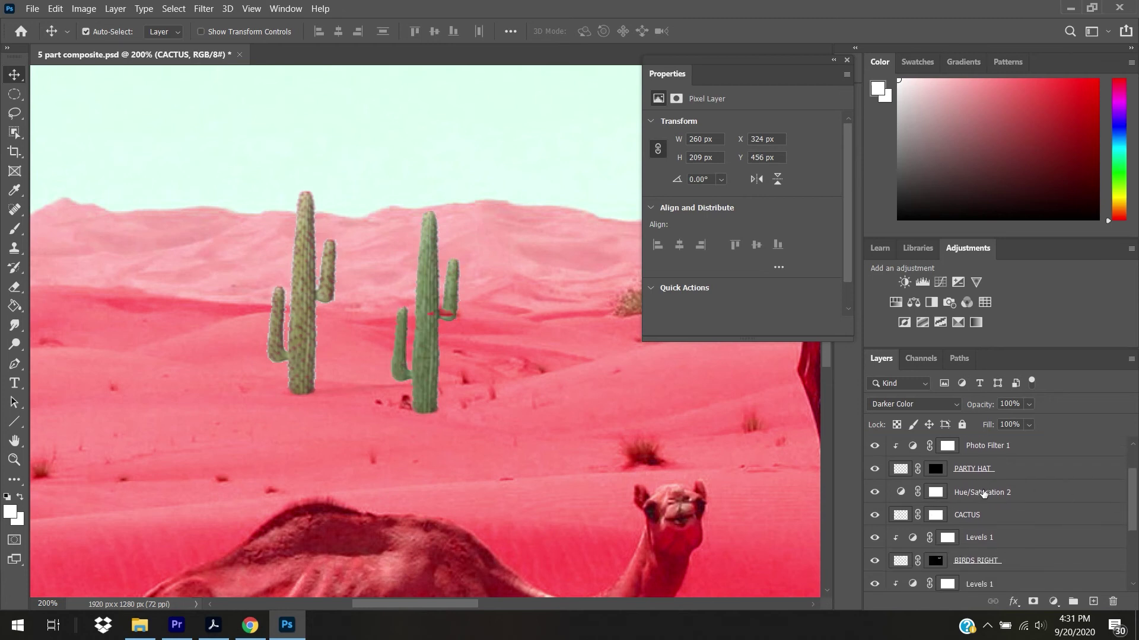
pyautogui.click(982, 493)
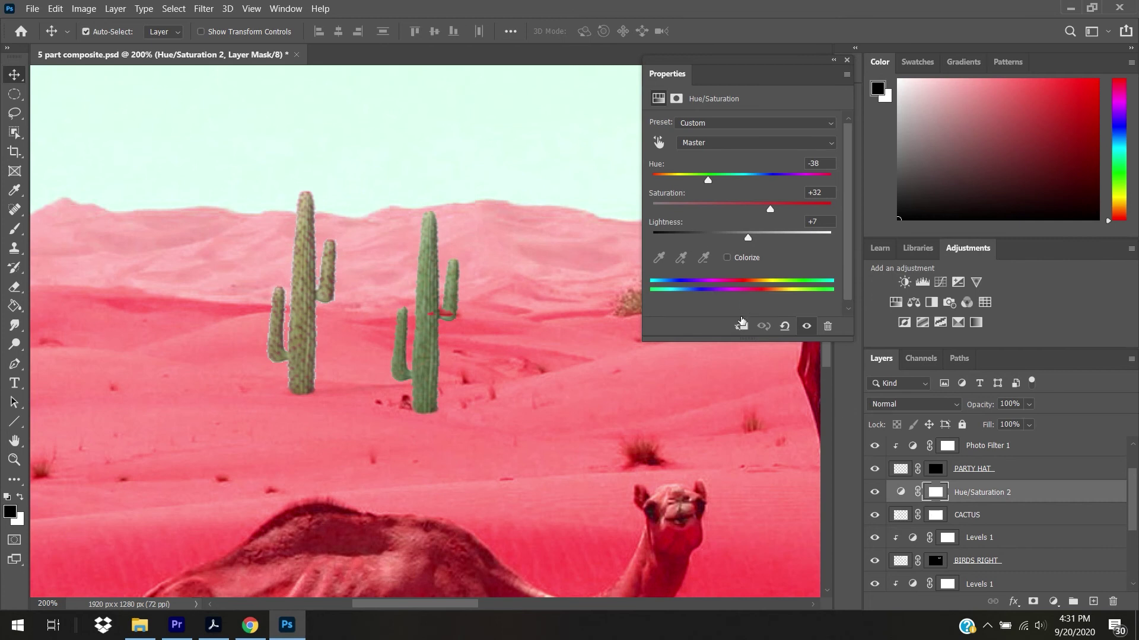
pyautogui.click(740, 324)
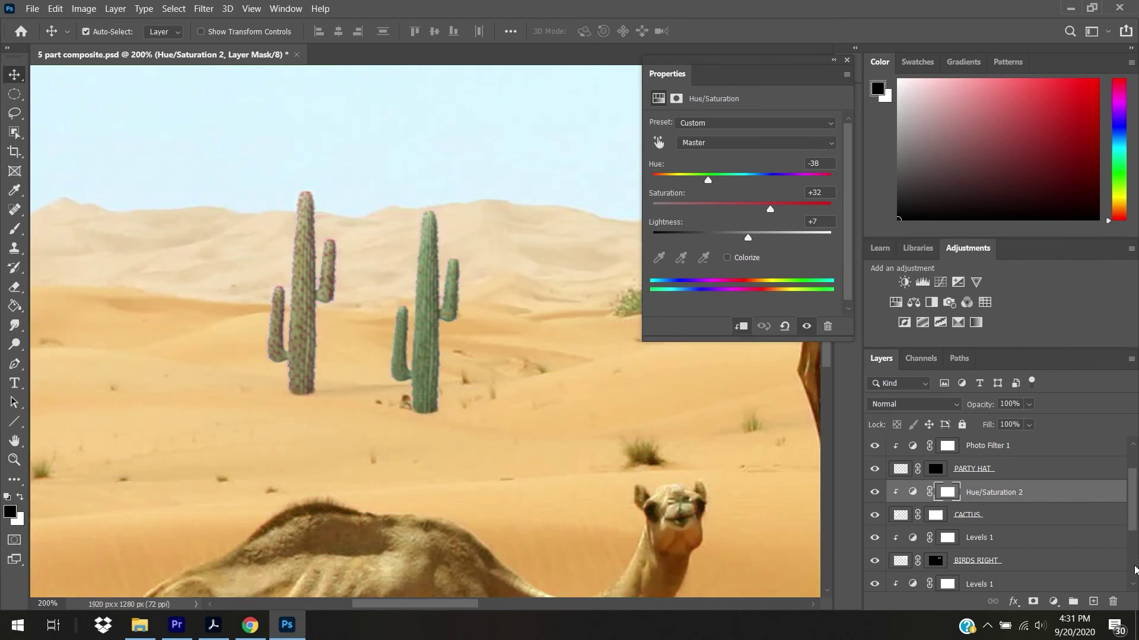
# Step: Rename the copied cactus layer at the top of the stack as CACTUS SHADOW
pyautogui.moveTo(1125, 479); pyautogui.dragTo(1121, 510)
pyautogui.click(987, 450)
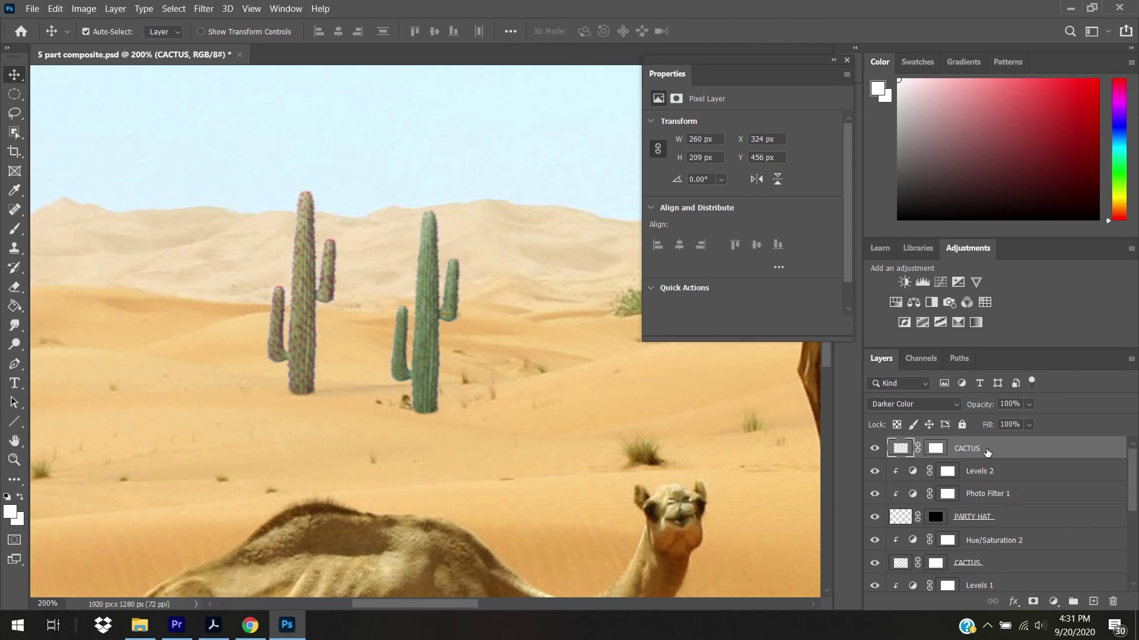
pyautogui.doubleClick(986, 449)
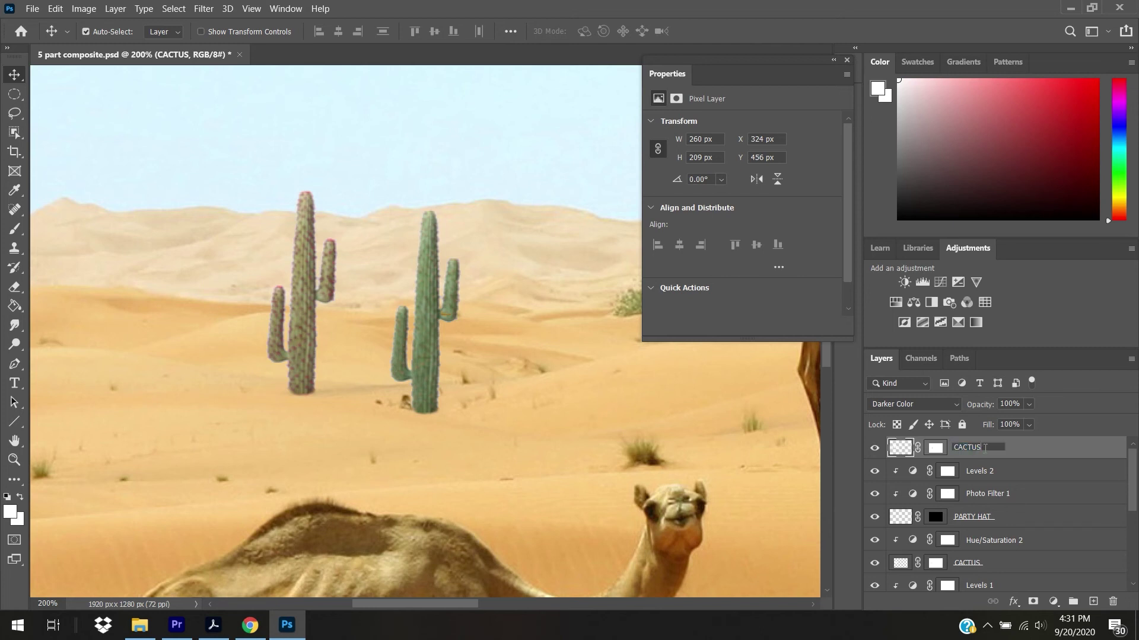
pyautogui.write('SHADOW')
pyautogui.press('Return')
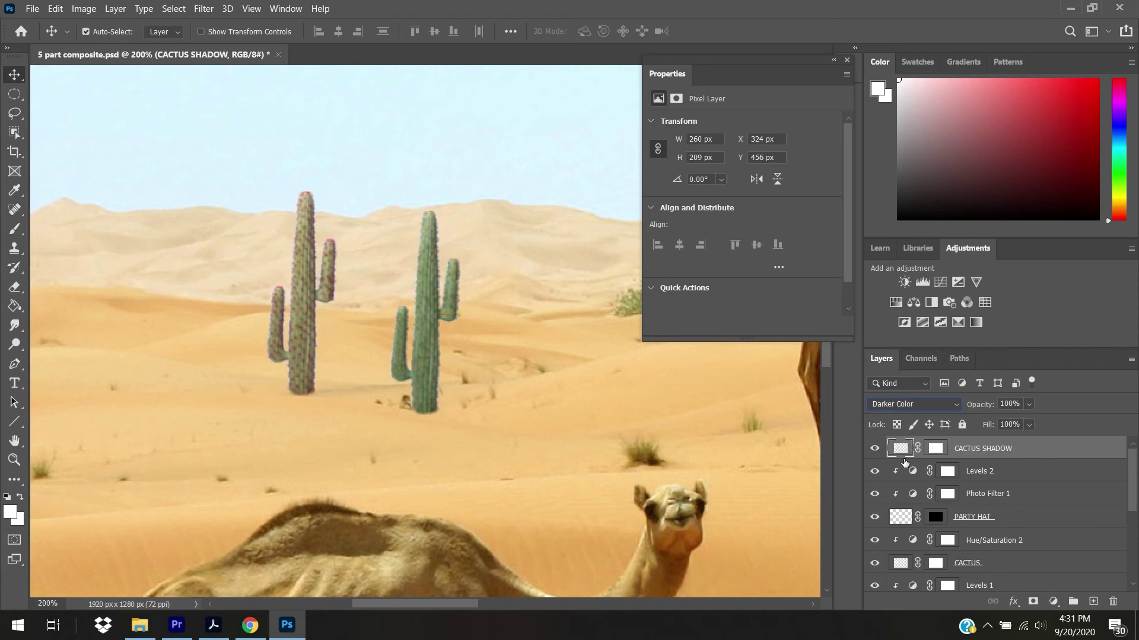
# Step: Set the CACTUS SHADOW layer's blend mode to Normal
pyautogui.click(937, 449)
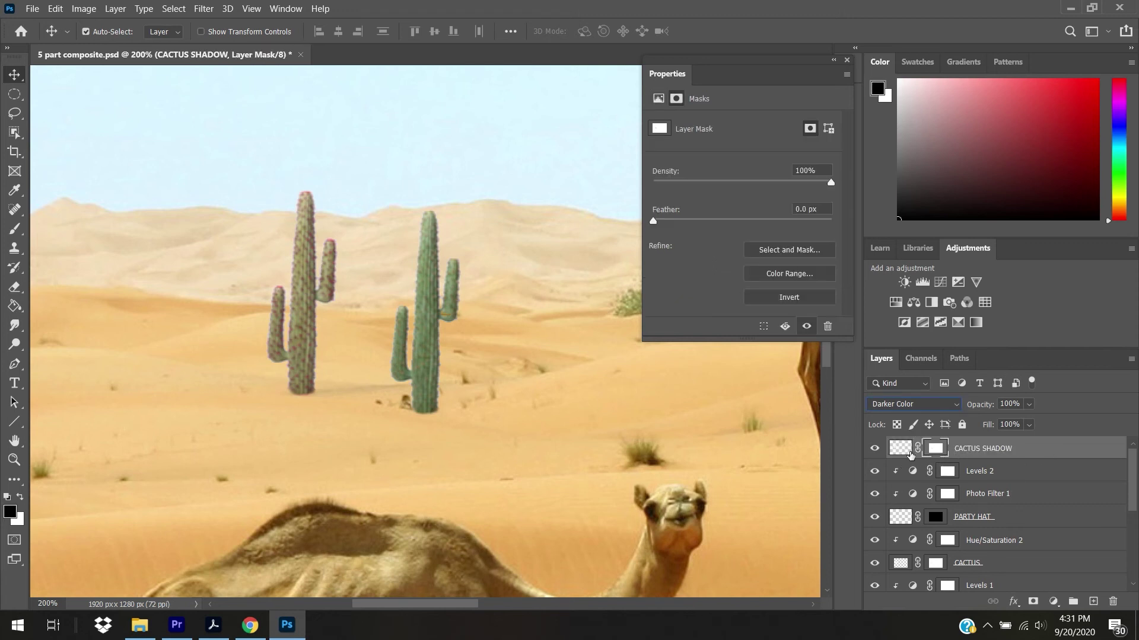
pyautogui.click(902, 449)
pyautogui.click(937, 450)
pyautogui.click(955, 405)
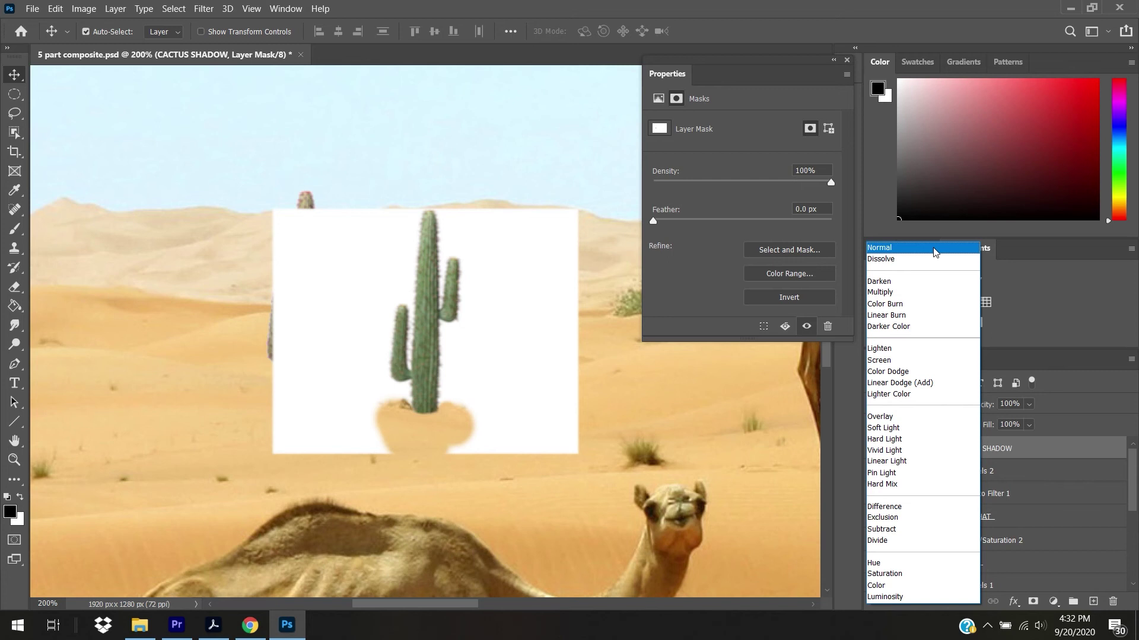
pyautogui.click(935, 252)
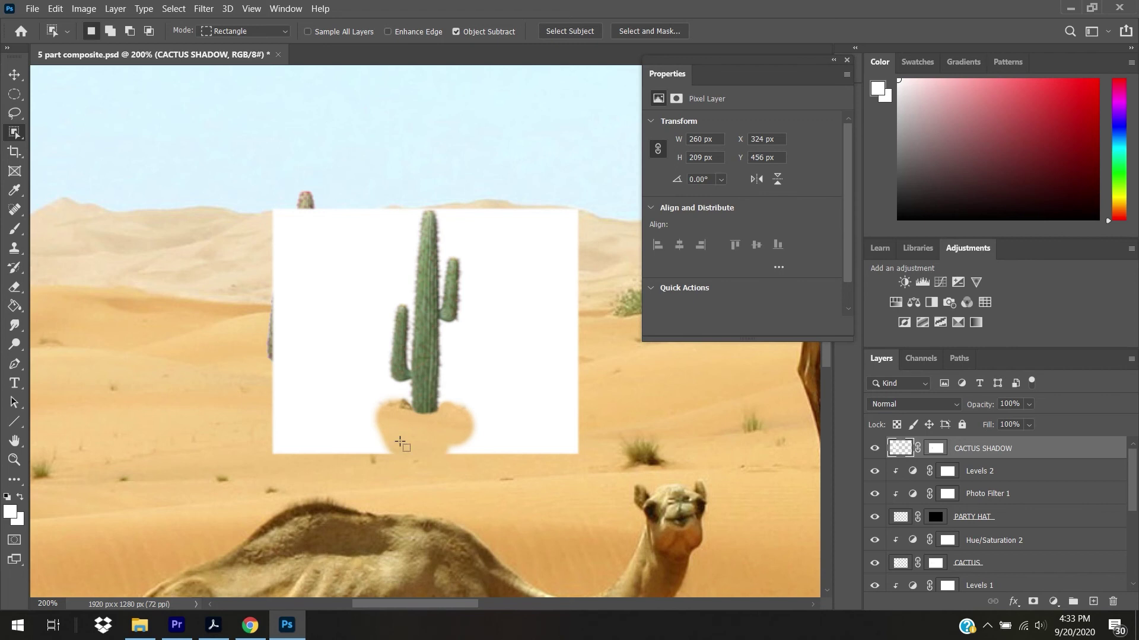
# Step: Paint black on the CACTUS SHADOW layer mask with a 35 px brush to hide the white box around the copied cactus
pyautogui.click(15, 229)
pyautogui.click(9, 502)
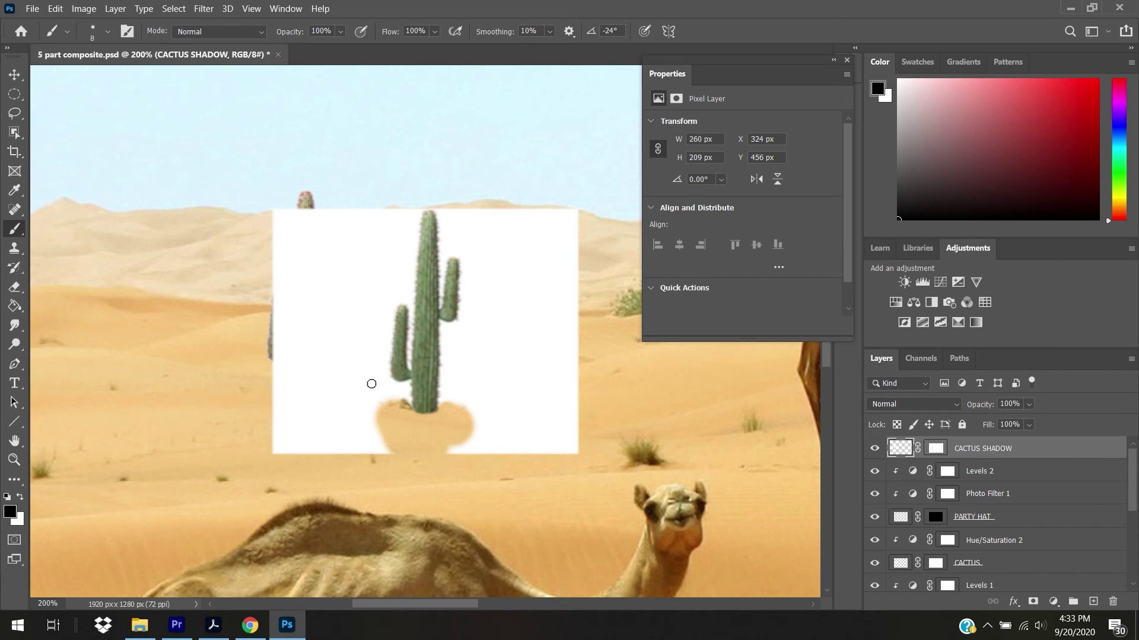
pyautogui.press(']')
pyautogui.press(']')
pyautogui.press(']')
pyautogui.press(']')
pyautogui.press(']')
pyautogui.press(']')
pyautogui.press(']')
pyautogui.moveTo(364, 443)
pyautogui.mouseDown()
pyautogui.moveTo(368, 415)
pyautogui.moveTo(386, 465)
pyautogui.moveTo(409, 469)
pyautogui.mouseUp()
pyautogui.hotkey('ctrl', 'z')
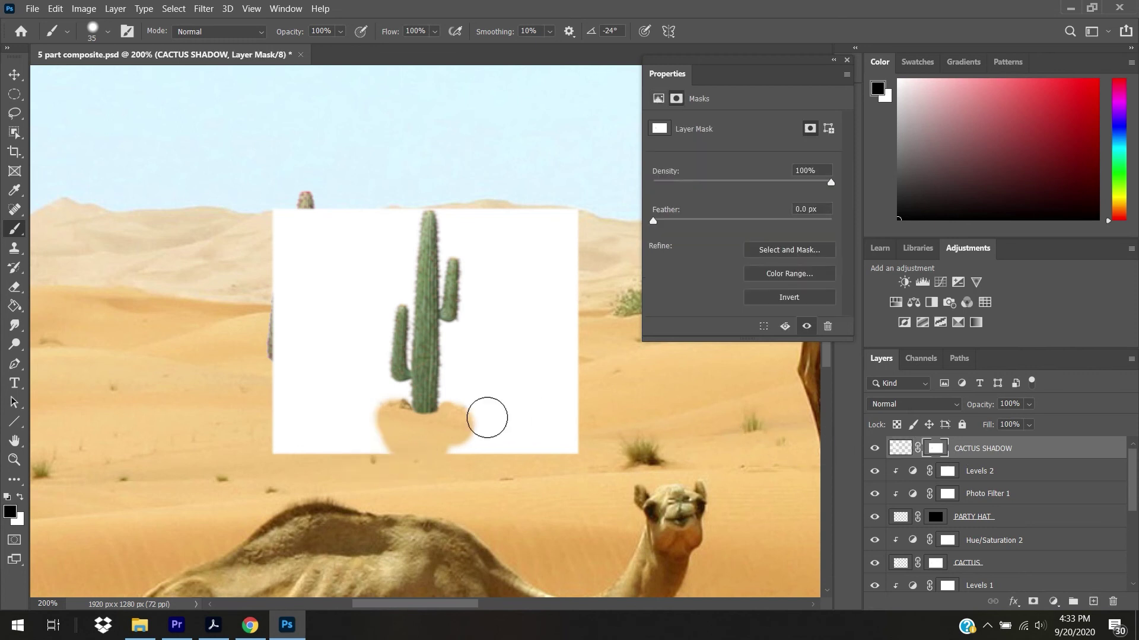
pyautogui.moveTo(376, 432)
pyautogui.mouseDown()
pyautogui.moveTo(325, 367)
pyautogui.moveTo(385, 453)
pyautogui.moveTo(251, 371)
pyautogui.moveTo(293, 440)
pyautogui.moveTo(279, 438)
pyautogui.moveTo(367, 450)
pyautogui.moveTo(325, 427)
pyautogui.moveTo(241, 274)
pyautogui.moveTo(296, 363)
pyautogui.moveTo(303, 426)
pyautogui.moveTo(270, 221)
pyautogui.moveTo(334, 387)
pyautogui.moveTo(356, 405)
pyautogui.moveTo(359, 257)
pyautogui.moveTo(335, 216)
pyautogui.moveTo(278, 208)
pyautogui.moveTo(346, 307)
pyautogui.moveTo(340, 254)
pyautogui.moveTo(314, 259)
pyautogui.moveTo(322, 322)
pyautogui.moveTo(311, 328)
pyautogui.moveTo(353, 416)
pyautogui.moveTo(366, 418)
pyautogui.moveTo(382, 400)
pyautogui.moveTo(369, 372)
pyautogui.moveTo(375, 231)
pyautogui.moveTo(356, 206)
pyautogui.moveTo(370, 251)
pyautogui.moveTo(392, 193)
pyautogui.moveTo(390, 267)
pyautogui.moveTo(413, 191)
pyautogui.moveTo(446, 186)
pyautogui.moveTo(466, 217)
pyautogui.moveTo(460, 232)
pyautogui.moveTo(570, 202)
pyautogui.moveTo(545, 241)
pyautogui.moveTo(562, 434)
pyautogui.moveTo(568, 202)
pyautogui.moveTo(566, 426)
pyautogui.moveTo(538, 454)
pyautogui.moveTo(452, 449)
pyautogui.moveTo(650, 419)
pyautogui.moveTo(500, 475)
pyautogui.moveTo(460, 355)
pyautogui.moveTo(518, 386)
pyautogui.moveTo(478, 290)
pyautogui.mouseUp()
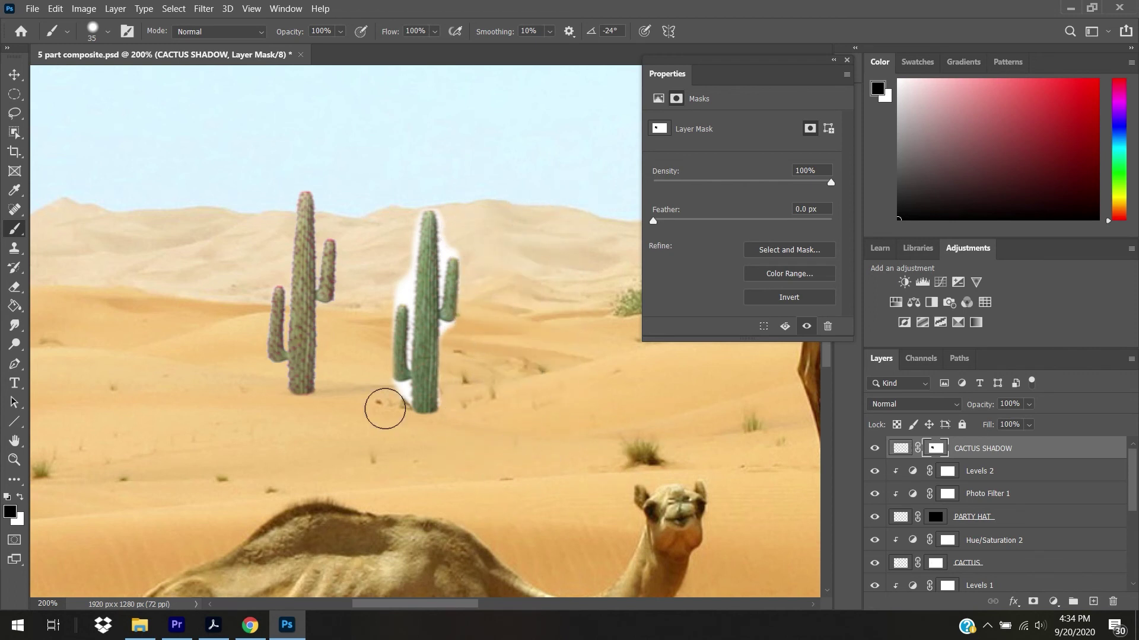
# Step: Paint black on the CACTUS SHADOW mask with a 5 px brush to hide the leftover white below both cactus arms
pyautogui.hotkey('ctrl', '+')
pyautogui.hotkey('ctrl', '+')
pyautogui.hotkey('ctrl', '+')
pyautogui.press('[')
pyautogui.press('[')
pyautogui.press('[')
pyautogui.press('[')
pyautogui.press('[')
pyautogui.moveTo(470, 481); pyautogui.dragTo(376, 469)
pyautogui.press('[')
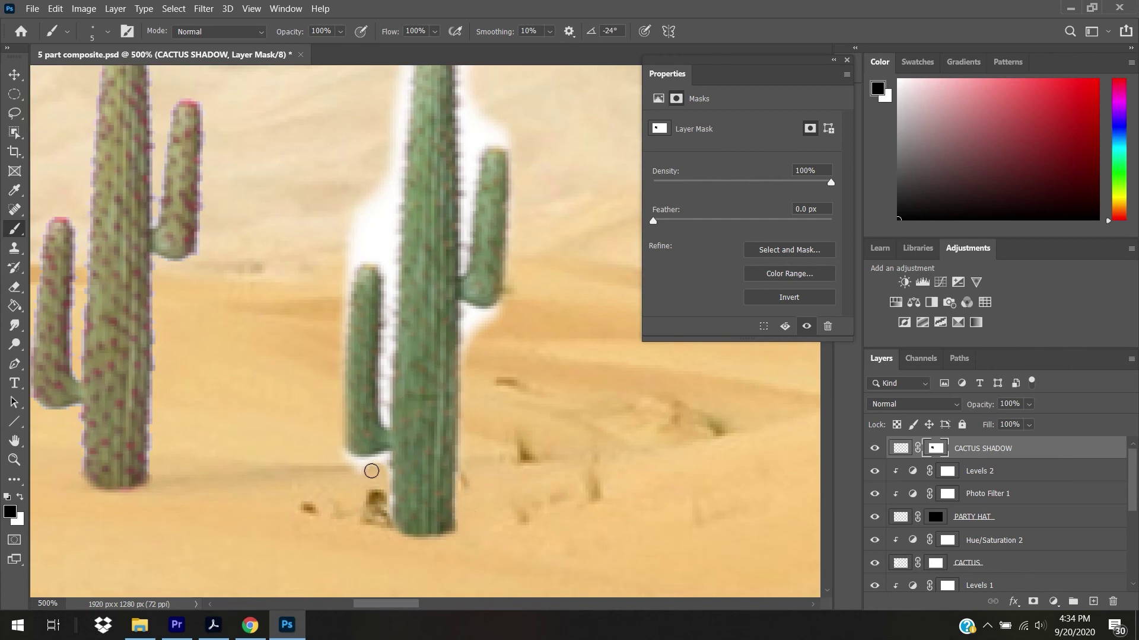
pyautogui.moveTo(366, 463)
pyautogui.mouseDown()
pyautogui.moveTo(381, 460)
pyautogui.moveTo(383, 506)
pyautogui.mouseUp()
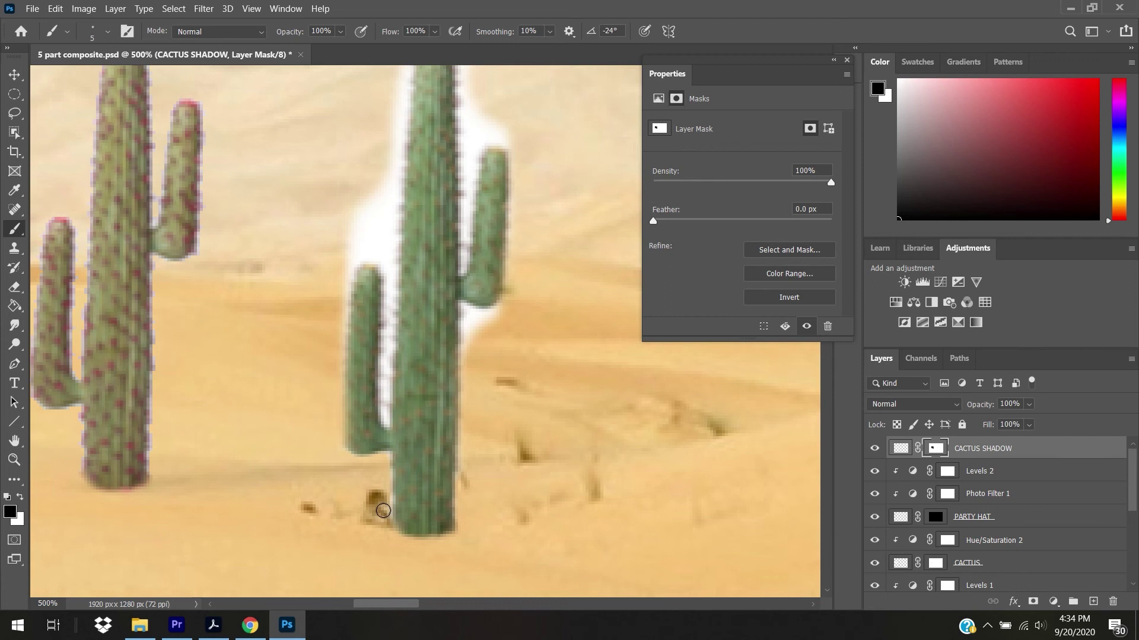
pyautogui.click(469, 319)
pyautogui.moveTo(469, 319)
pyautogui.mouseDown()
pyautogui.moveTo(467, 354)
pyautogui.moveTo(467, 321)
pyautogui.moveTo(497, 311)
pyautogui.moveTo(476, 331)
pyautogui.moveTo(496, 312)
pyautogui.moveTo(463, 307)
pyautogui.moveTo(489, 317)
pyautogui.mouseUp()
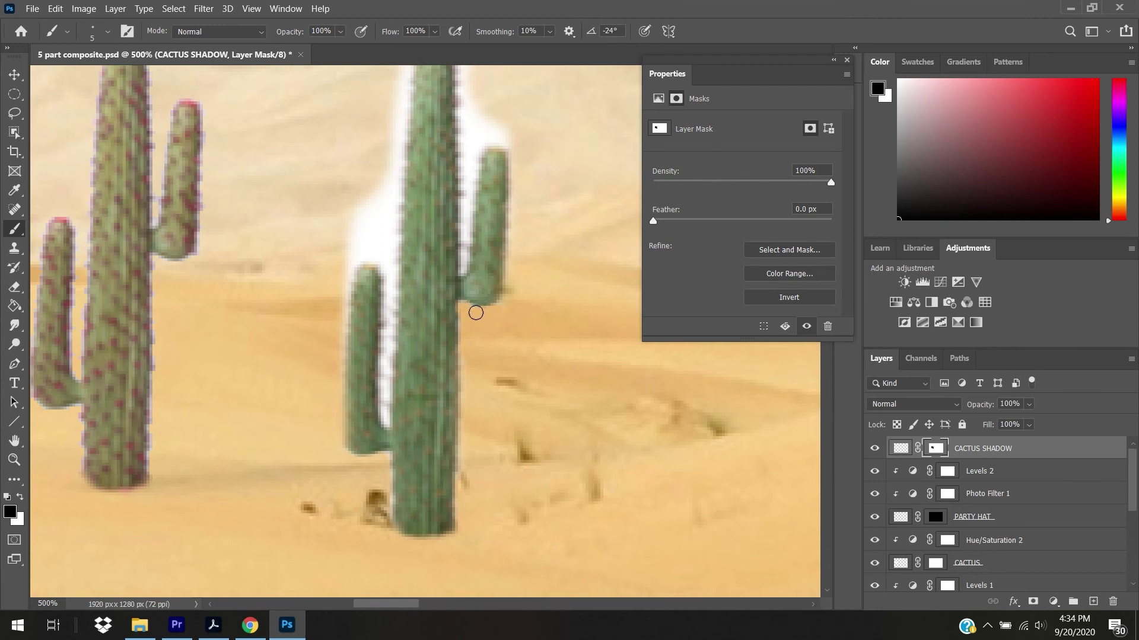
# Step: Paint black on the CACTUS SHADOW mask with 5 px and 9 px brushes to hide the white around the left arm and outside the right arm
pyautogui.moveTo(386, 426)
pyautogui.mouseDown()
pyautogui.moveTo(381, 229)
pyautogui.moveTo(386, 259)
pyautogui.moveTo(396, 91)
pyautogui.mouseUp()
pyautogui.moveTo(377, 191)
pyautogui.mouseDown()
pyautogui.moveTo(350, 244)
pyautogui.moveTo(335, 326)
pyautogui.mouseUp()
pyautogui.press(']')
pyautogui.press(']')
pyautogui.press(']')
pyautogui.press(']')
pyautogui.moveTo(503, 122); pyautogui.dragTo(468, 66)
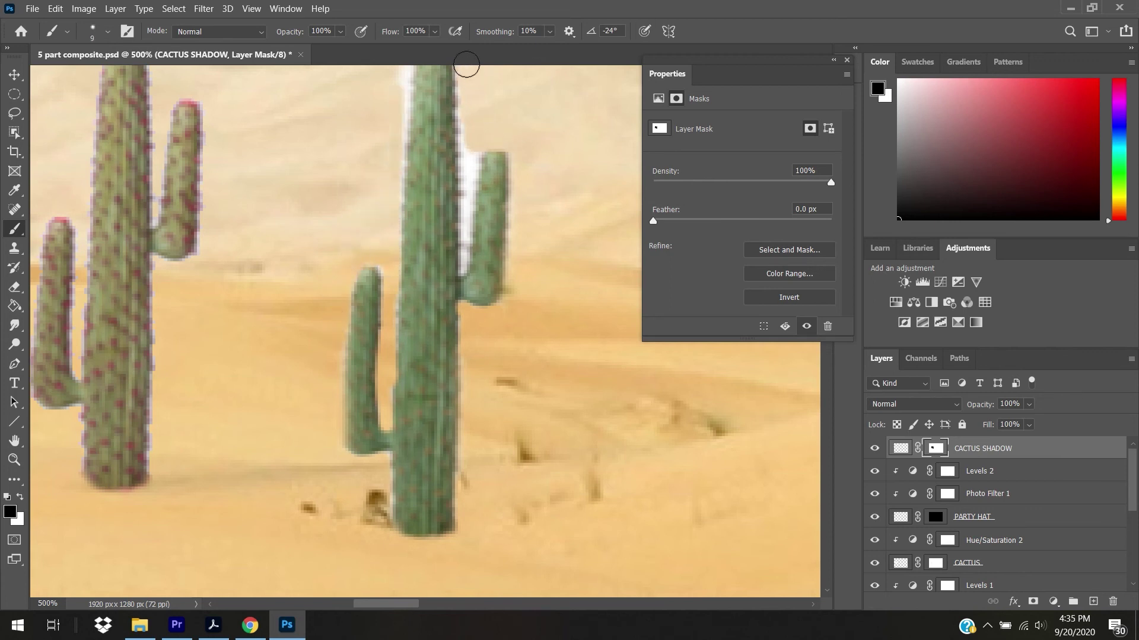
# Step: Paint black on the CACTUS SHADOW mask with a smaller brush to hide the white between the right arm and the trunk
pyautogui.hotkey('ctrl', '-')
pyautogui.press('[')
pyautogui.press('[')
pyautogui.press('[')
pyautogui.moveTo(465, 193)
pyautogui.mouseDown()
pyautogui.moveTo(460, 223)
pyautogui.moveTo(457, 150)
pyautogui.moveTo(456, 292)
pyautogui.moveTo(461, 267)
pyautogui.mouseUp()
pyautogui.press('[')
pyautogui.press('[')
pyautogui.hotkey('ctrl', '-')
pyautogui.hotkey('ctrl', '-')
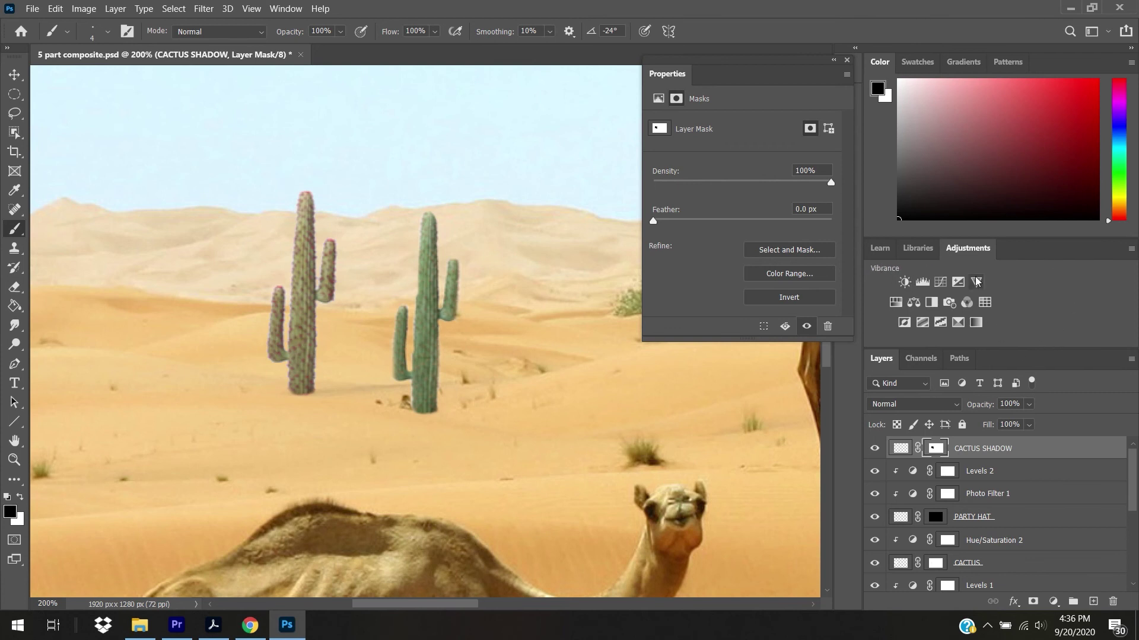
# Step: Add a Levels adjustment clipped to the CACTUS SHADOW layer and set its midtones to 0.01 to turn the copied cactus black
pyautogui.click(922, 282)
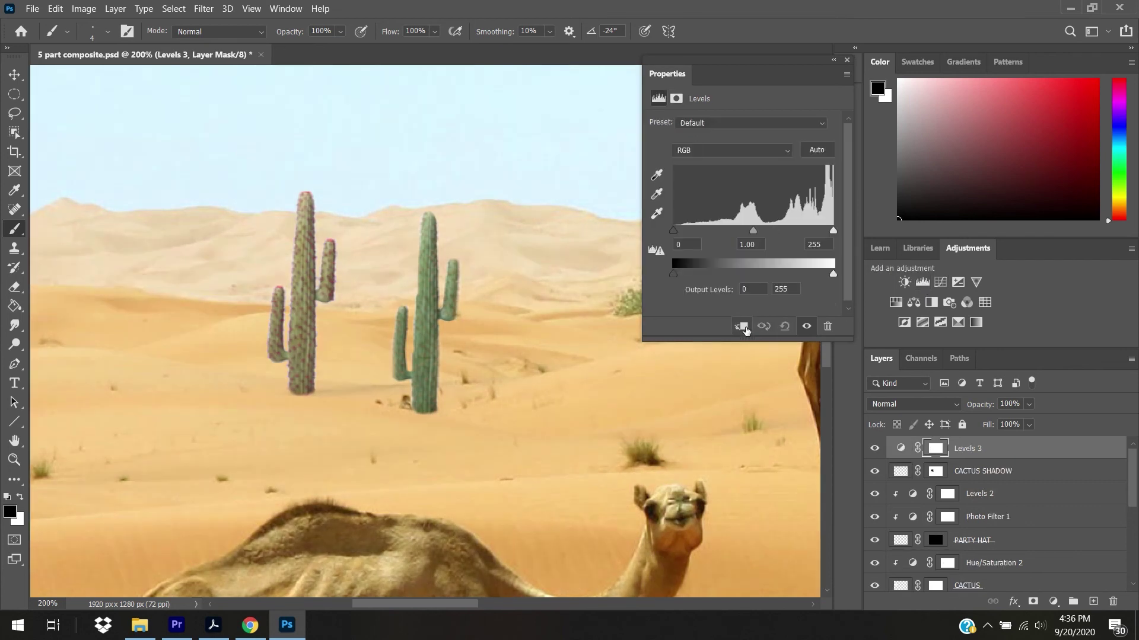
pyautogui.click(741, 327)
pyautogui.moveTo(753, 233); pyautogui.dragTo(817, 236)
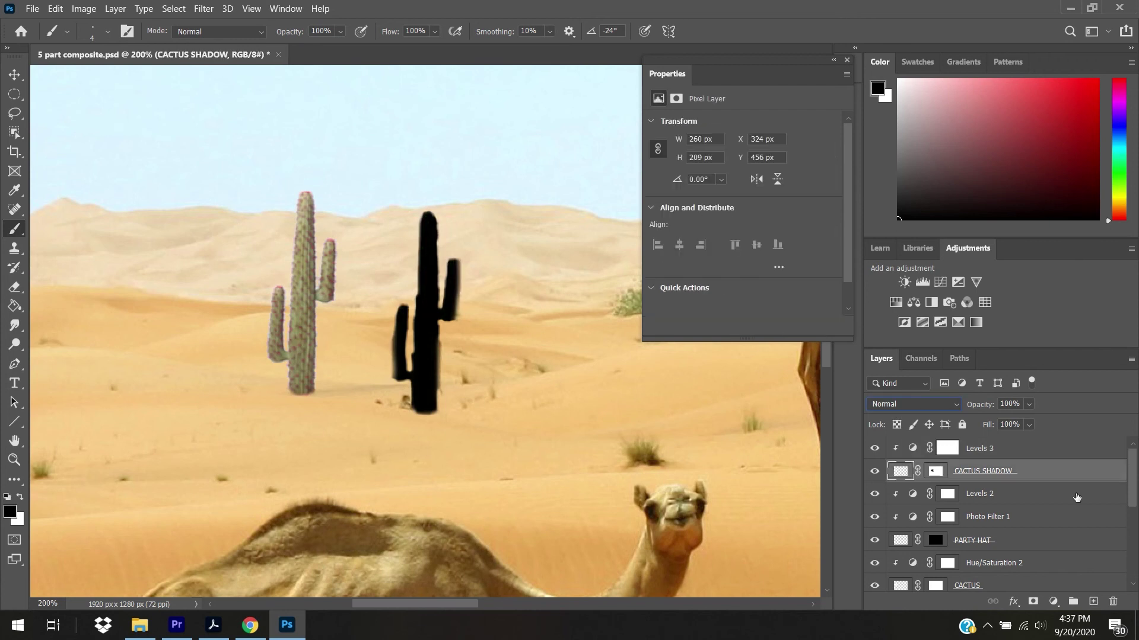
# Step: Lower the CACTUS SHADOW layer's opacity to 67%
pyautogui.hotkey('ctrl', '-')
pyautogui.hotkey('ctrl', '-')
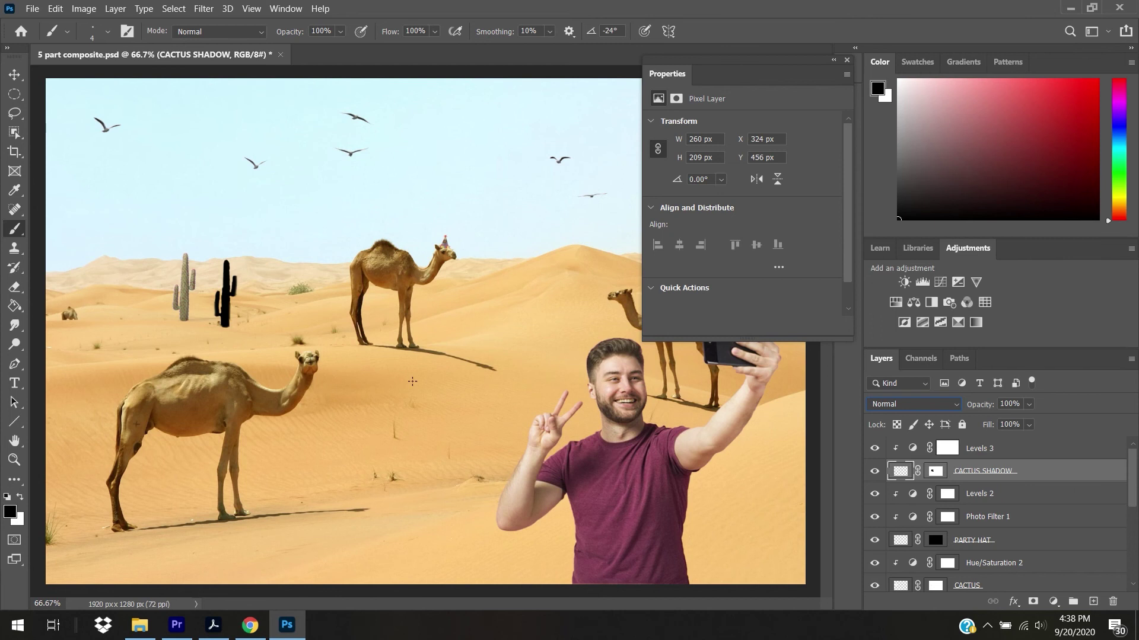
pyautogui.click(931, 404)
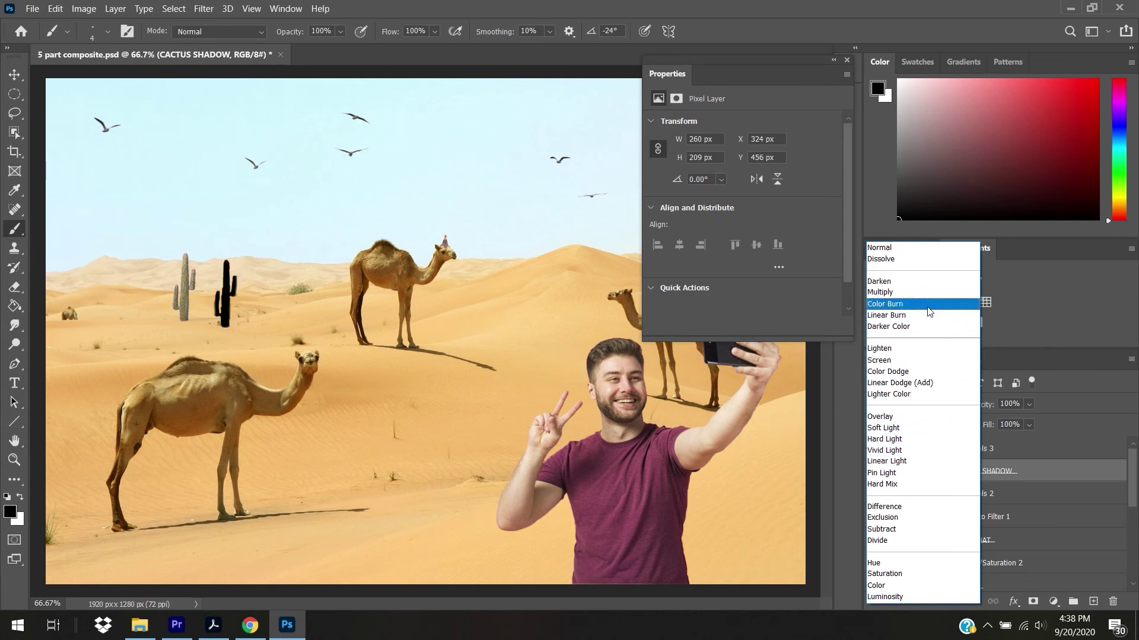
pyautogui.click(1056, 479)
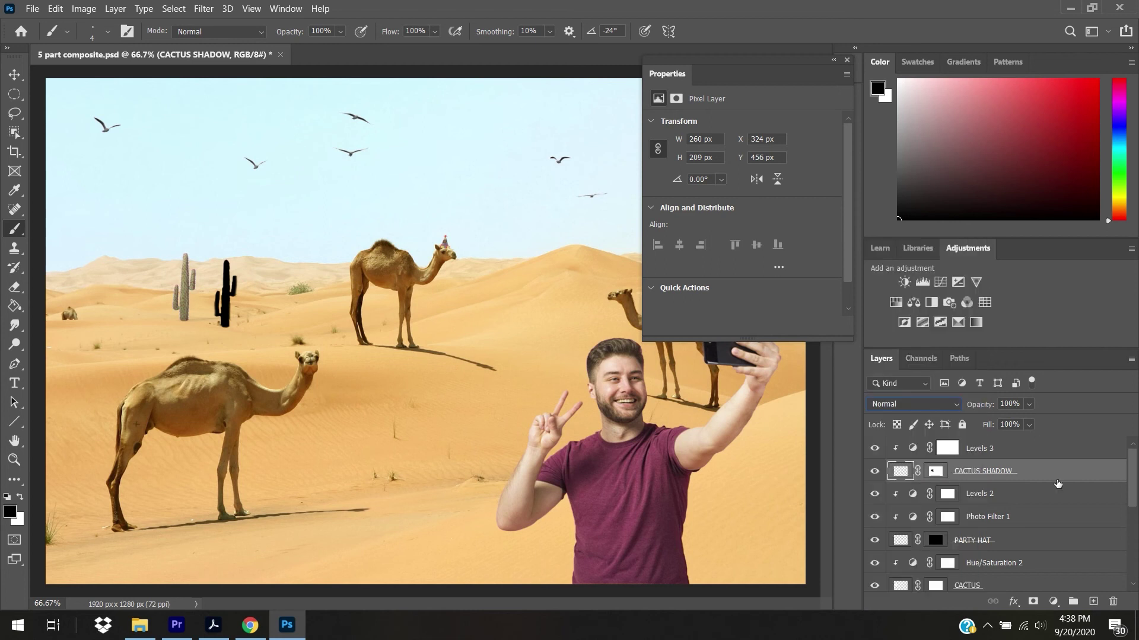
pyautogui.click(1027, 405)
pyautogui.moveTo(1025, 418); pyautogui.dragTo(1017, 418)
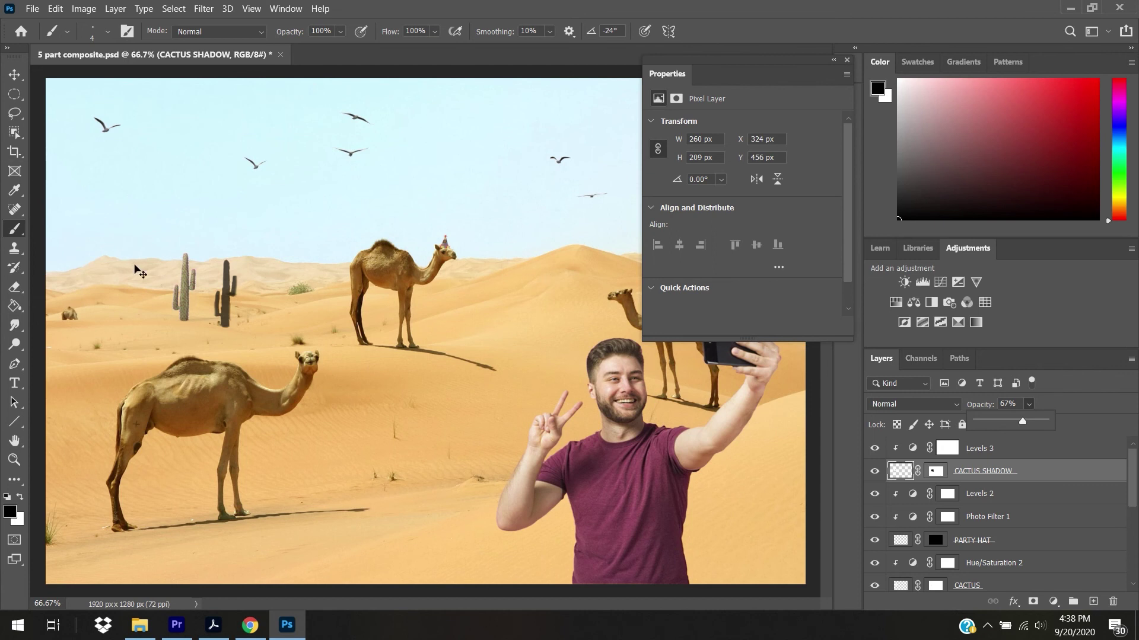
# Step: Free-transform the cactus shadow: rotate it about 104°, stretch its height to about 146% and place its base at the cactus foot
pyautogui.hotkey('ctrl', '+')
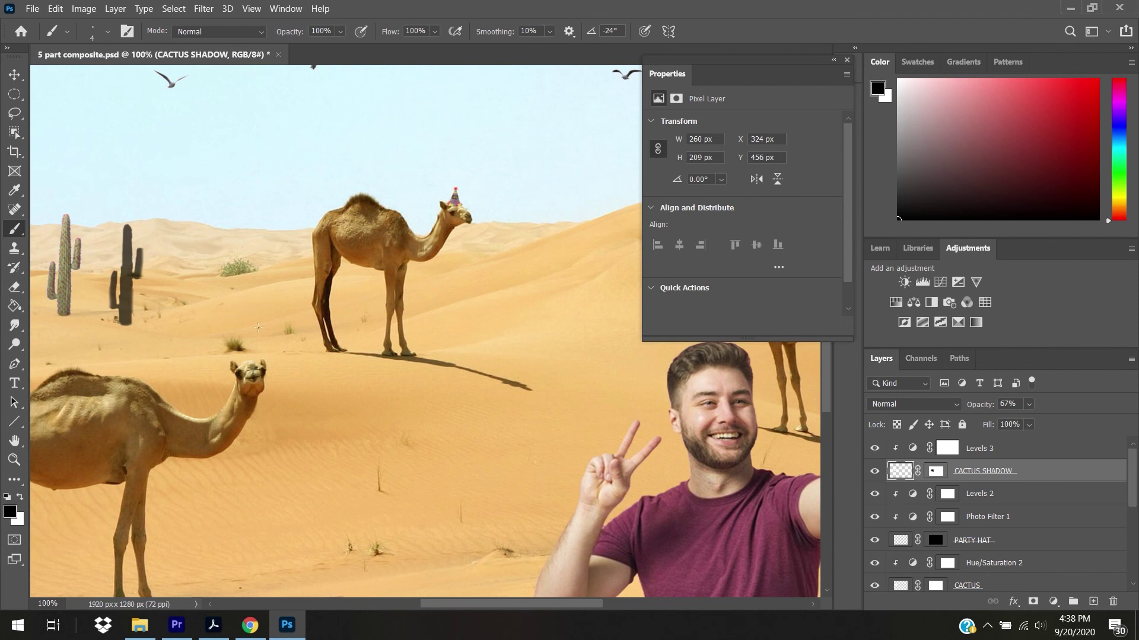
pyautogui.moveTo(548, 604); pyautogui.dragTo(504, 601)
pyautogui.moveTo(824, 401); pyautogui.dragTo(831, 369)
pyautogui.moveTo(492, 605); pyautogui.dragTo(464, 603)
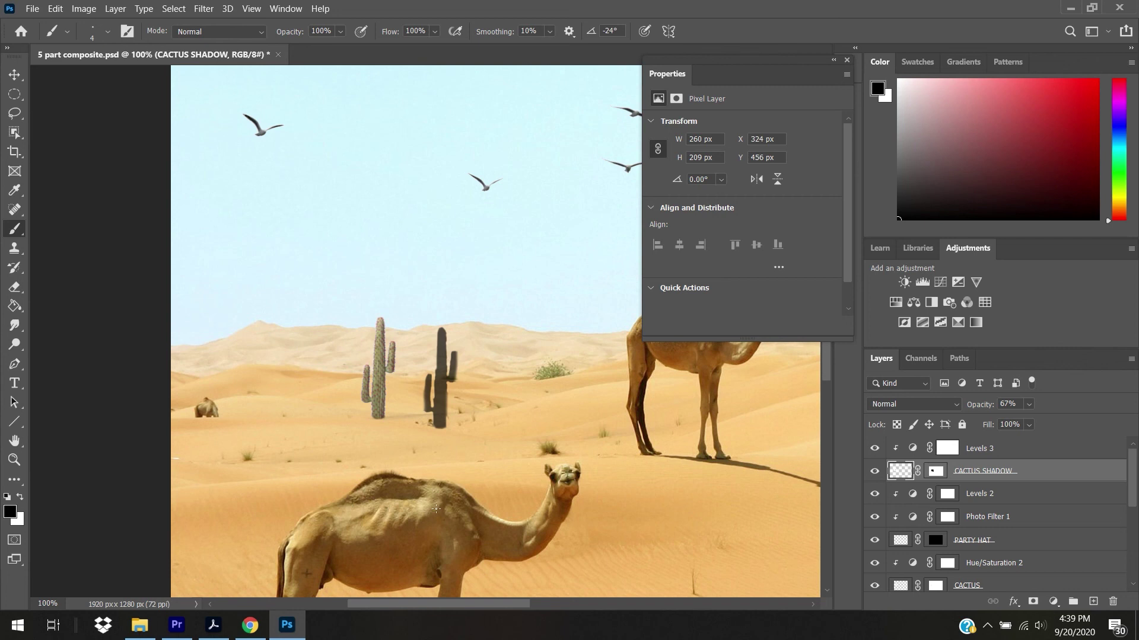
pyautogui.click(15, 75)
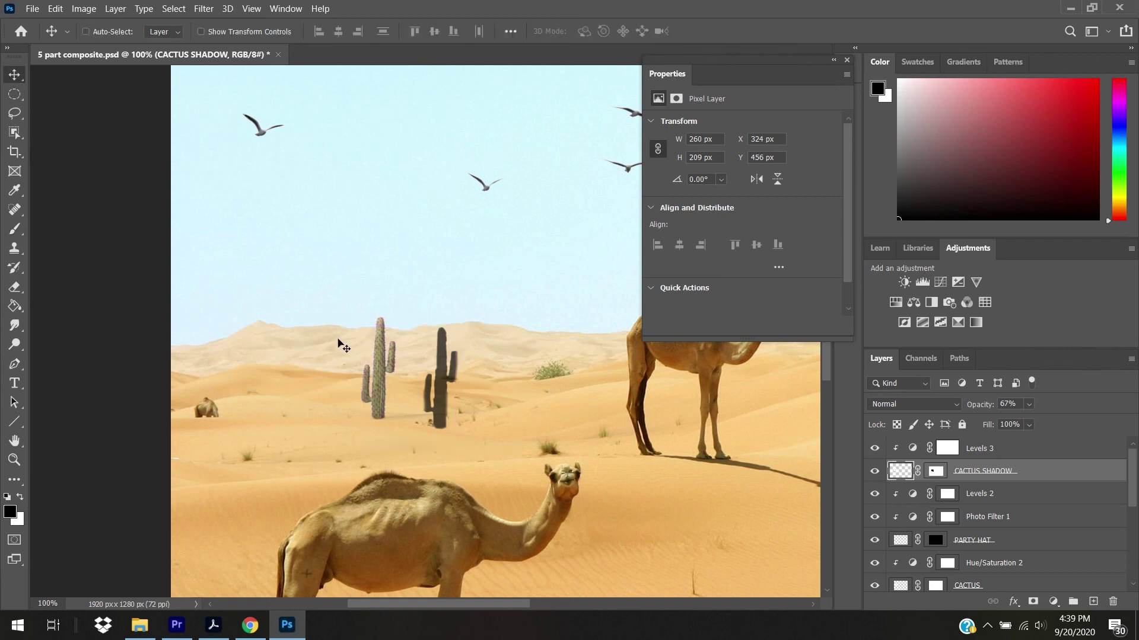
pyautogui.hotkey('ctrl', 't')
pyautogui.moveTo(541, 307); pyautogui.dragTo(475, 464)
pyautogui.moveTo(453, 380); pyautogui.dragTo(518, 449)
pyautogui.moveTo(438, 433); pyautogui.dragTo(430, 429)
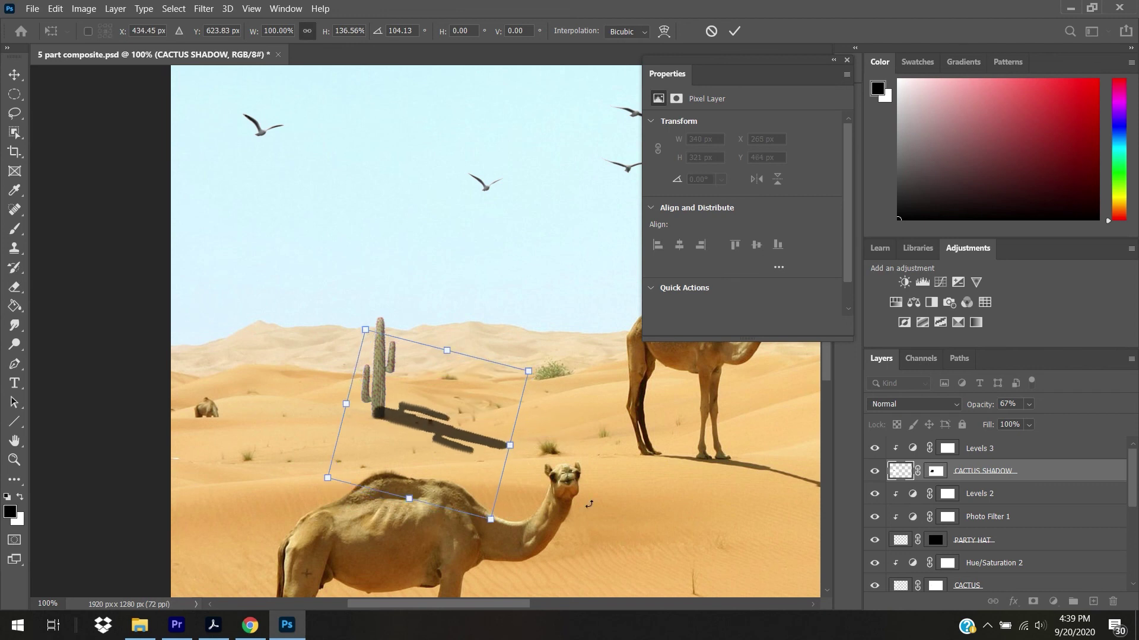
pyautogui.moveTo(515, 449); pyautogui.dragTo(518, 447)
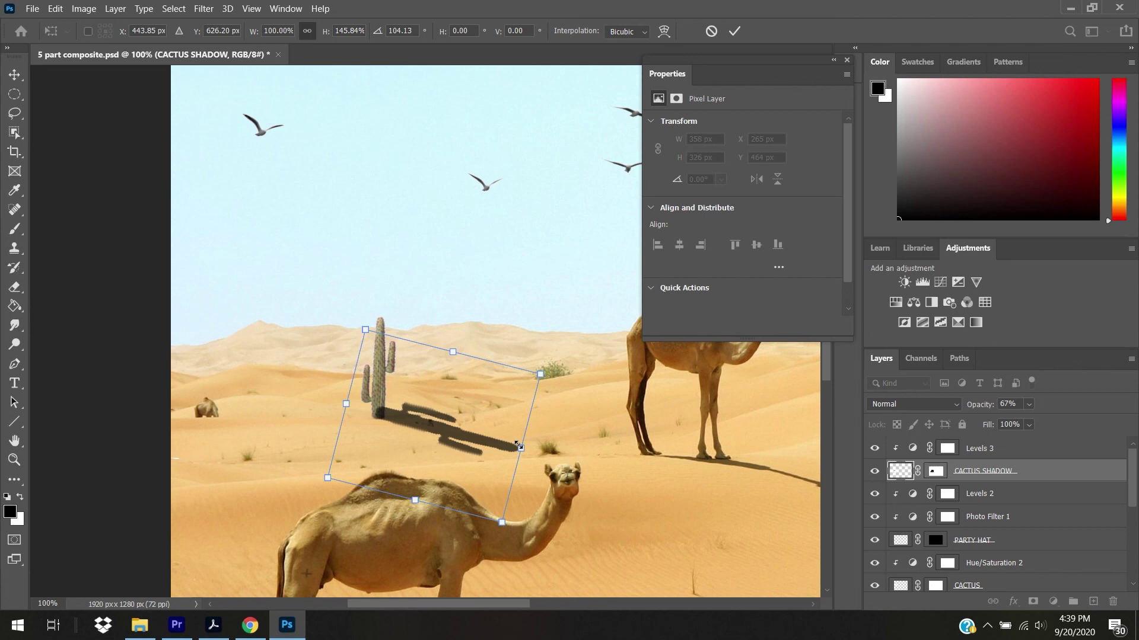
pyautogui.press('Return')
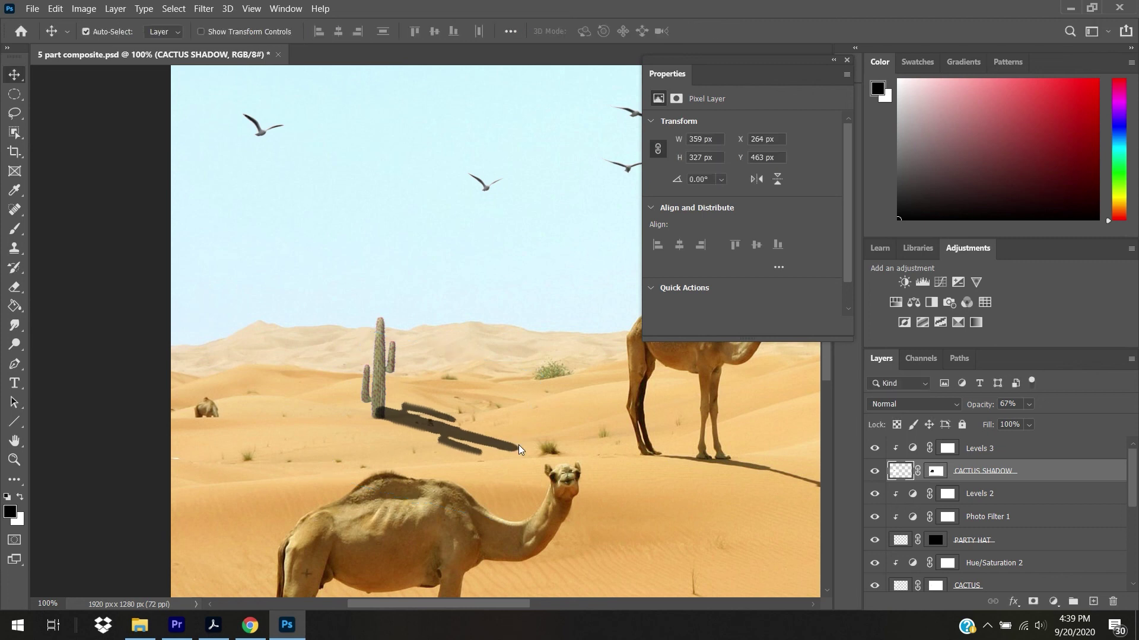
# Step: Rotate the cactus shadow about -9° to lie flatter on the sand and move it back up to the cactus foot
pyautogui.scroll(-5, 829, 403)
pyautogui.moveTo(829, 431); pyautogui.dragTo(829, 389)
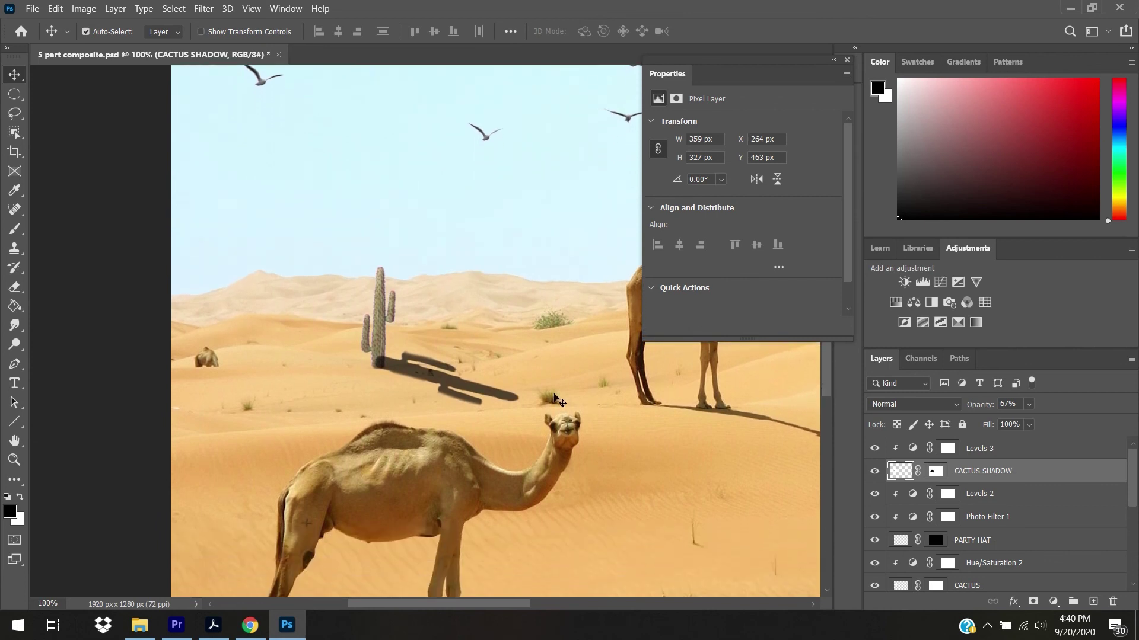
pyautogui.press('ctrl')
pyautogui.hotkey('ctrl', 't')
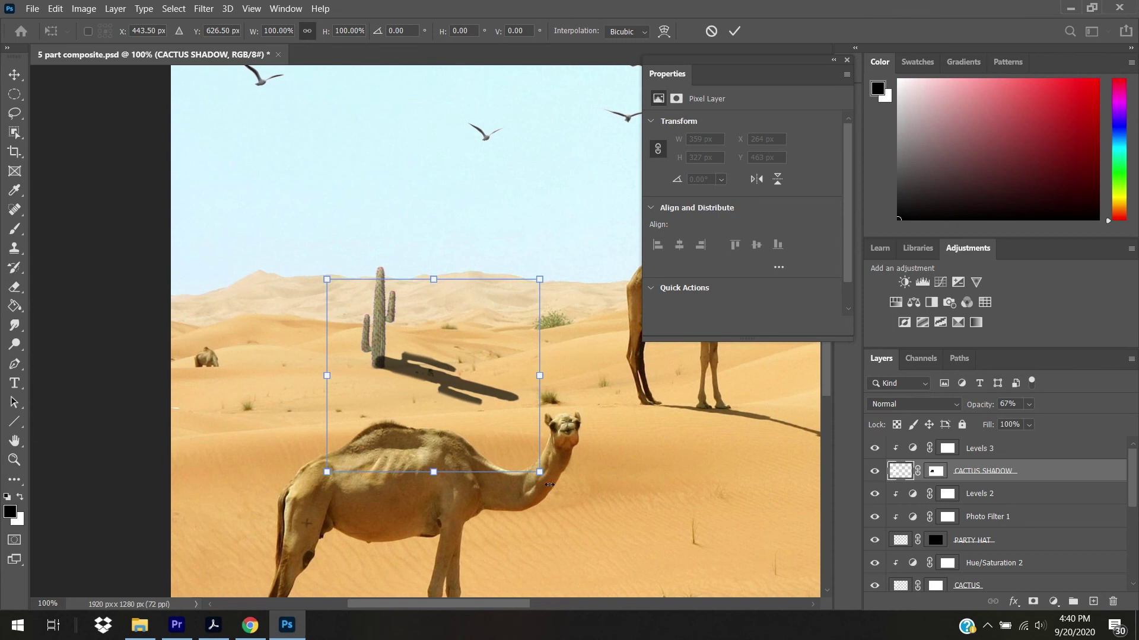
pyautogui.moveTo(552, 491); pyautogui.dragTo(571, 459)
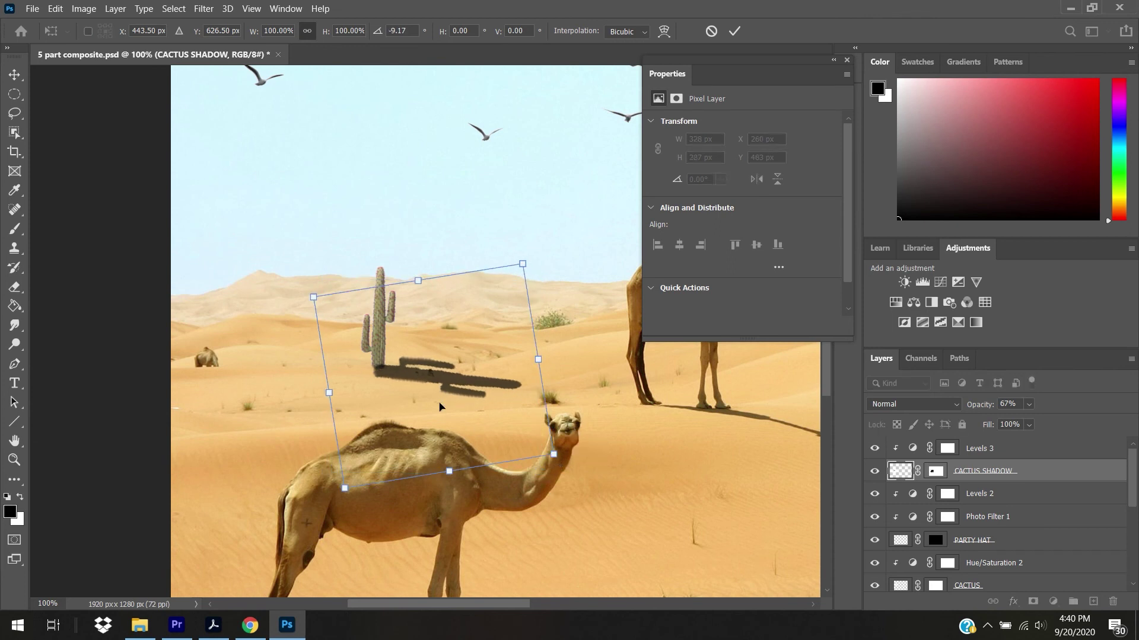
pyautogui.moveTo(434, 392); pyautogui.dragTo(433, 380)
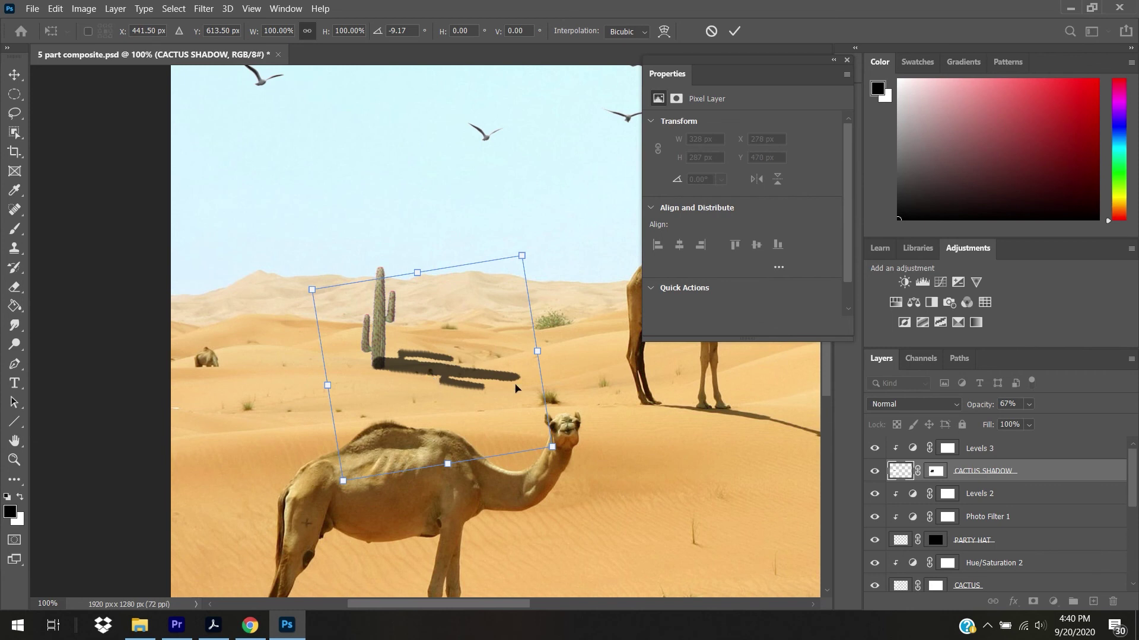
pyautogui.press('Return')
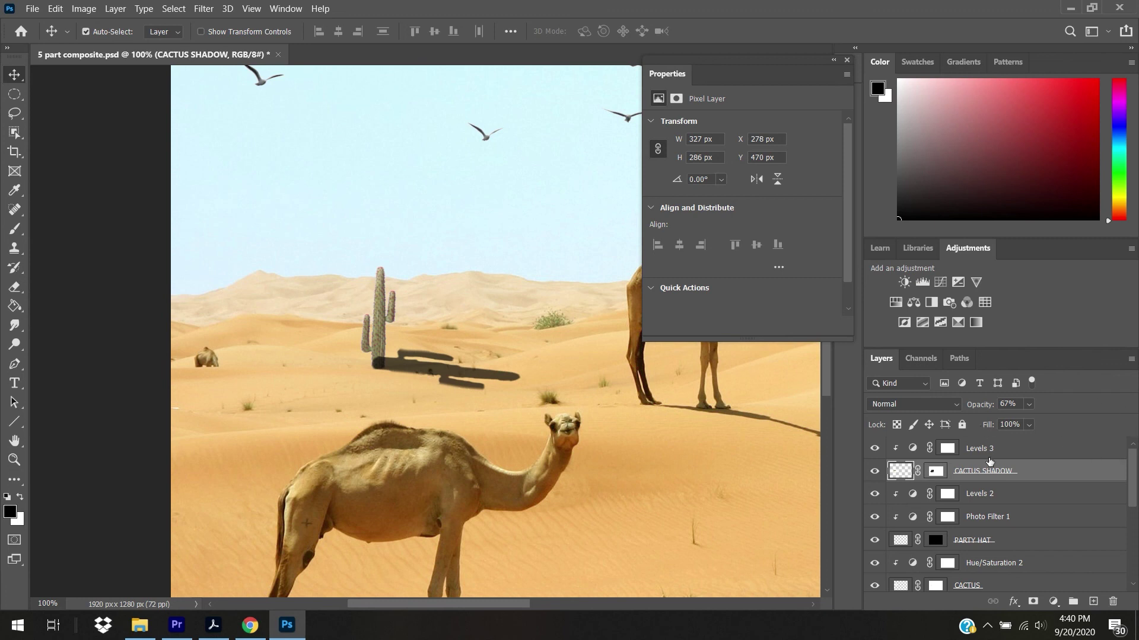
# Step: Paint black on the CACTUS SHADOW mask with a 15 px brush to hide the shadow overlapping the cactus base
pyautogui.scroll(-1, 984, 466)
pyautogui.hotkey('ctrl', '+')
pyautogui.hotkey('ctrl', '+')
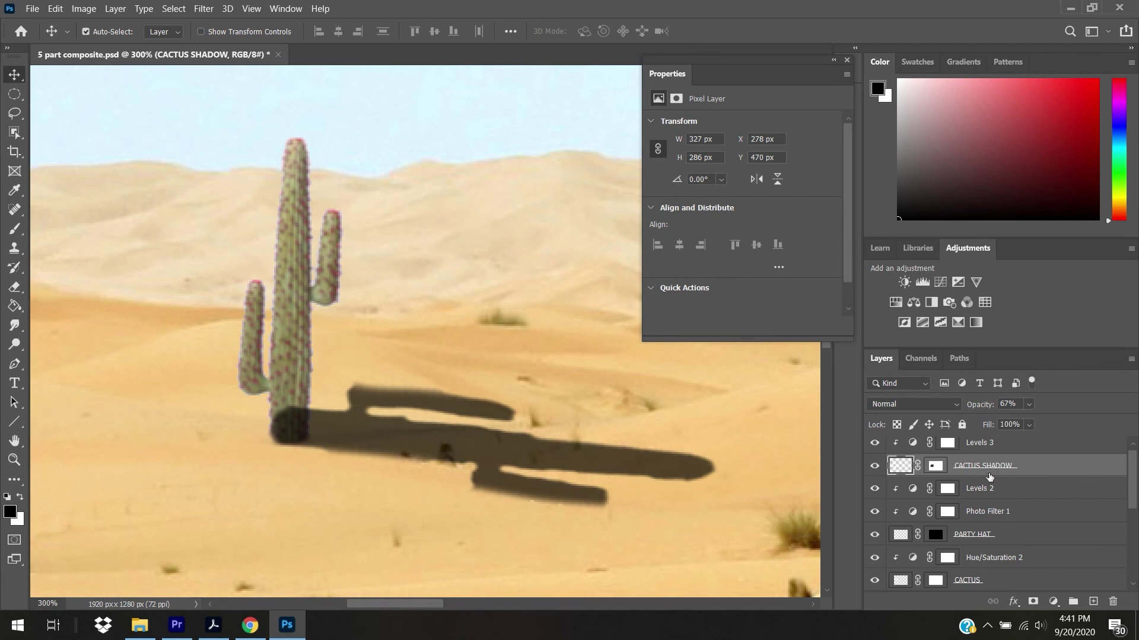
pyautogui.click(935, 466)
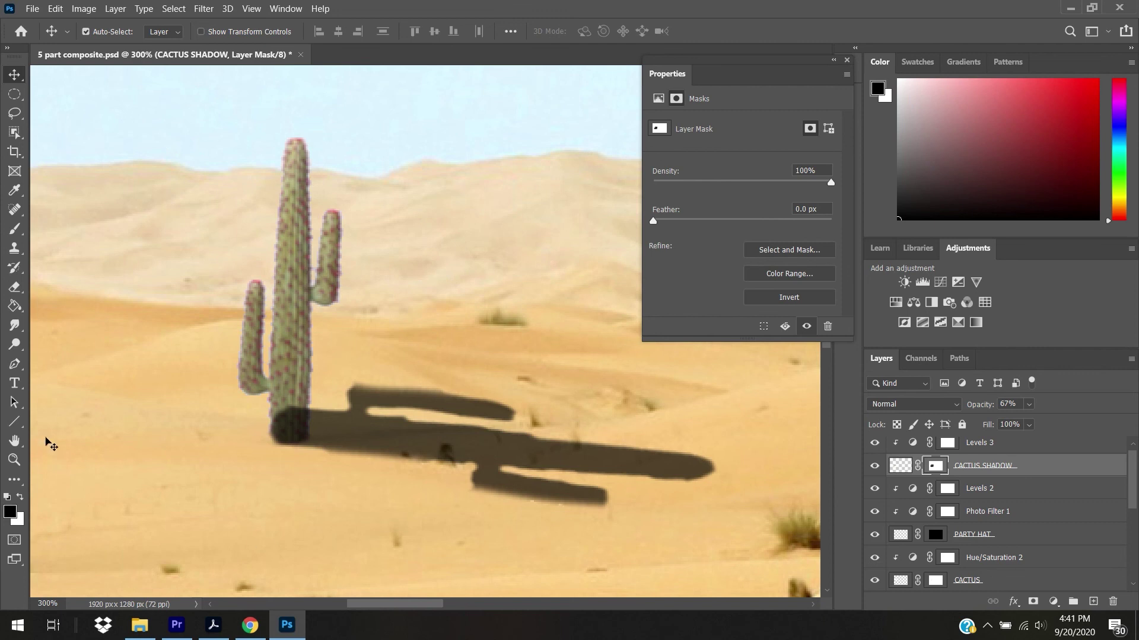
pyautogui.click(14, 229)
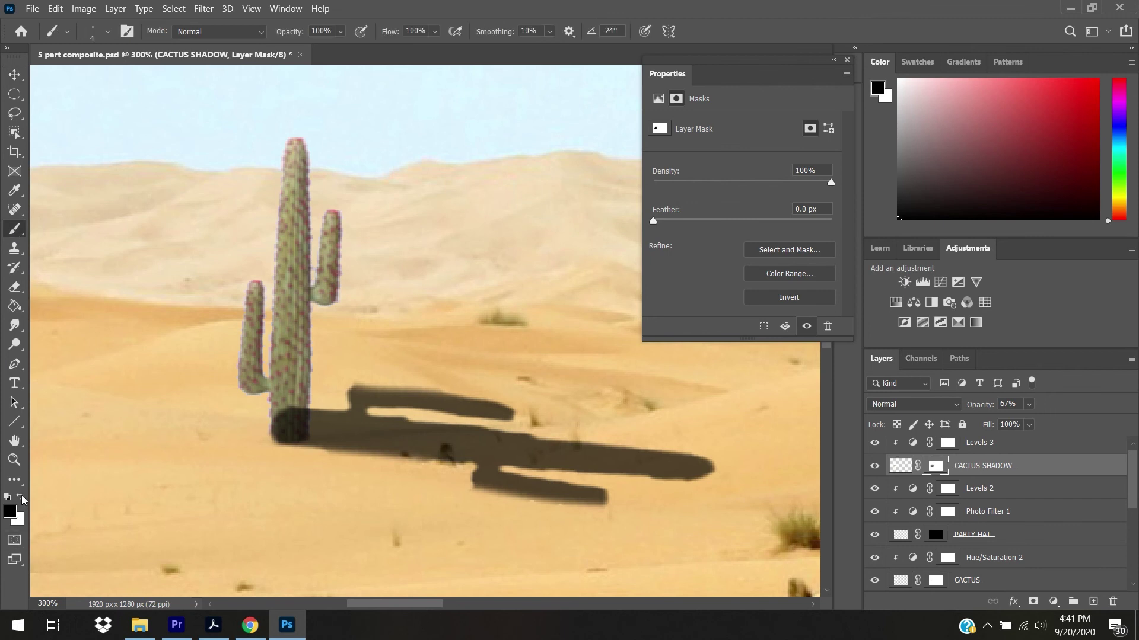
pyautogui.click(21, 499)
pyautogui.click(20, 499)
pyautogui.press(']')
pyautogui.press(']')
pyautogui.press(']')
pyautogui.press(']')
pyautogui.press(']')
pyautogui.press(']')
pyautogui.press(']')
pyautogui.moveTo(290, 414)
pyautogui.mouseDown()
pyautogui.moveTo(284, 463)
pyautogui.moveTo(288, 420)
pyautogui.mouseUp()
pyautogui.hotkey('ctrl', 'z')
# Step: Start a Puppet Warp on the CACTUS SHADOW layer's image and place pins at the shadow's tip, middle and base
pyautogui.hotkey('ctrl', '0')
pyautogui.hotkey('ctrl', '+')
pyautogui.hotkey('ctrl', '+')
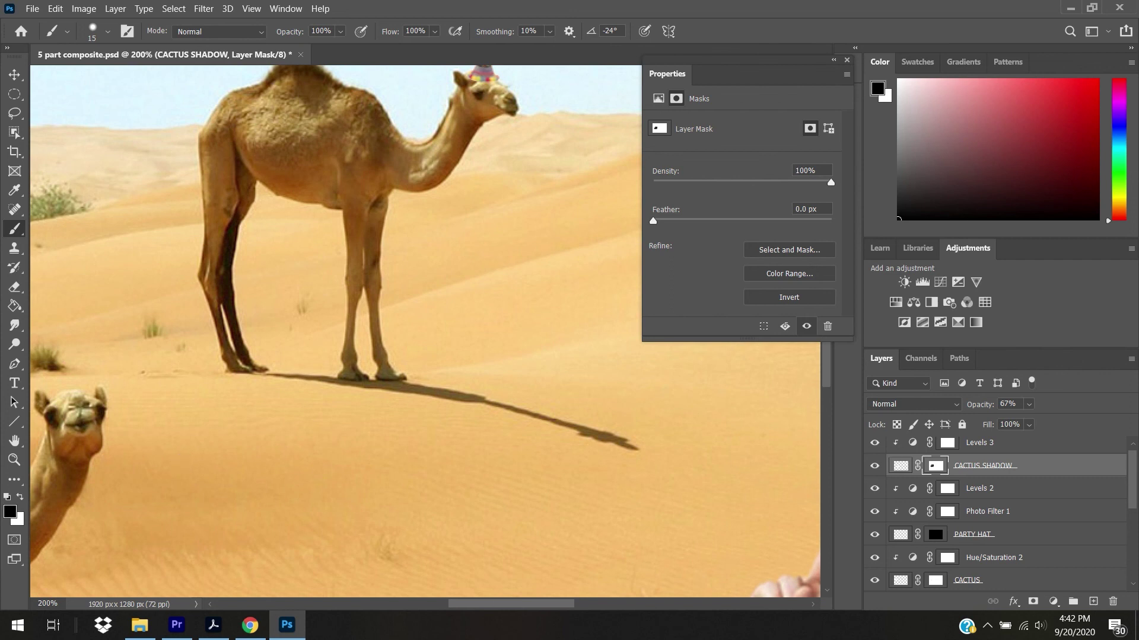
pyautogui.moveTo(511, 604); pyautogui.dragTo(430, 608)
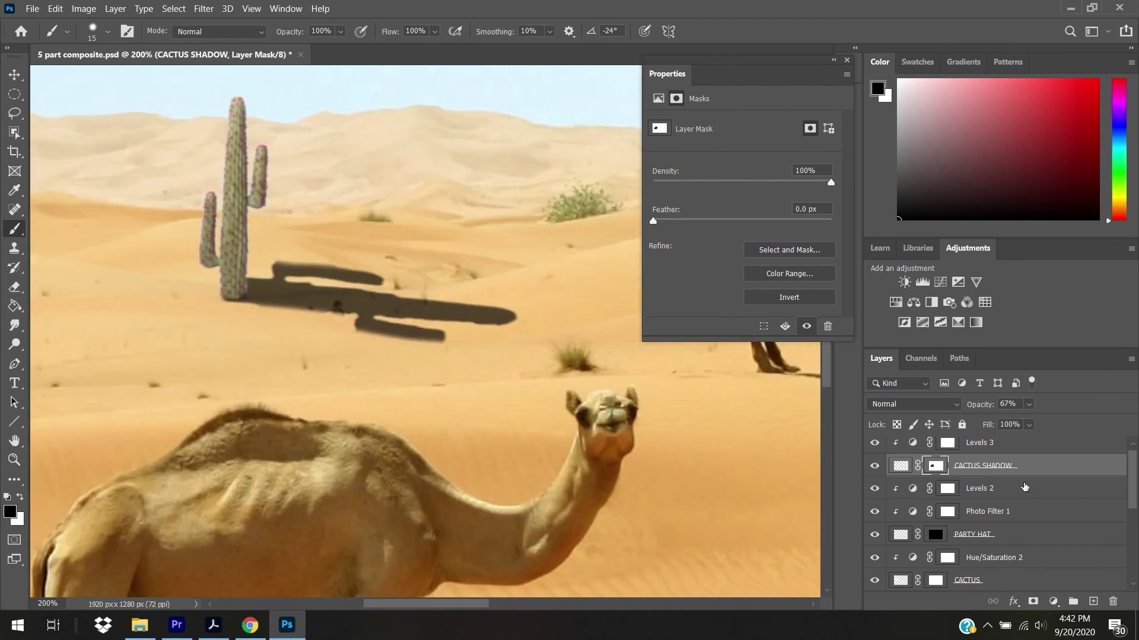
pyautogui.click(1017, 447)
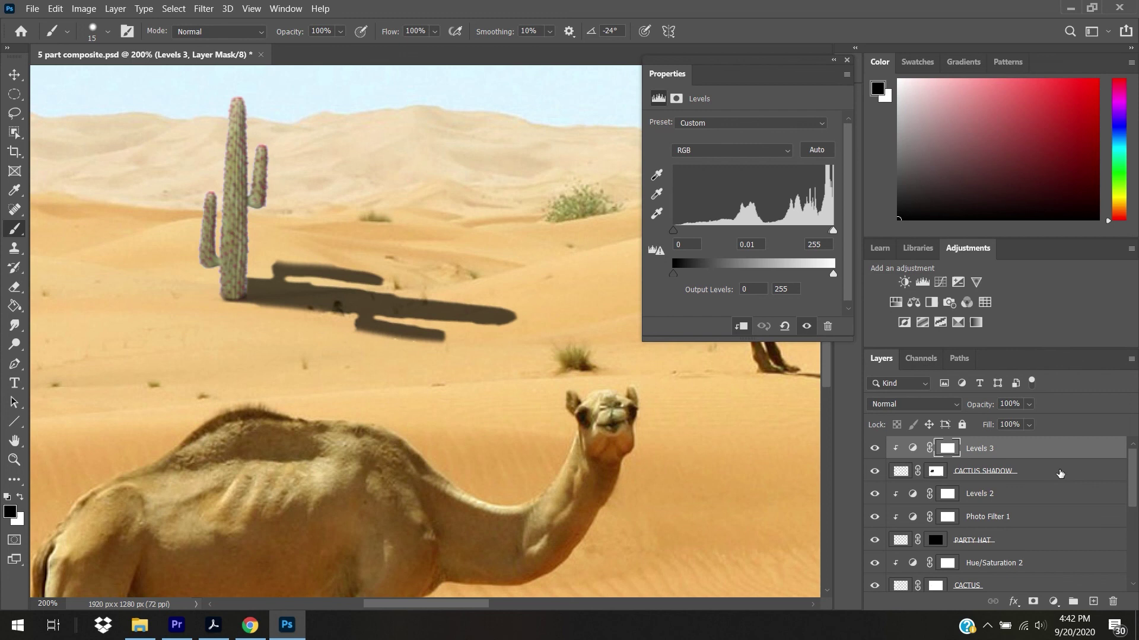
pyautogui.click(1066, 479)
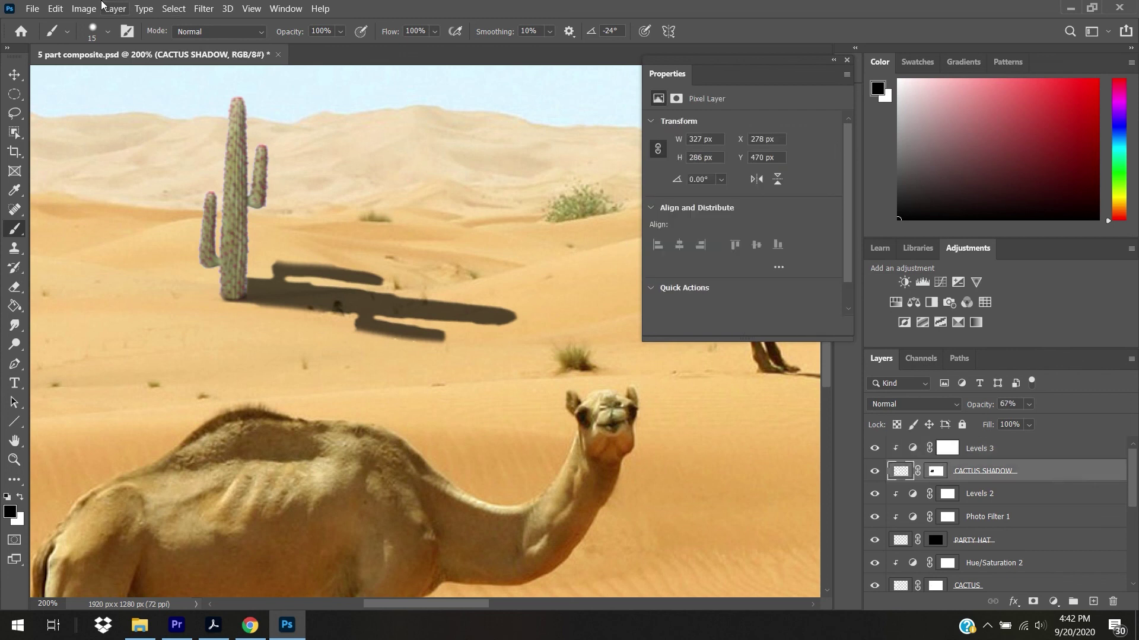
pyautogui.click(54, 7)
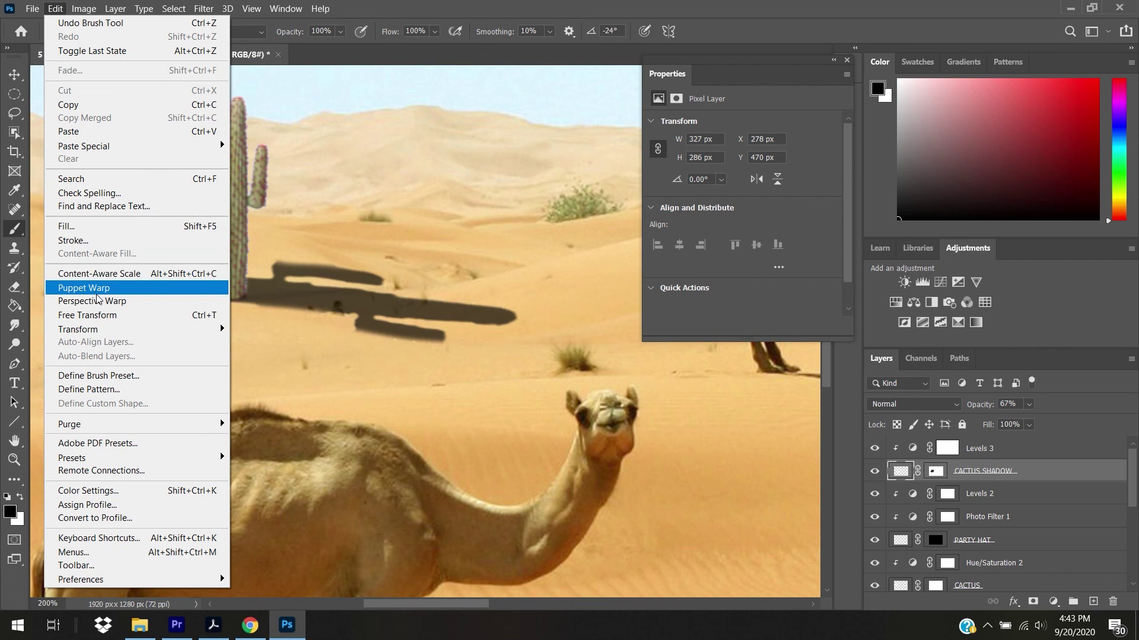
pyautogui.click(100, 291)
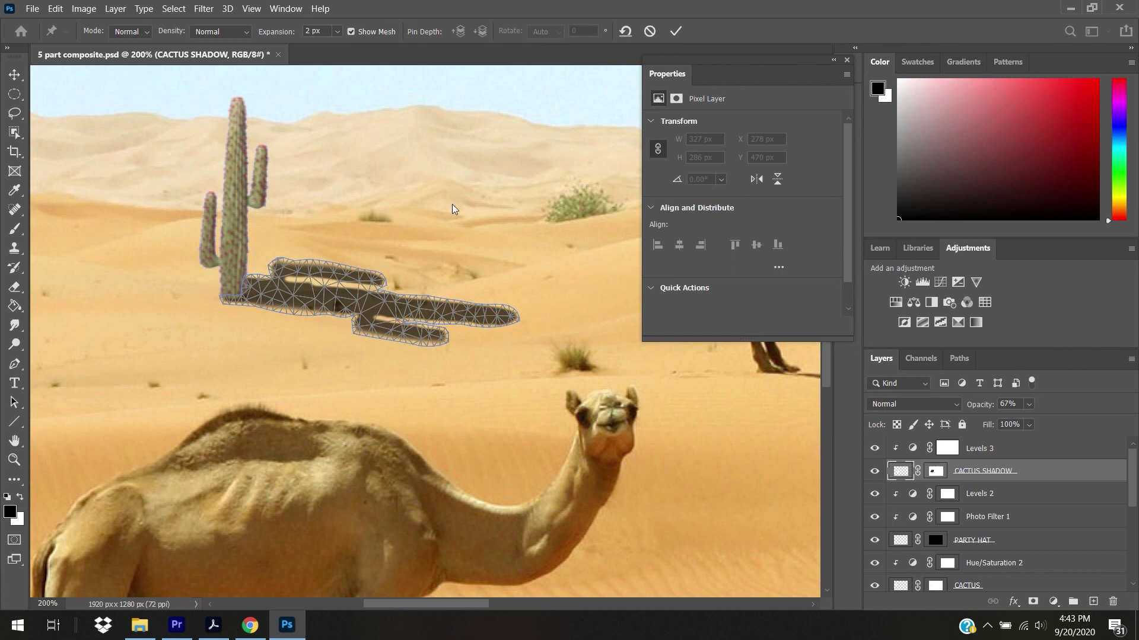
pyautogui.click(506, 315)
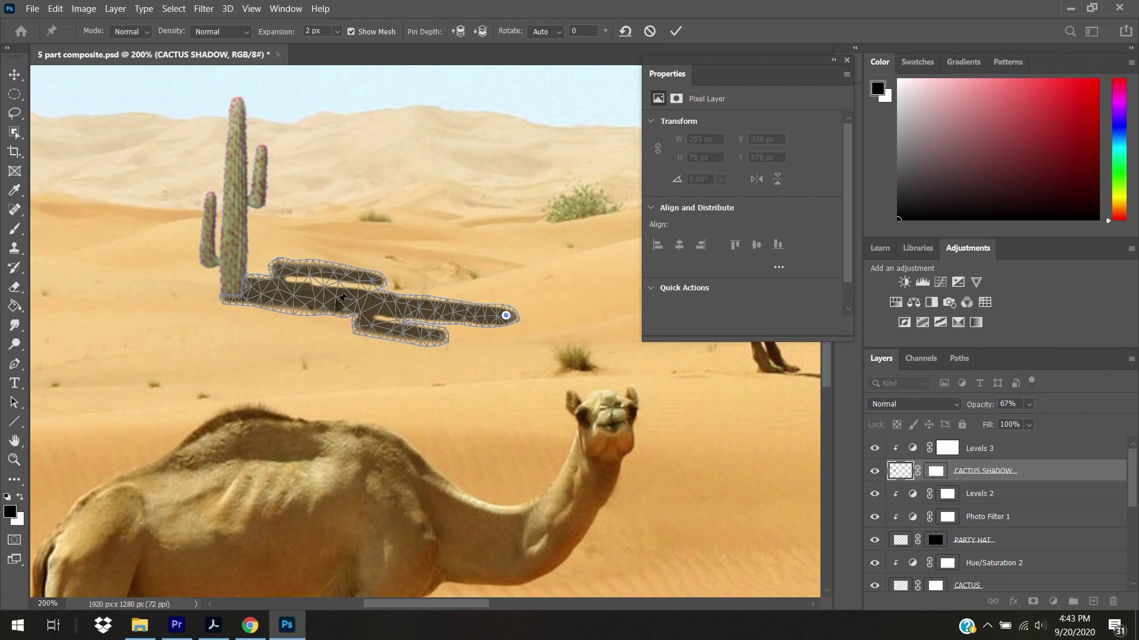
pyautogui.click(338, 302)
pyautogui.click(233, 299)
# Step: Bend the shadow along the dune by lowering its middle and raising its tip, pull its upper arm inward, and apply the warp
pyautogui.moveTo(339, 304)
pyautogui.mouseDown()
pyautogui.moveTo(339, 293)
pyautogui.moveTo(338, 314)
pyautogui.mouseUp()
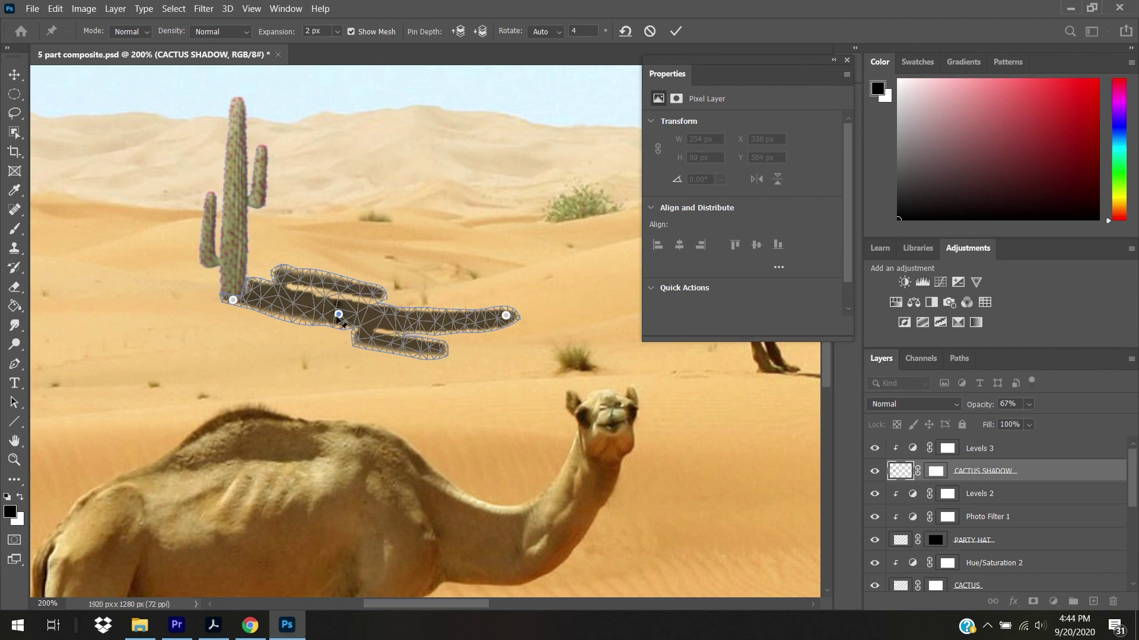
pyautogui.moveTo(339, 315); pyautogui.dragTo(342, 315)
pyautogui.moveTo(506, 314); pyautogui.dragTo(510, 296)
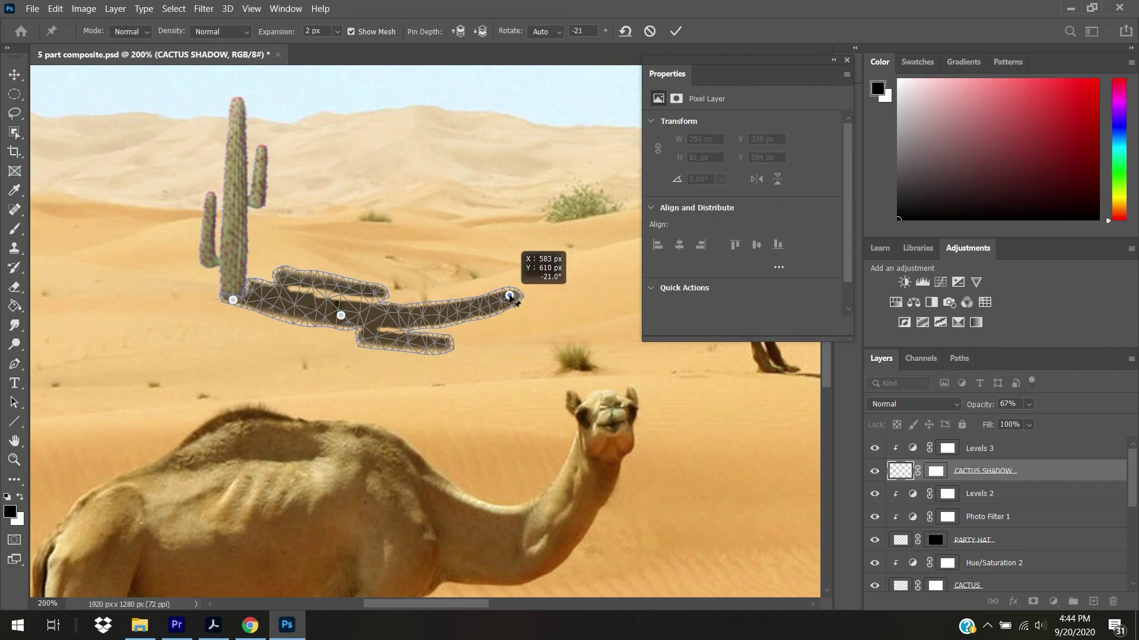
pyautogui.moveTo(510, 296); pyautogui.dragTo(509, 292)
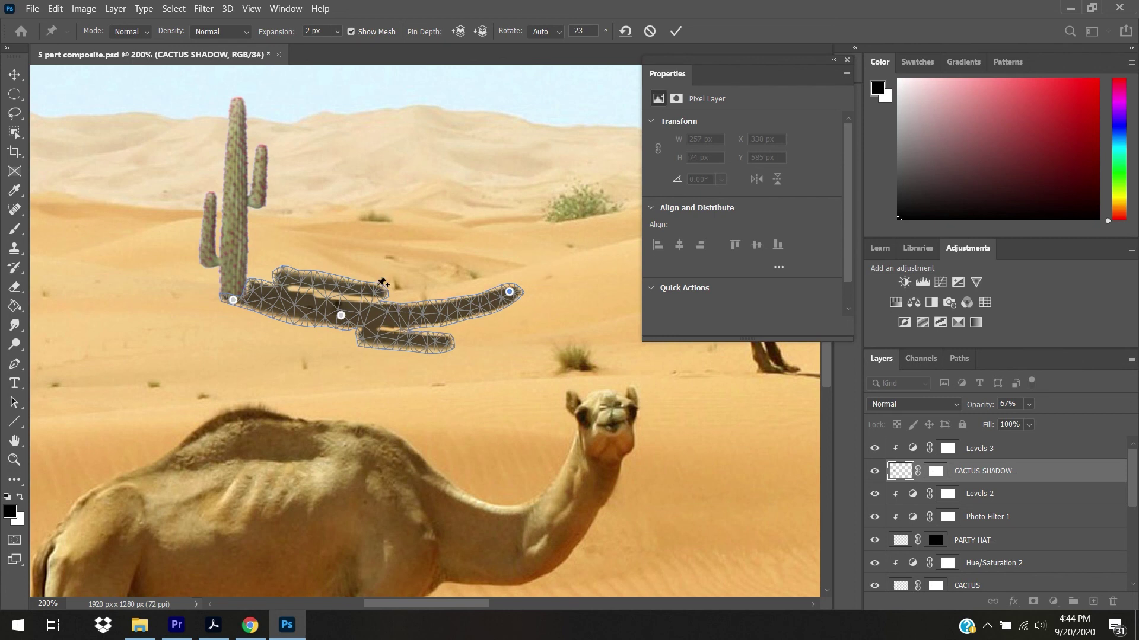
pyautogui.moveTo(379, 286); pyautogui.dragTo(340, 324)
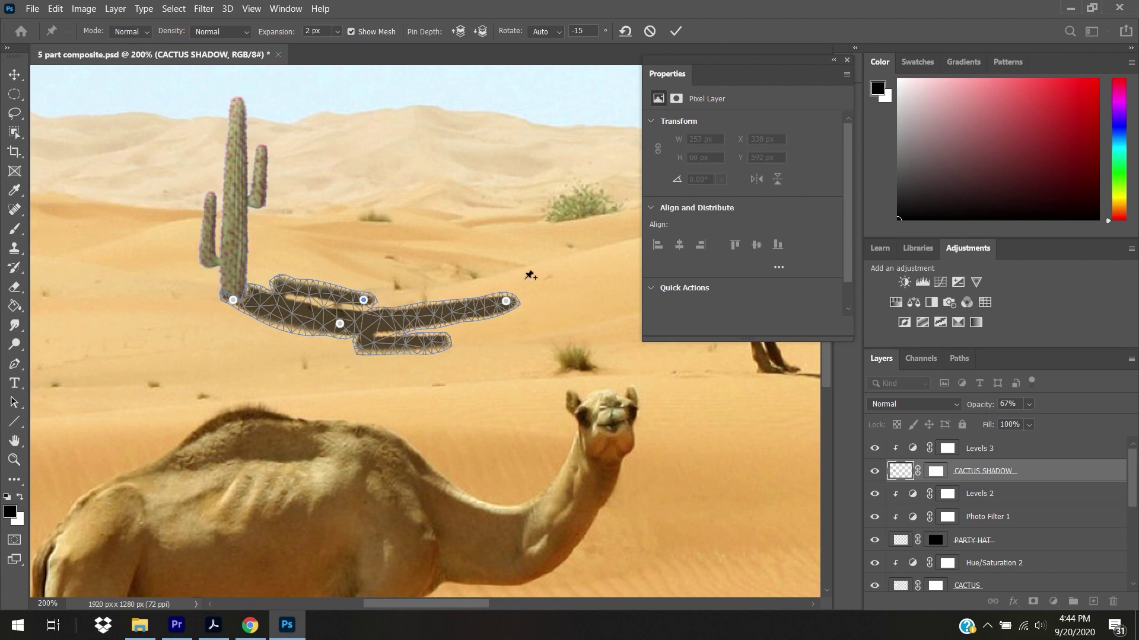
pyautogui.press('Return')
pyautogui.press('b')
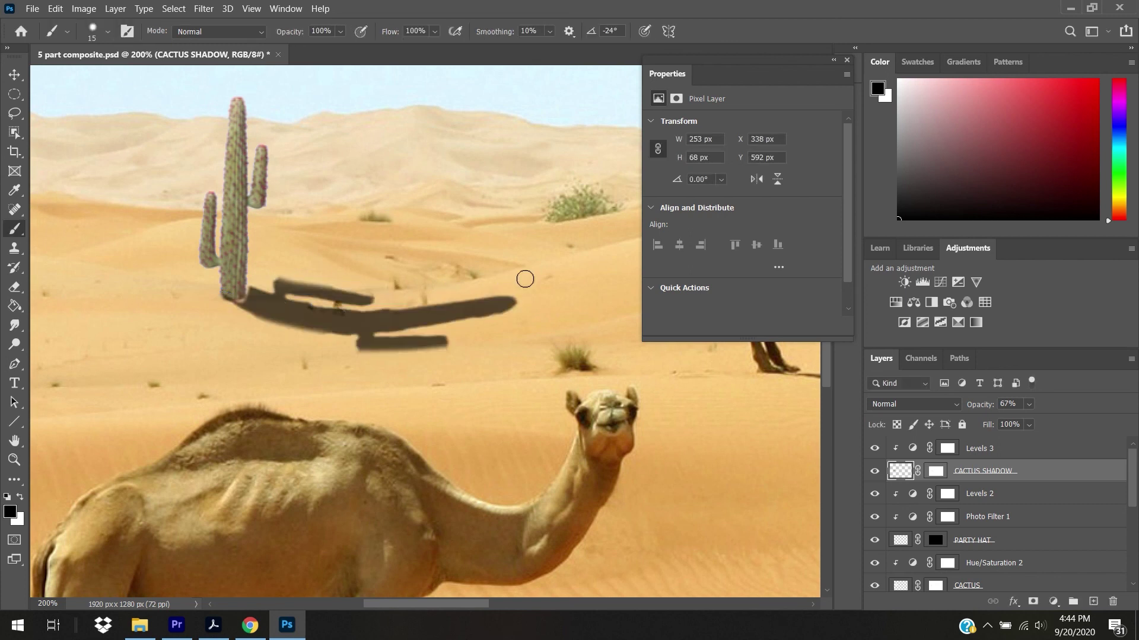
pyautogui.hotkey('ctrl', '0')
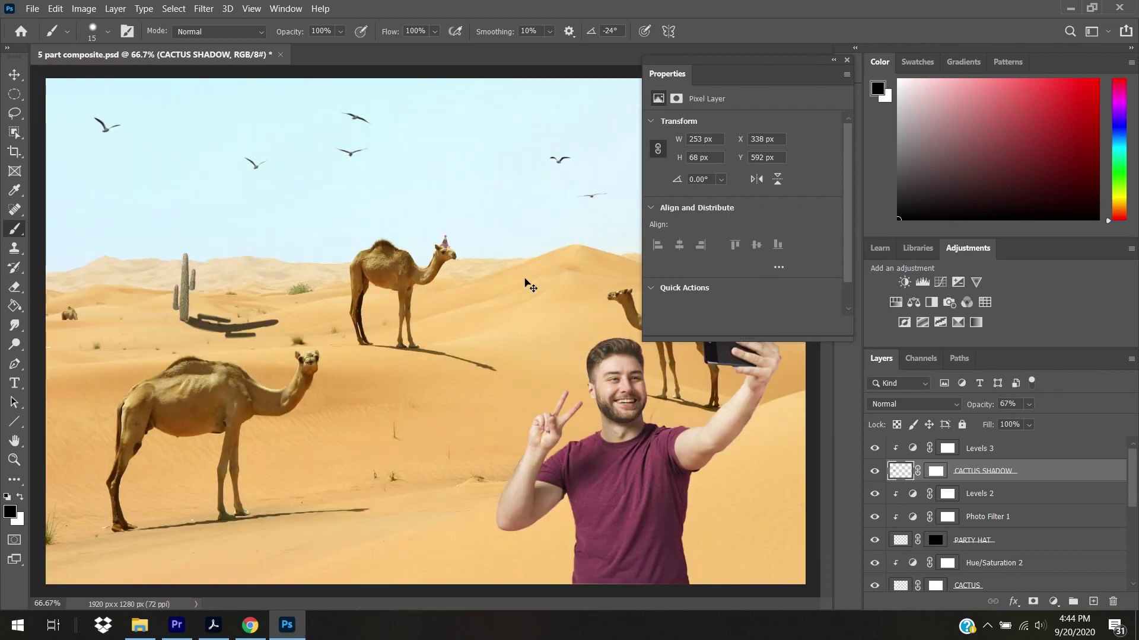
# Step: Lower the CACTUS SHADOW layer's opacity to 64%
pyautogui.hotkey('ctrl', '1')
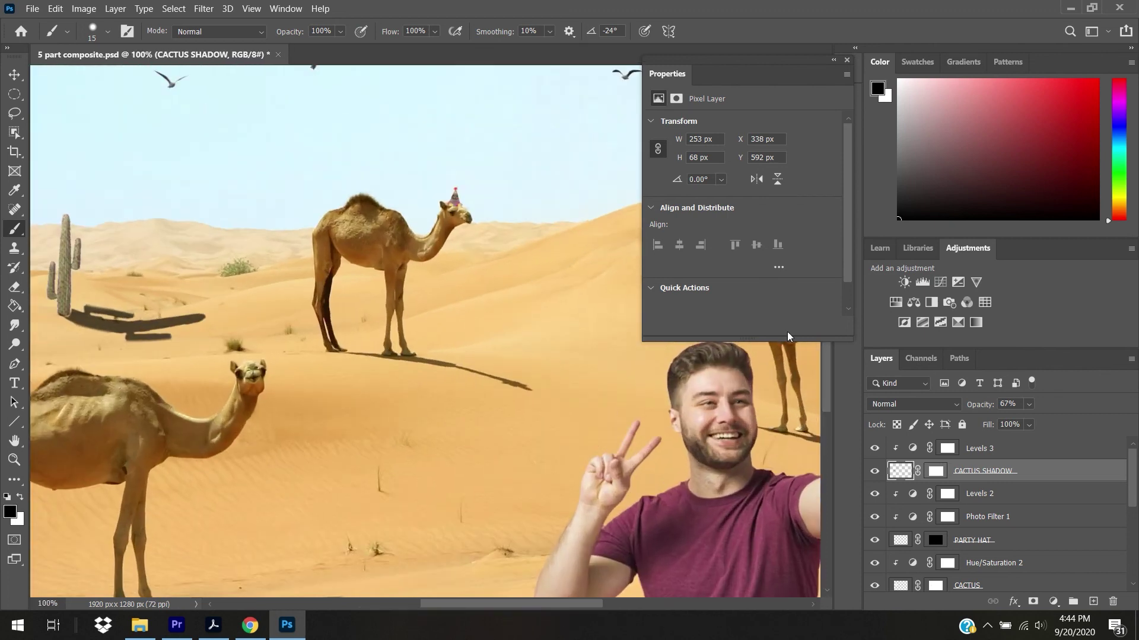
pyautogui.click(1029, 404)
pyautogui.moveTo(1030, 421); pyautogui.dragTo(1040, 421)
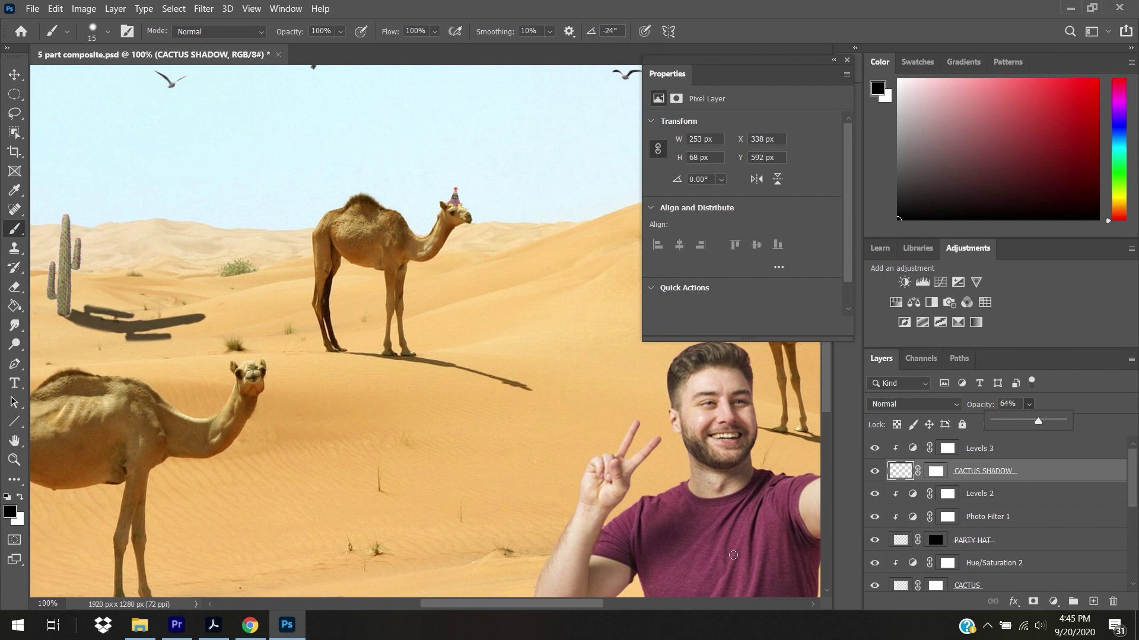
# Step: Soften the CACTUS SHADOW layer's edges with a Gaussian Blur, raising the radius slightly above 1 pixel
pyautogui.moveTo(550, 604); pyautogui.dragTo(511, 603)
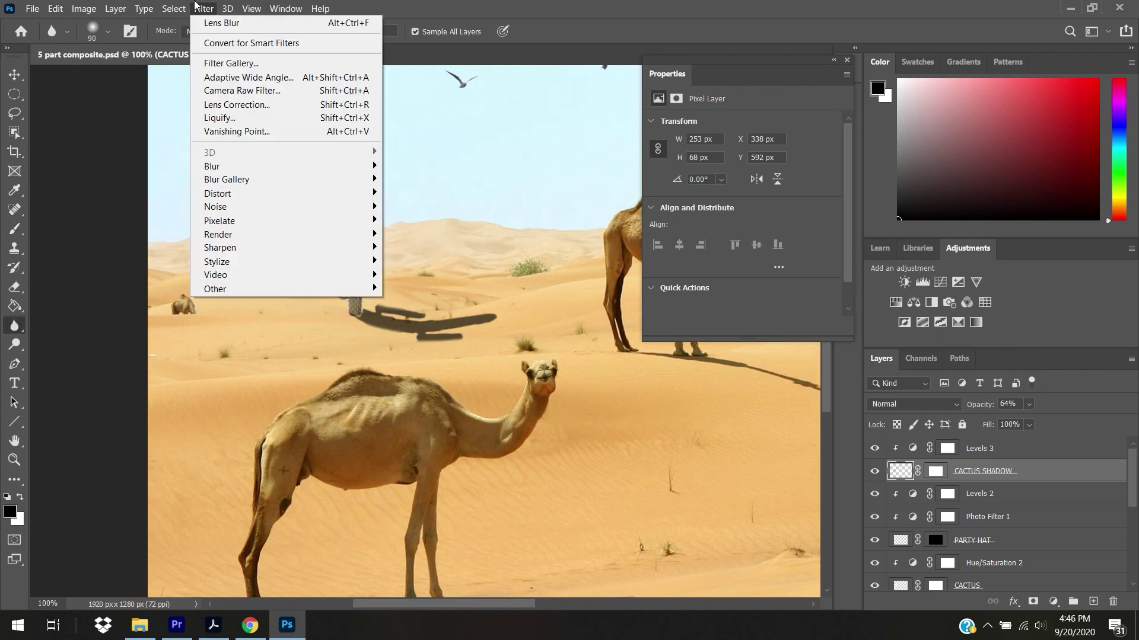
pyautogui.click(203, 8)
pyautogui.click(204, 8)
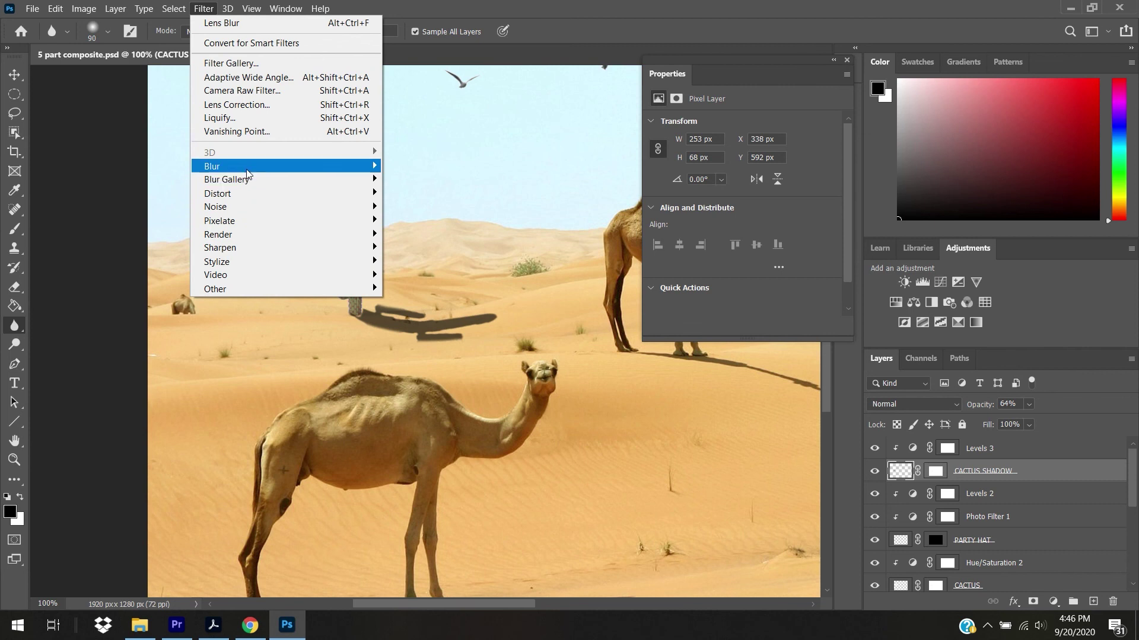
pyautogui.moveTo(249, 166)
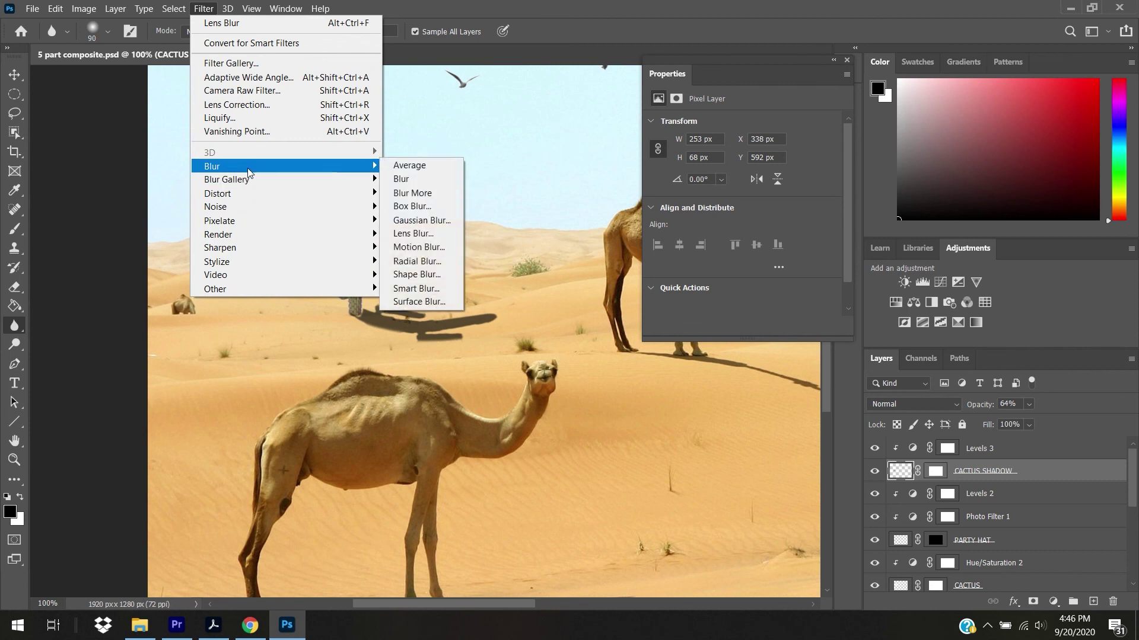
pyautogui.click(447, 227)
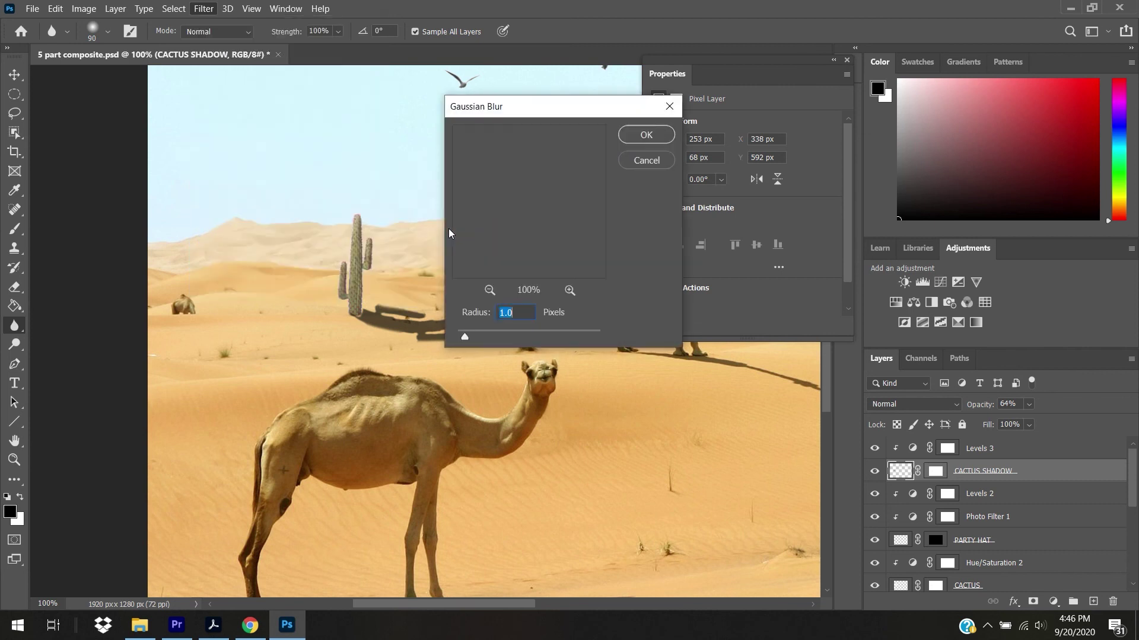
pyautogui.moveTo(466, 336); pyautogui.dragTo(476, 336)
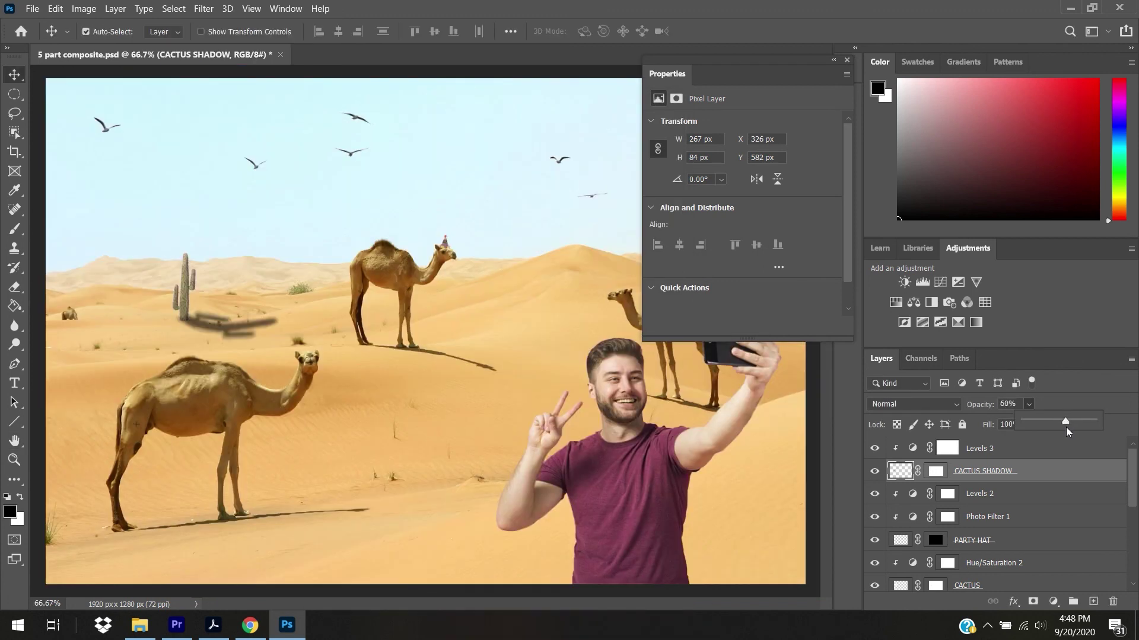
# Step: Reduce the CACTUS SHADOW layer's opacity to 12% and toggle its visibility to compare the sand with and without the shadow
pyautogui.moveTo(1065, 426); pyautogui.dragTo(1063, 427)
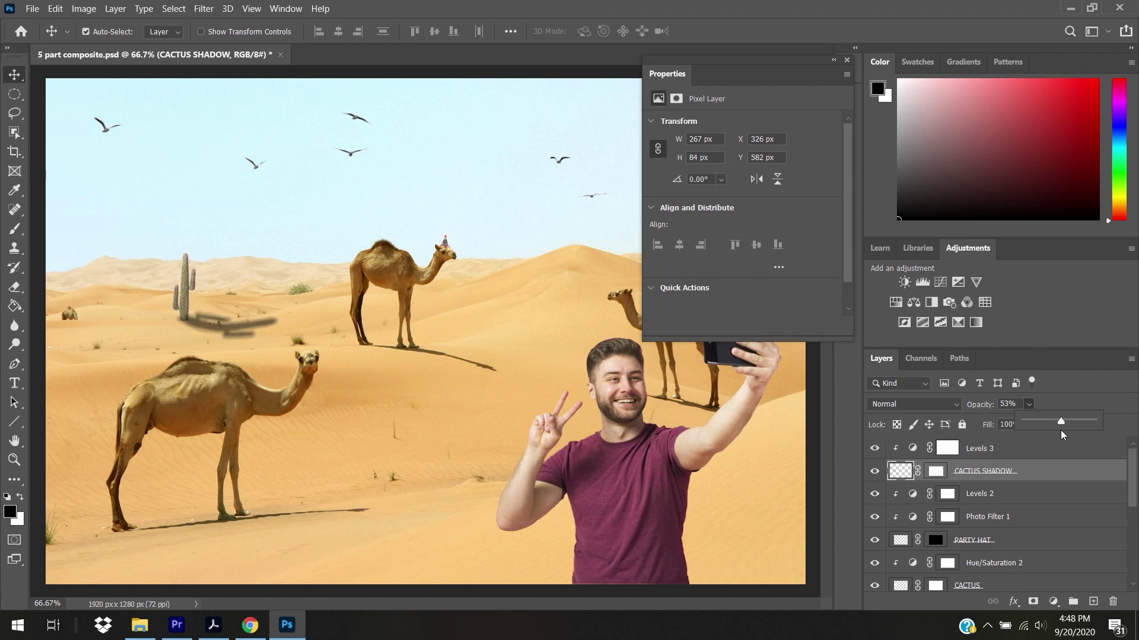
pyautogui.moveTo(1060, 423); pyautogui.dragTo(1037, 422)
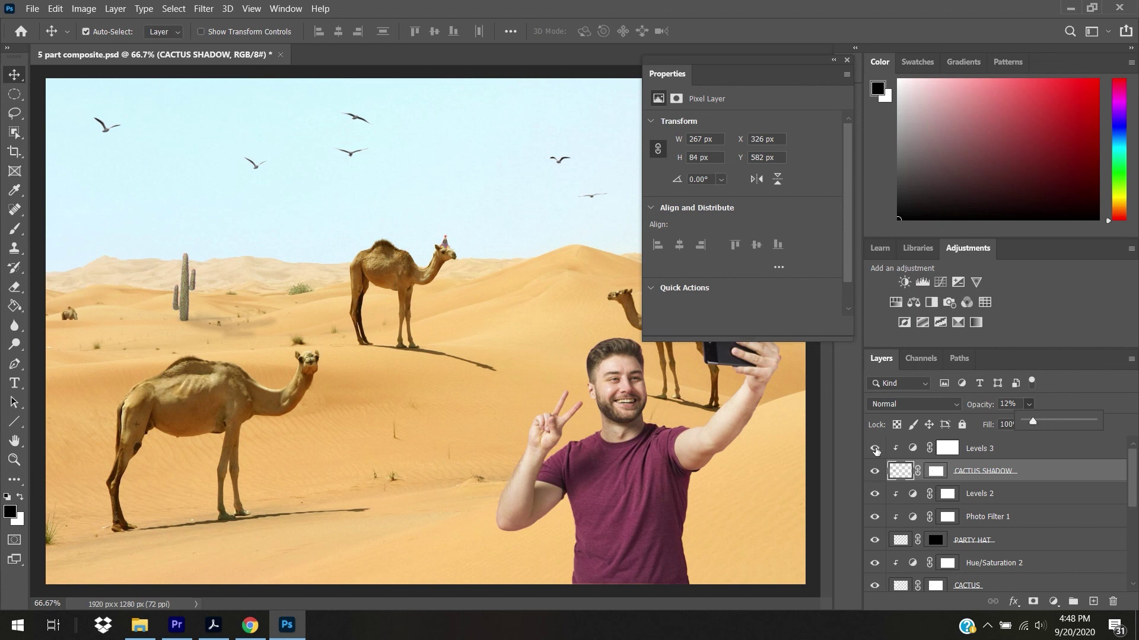
pyautogui.click(875, 473)
pyautogui.click(874, 472)
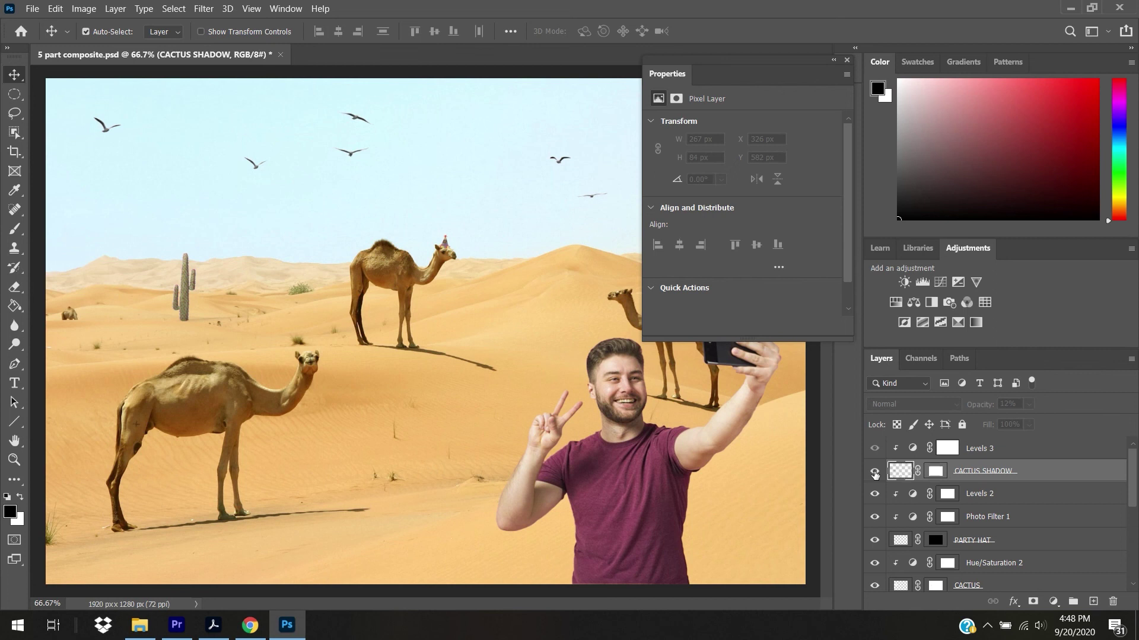